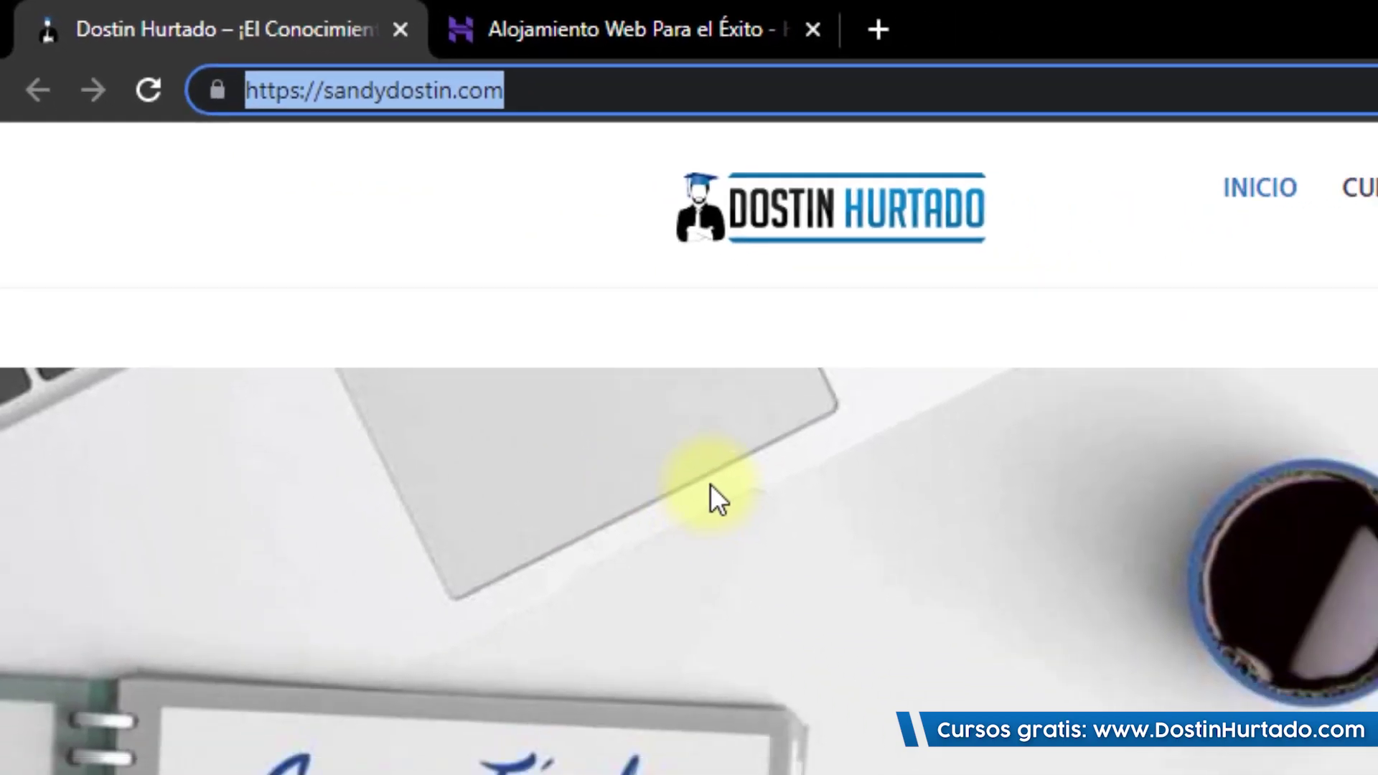
Step: Switch to the Hostinger site and compare its Sencillo, Premium and Empresarial hosting plans and the Black Friday offer
click(904, 615)
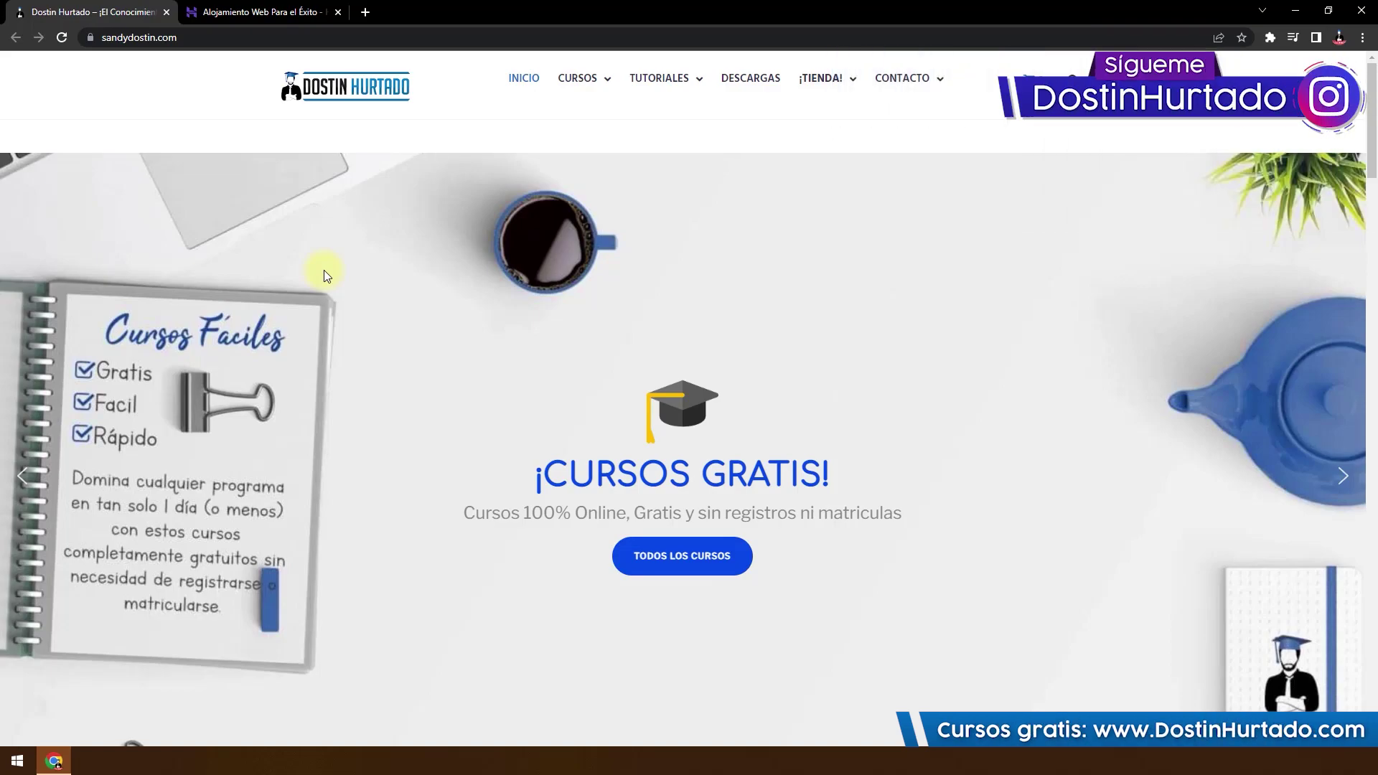
click(243, 8)
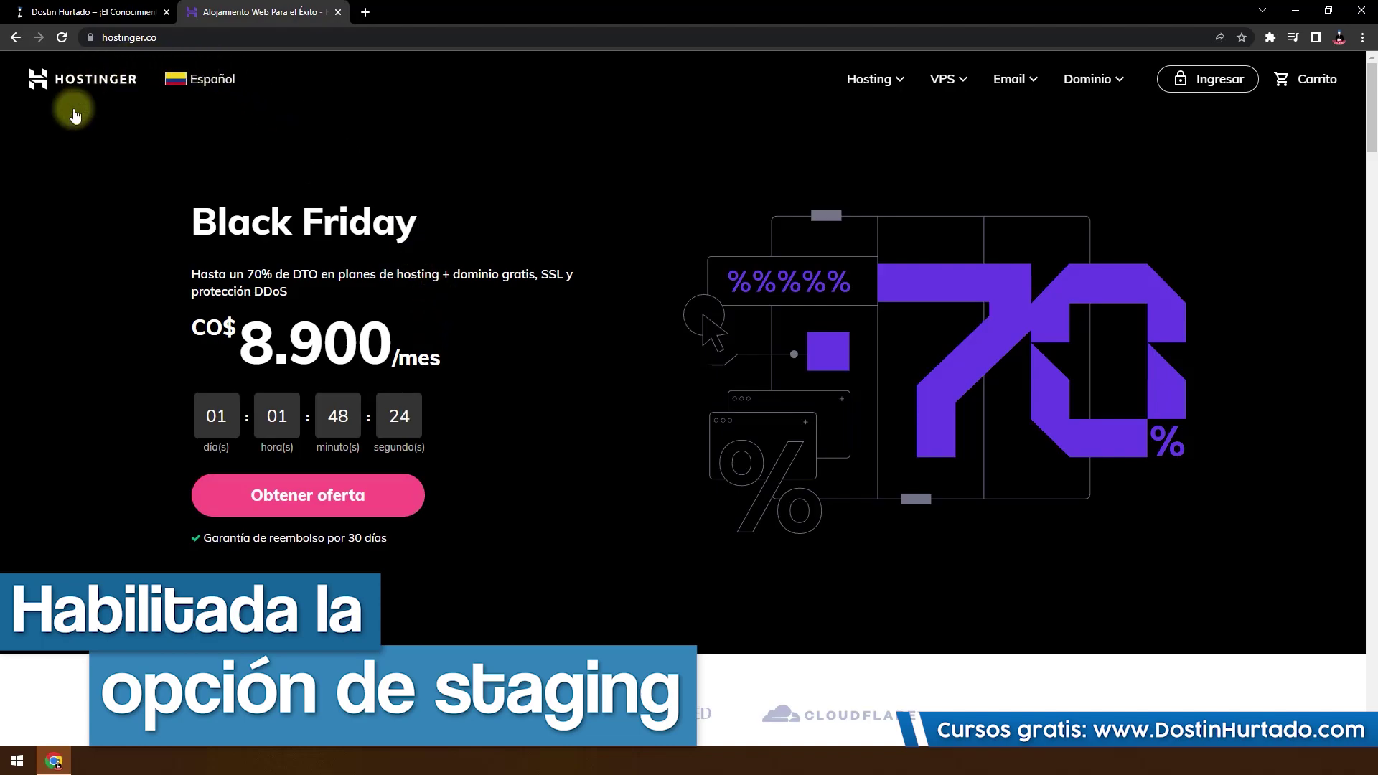
scroll(583, 316, down, 9)
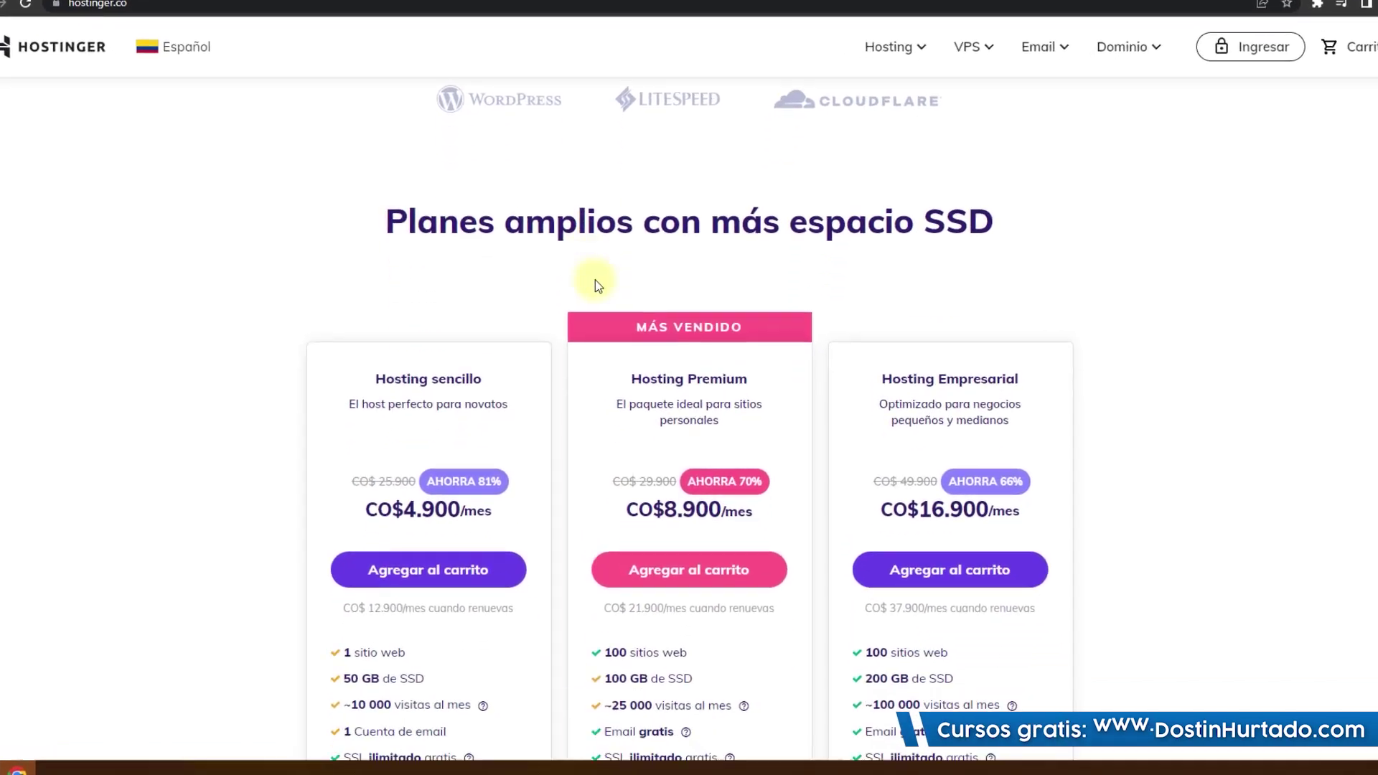
scroll(718, 335, down, 2)
drag(597, 91, 778, 92)
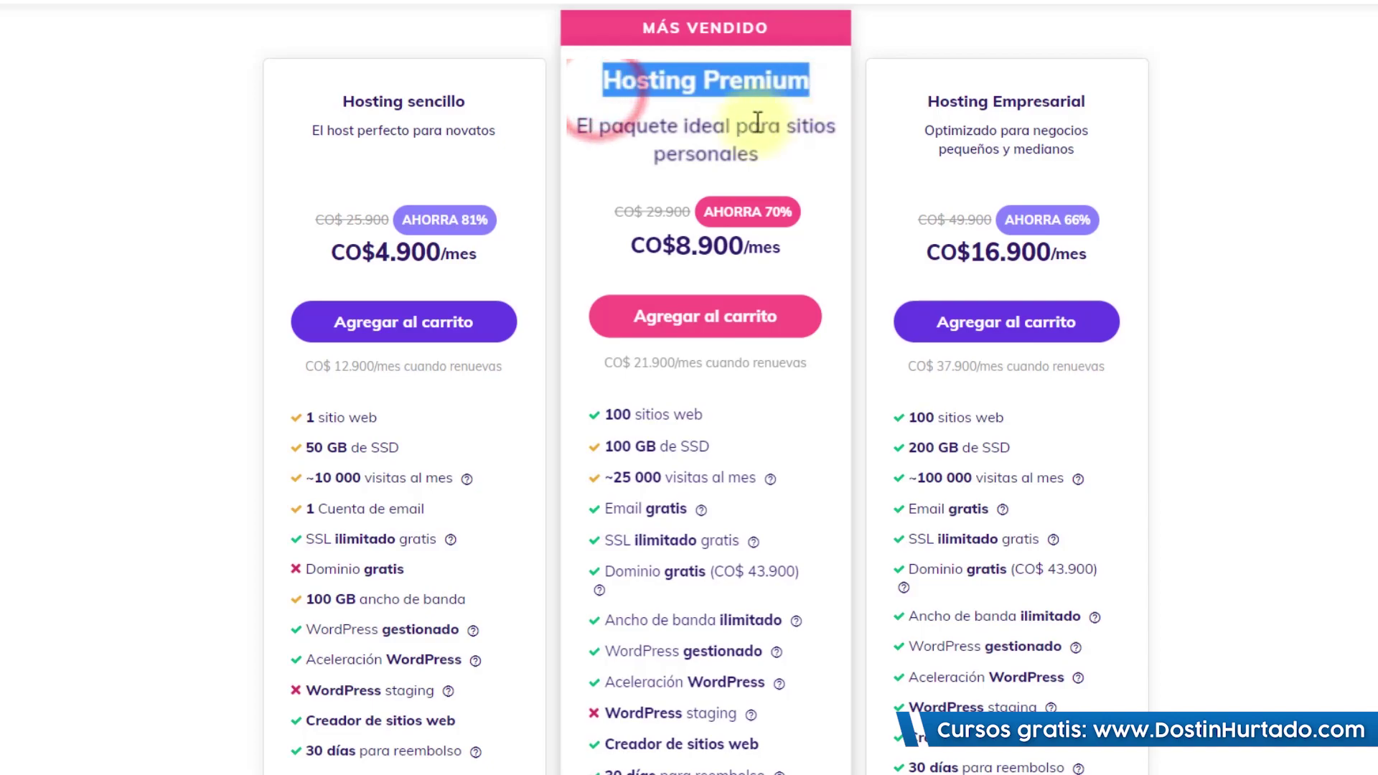
click(738, 115)
drag(299, 83, 529, 101)
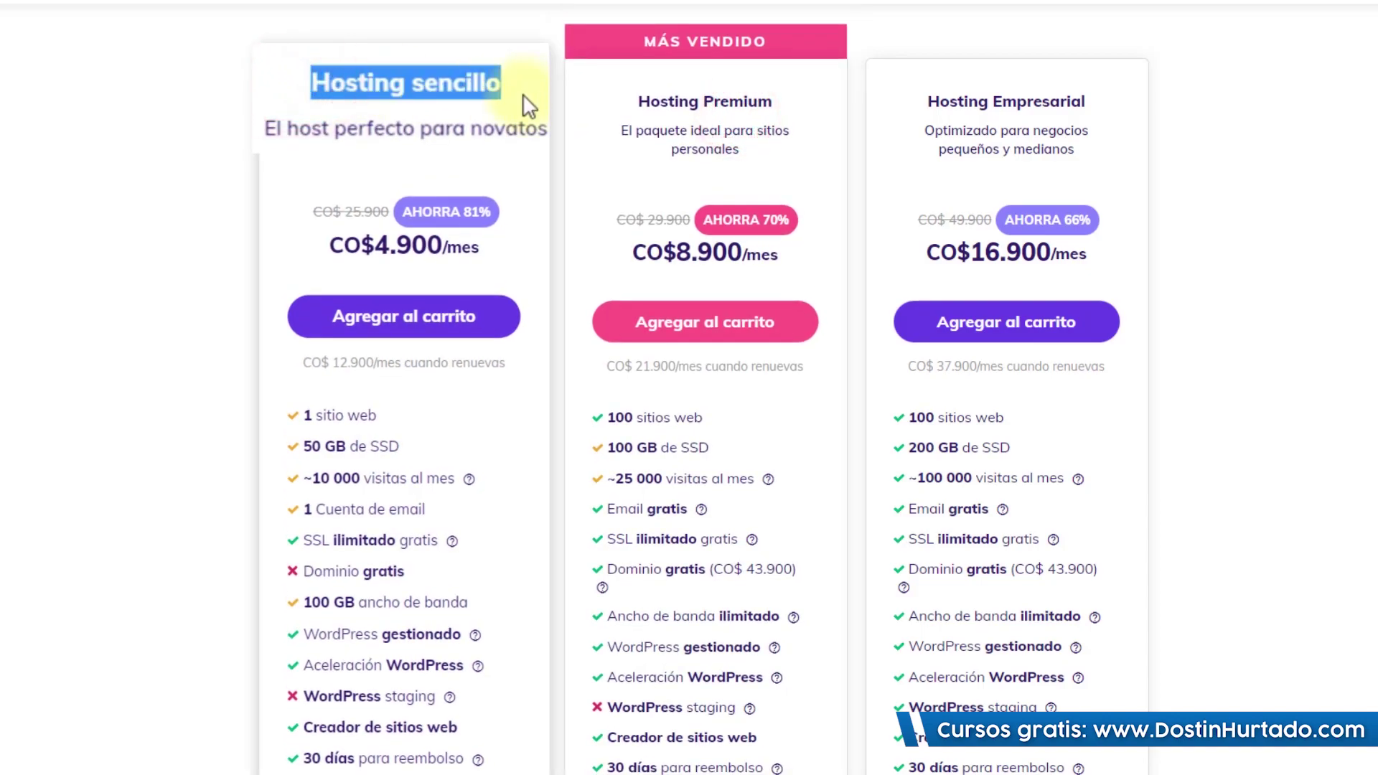
click(463, 115)
scroll(537, 295, up, 10)
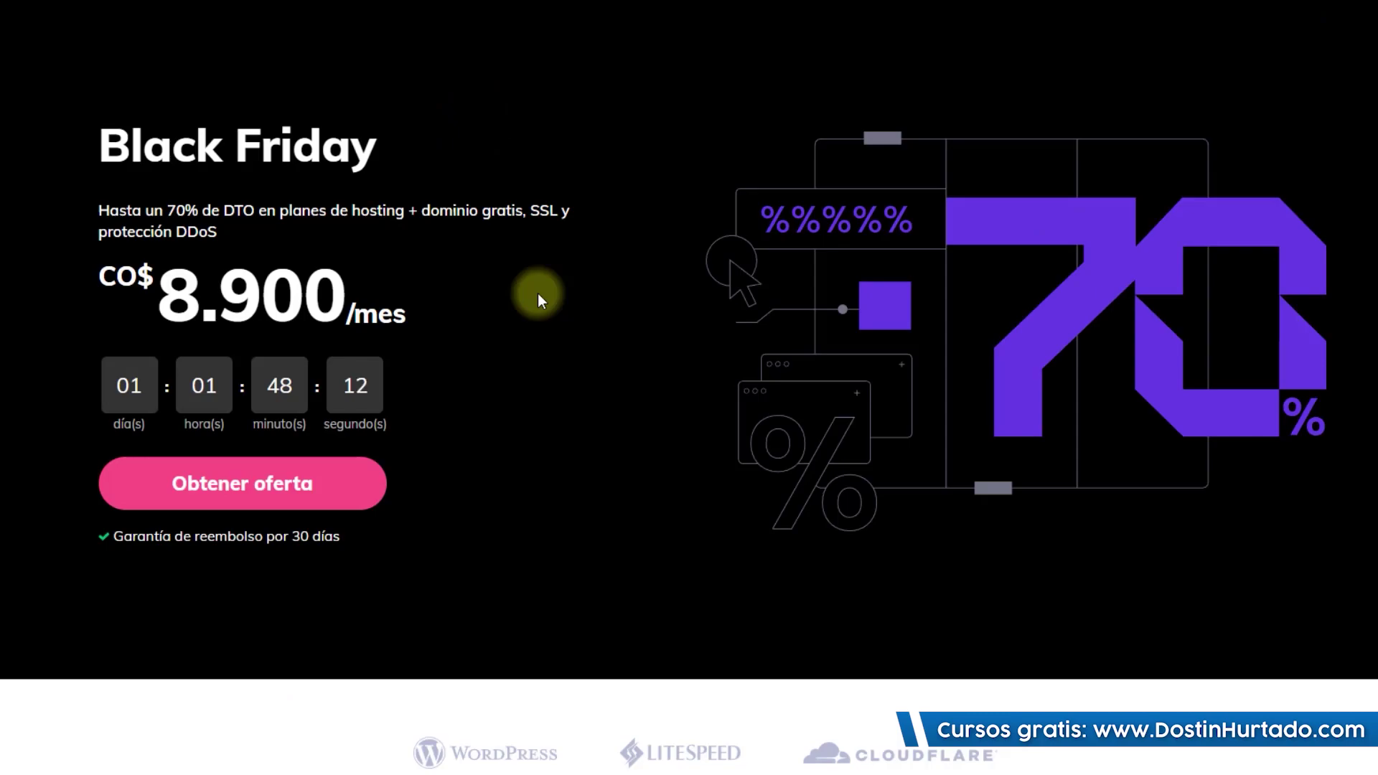
drag(406, 153, 122, 152)
click(381, 184)
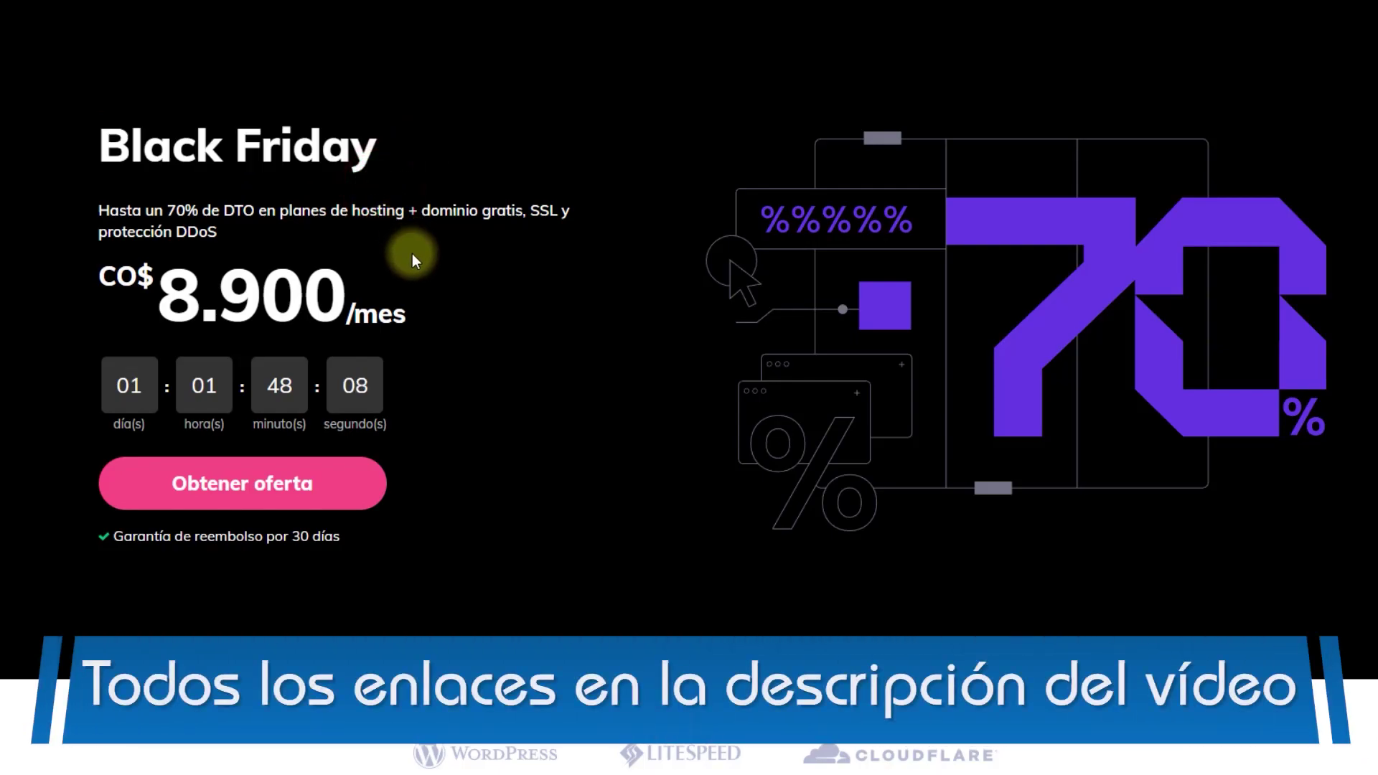
Step: Open the offer's checkout for Hosting Premium and examine its billing periods, payment methods and coupon code
click(358, 478)
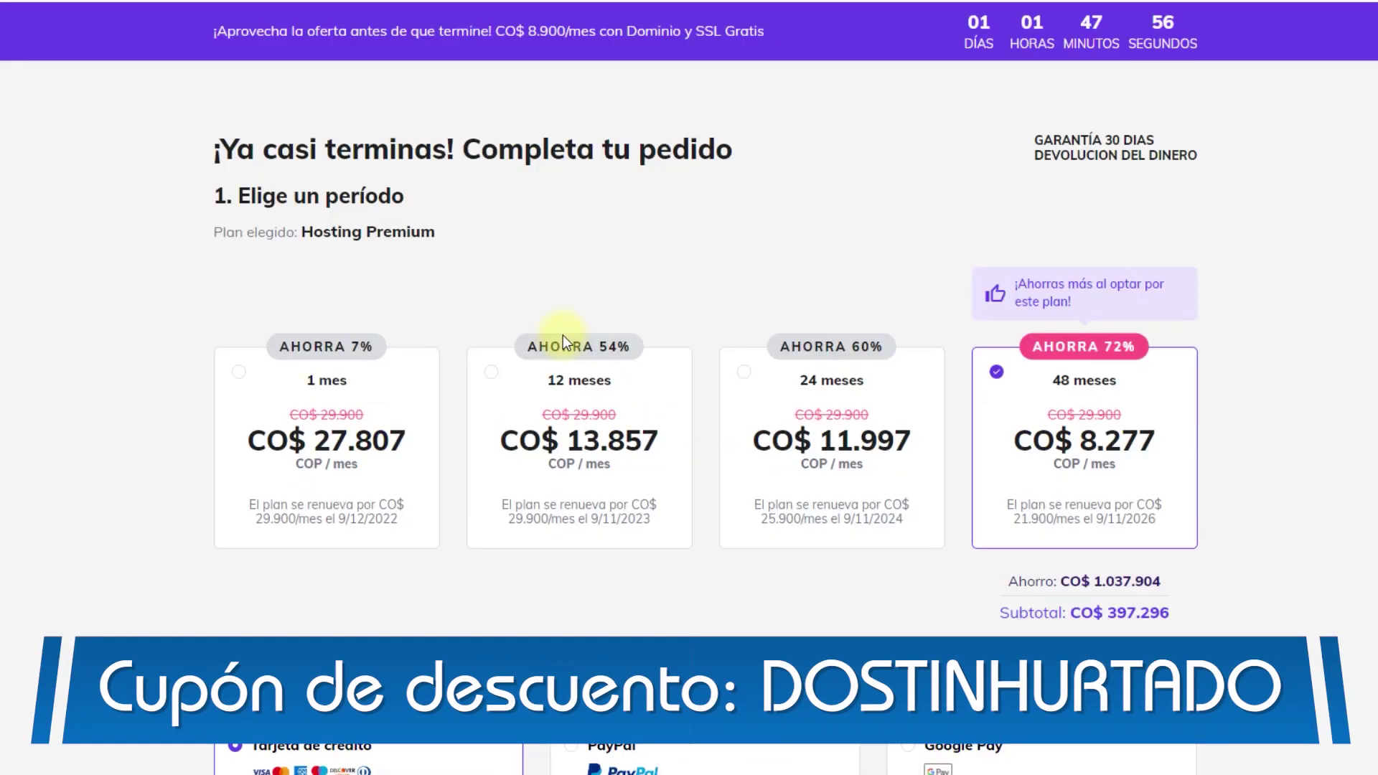
scroll(563, 344, down, 8)
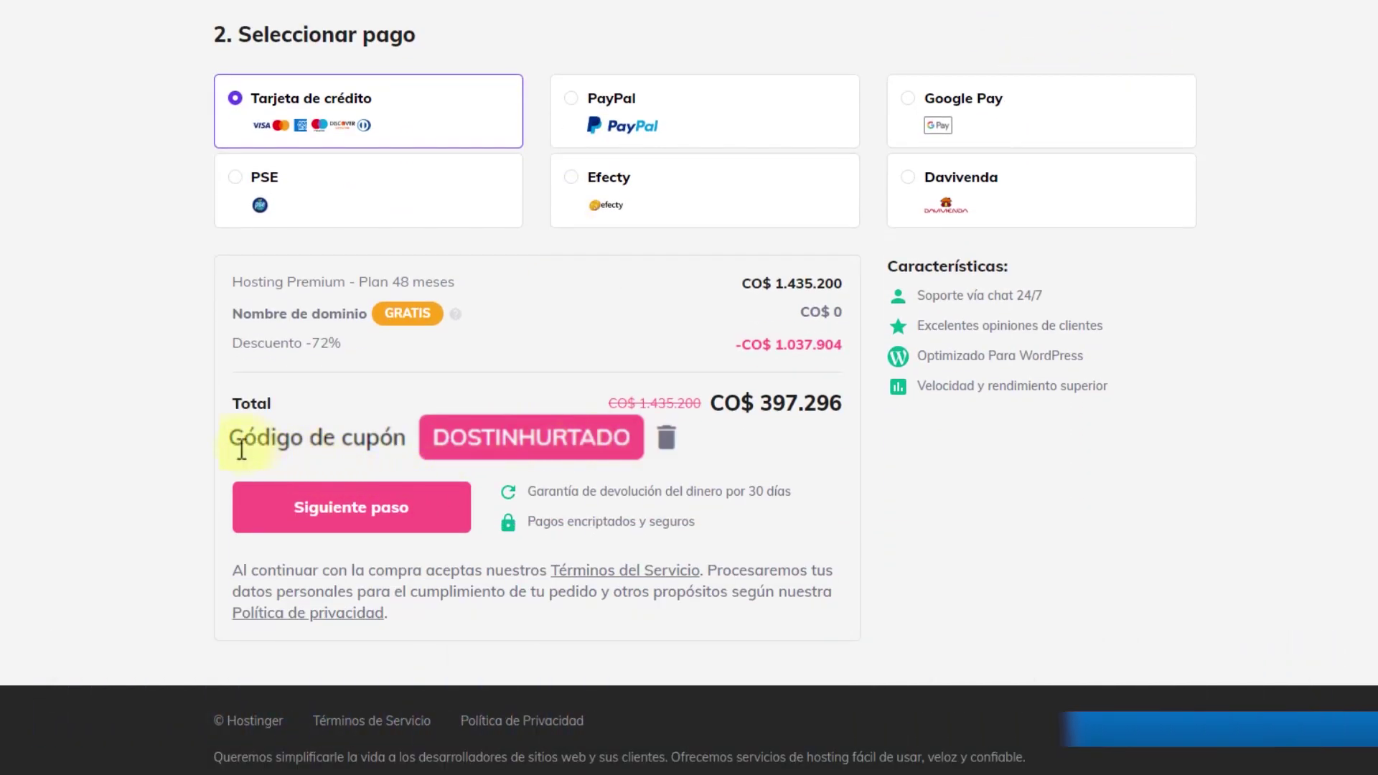
drag(243, 440, 403, 439)
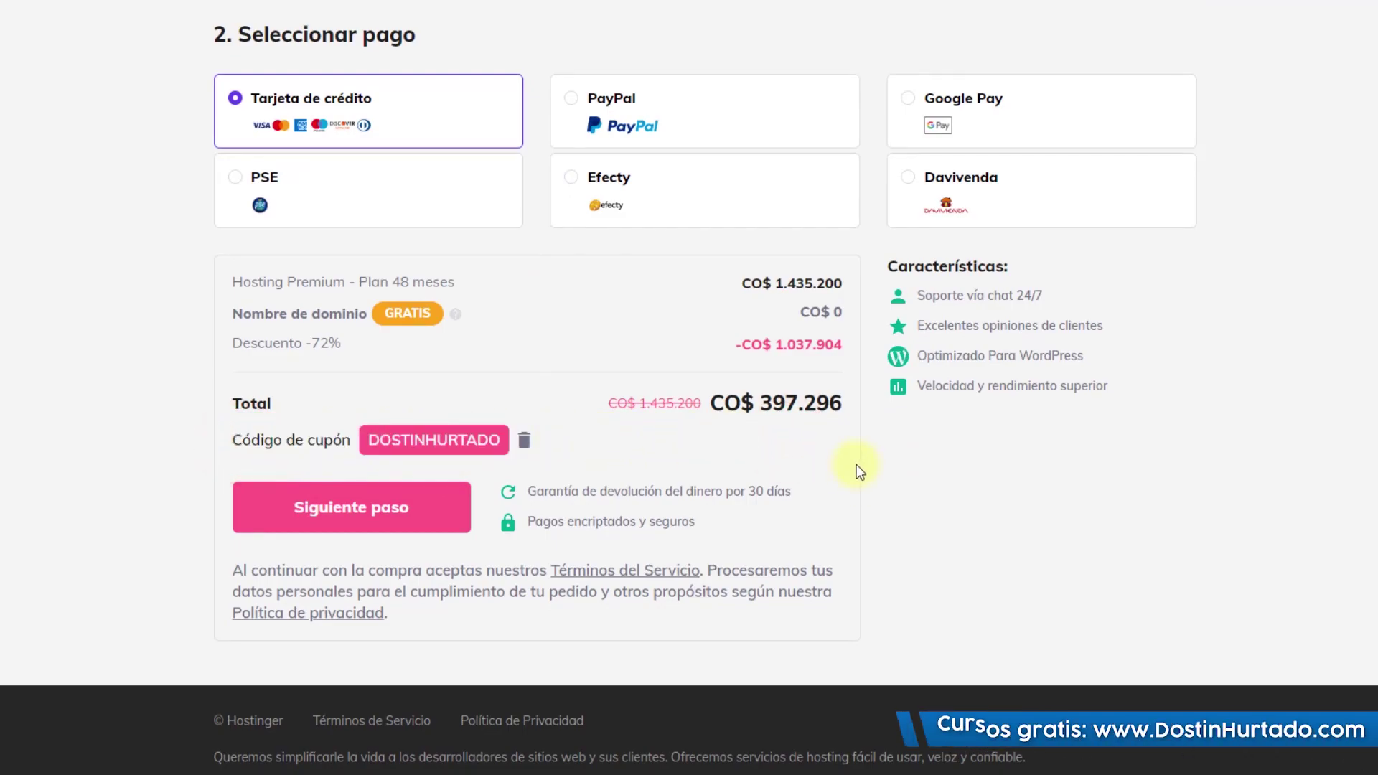
scroll(854, 468, up, 9)
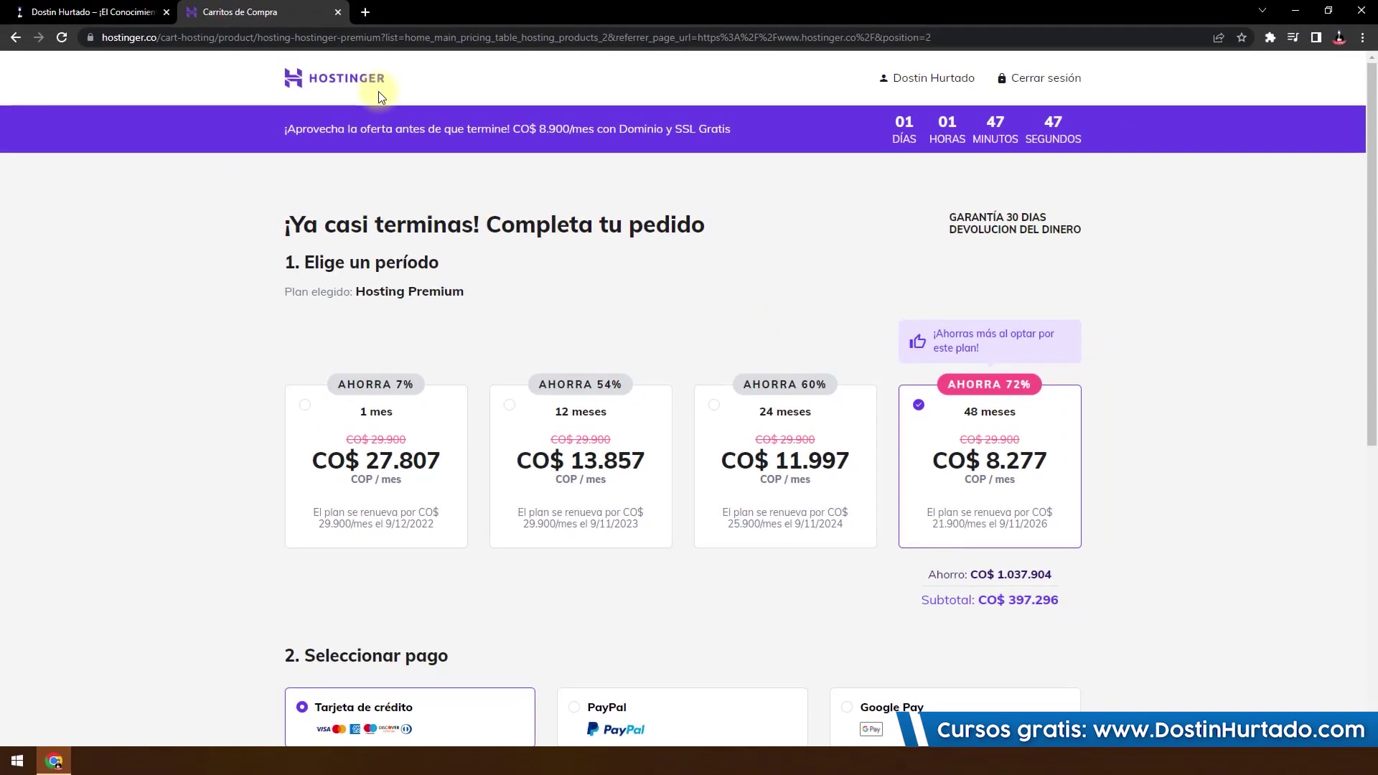
Step: Open the hosting management dashboard of sandydostin.com in hPanel and check its improvement tips
click(377, 91)
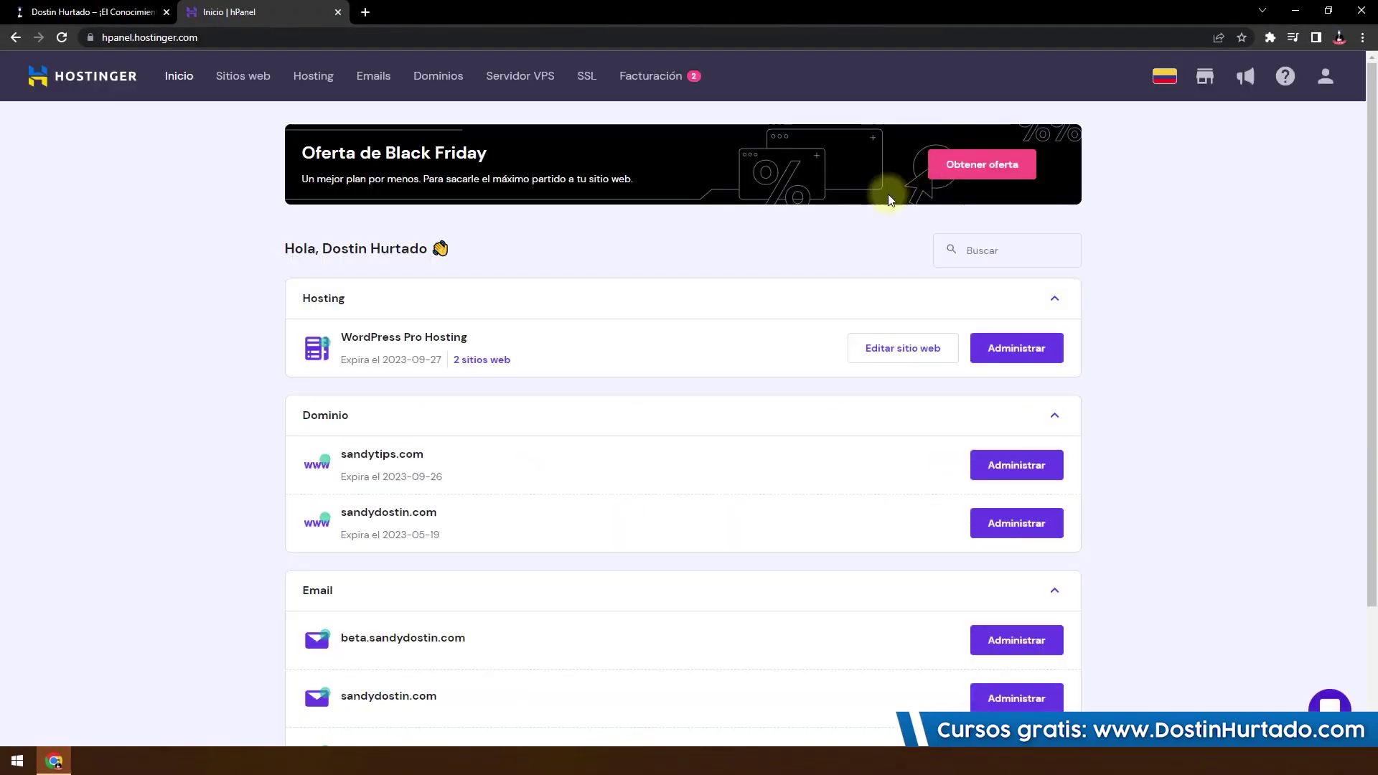
click(324, 85)
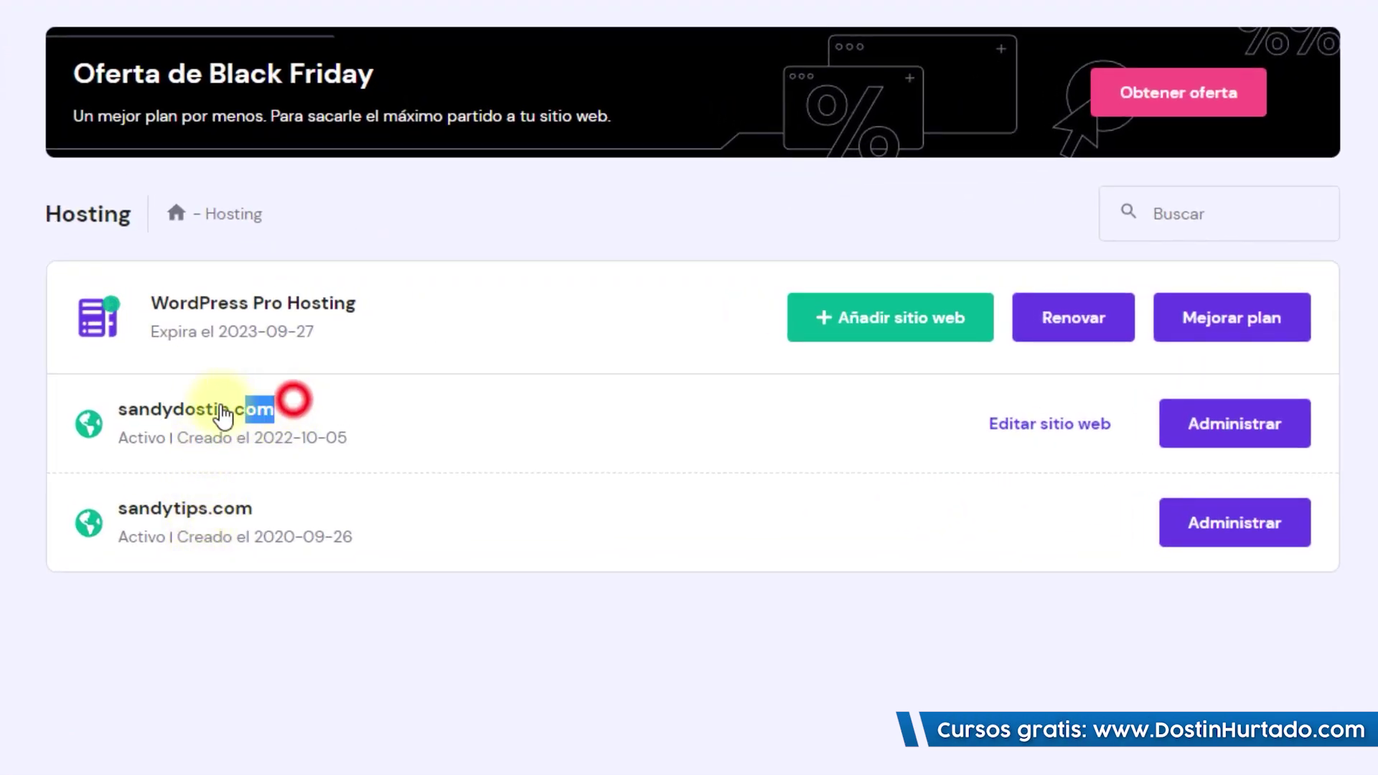
drag(228, 415, 97, 415)
click(1242, 431)
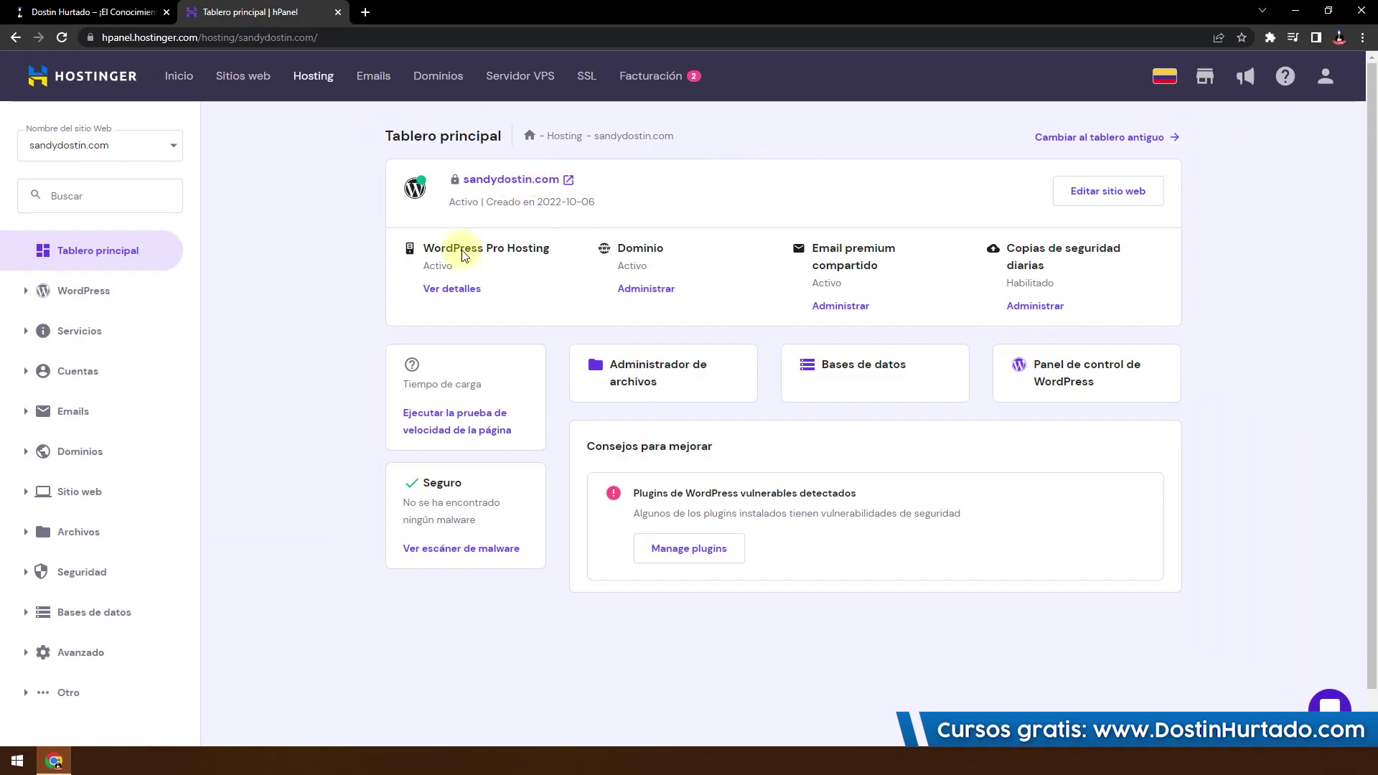
drag(871, 493, 804, 493)
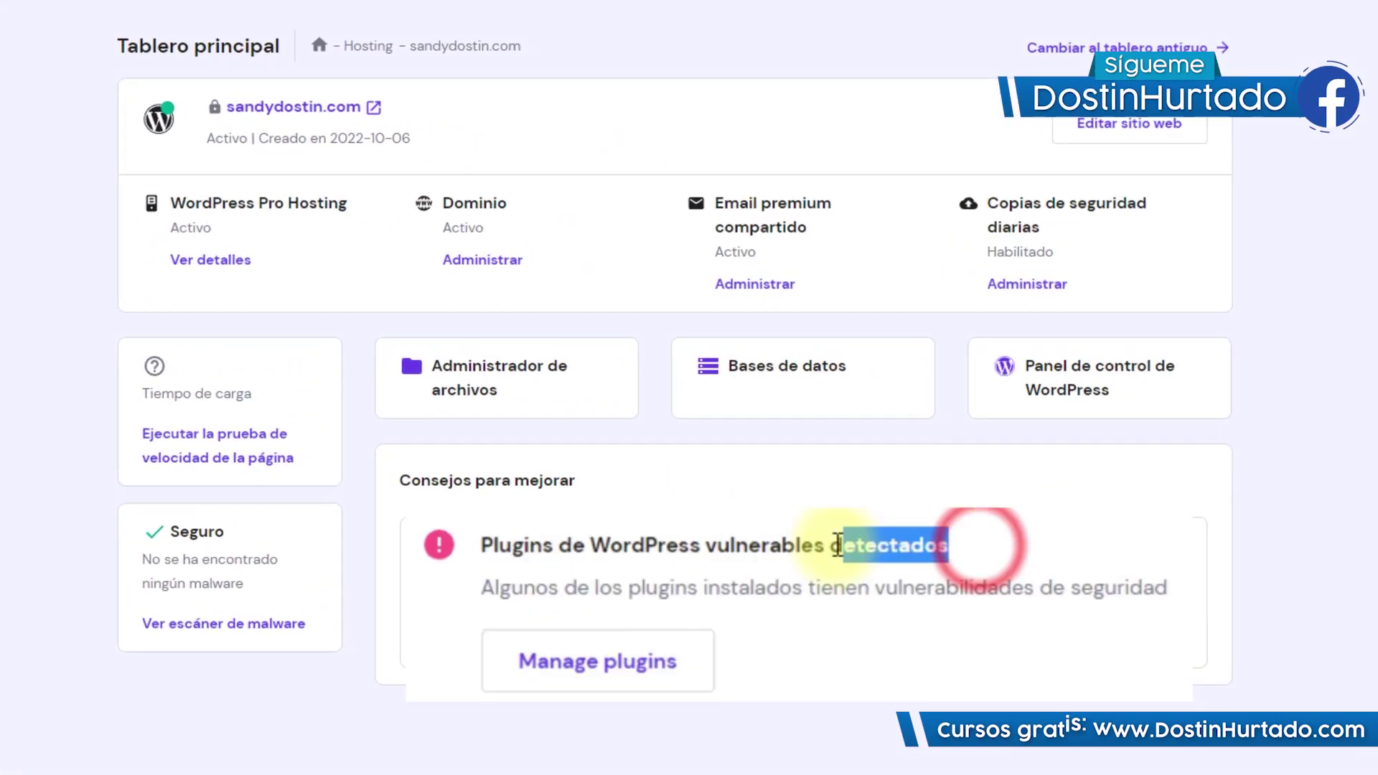
drag(838, 545, 889, 553)
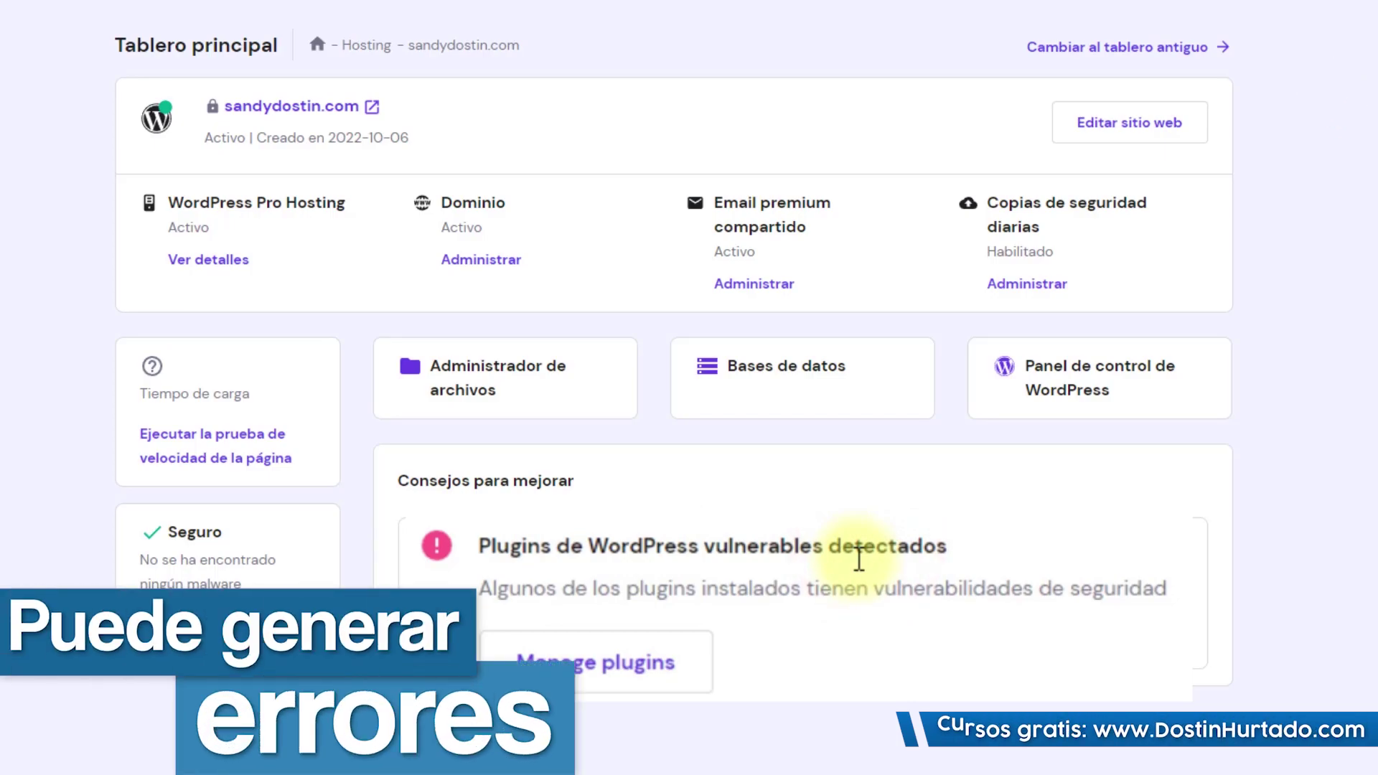
Step: Examine the old dashboard's WordPress section and the Auto installer's installed applications, and return to the new main dashboard
click(1052, 45)
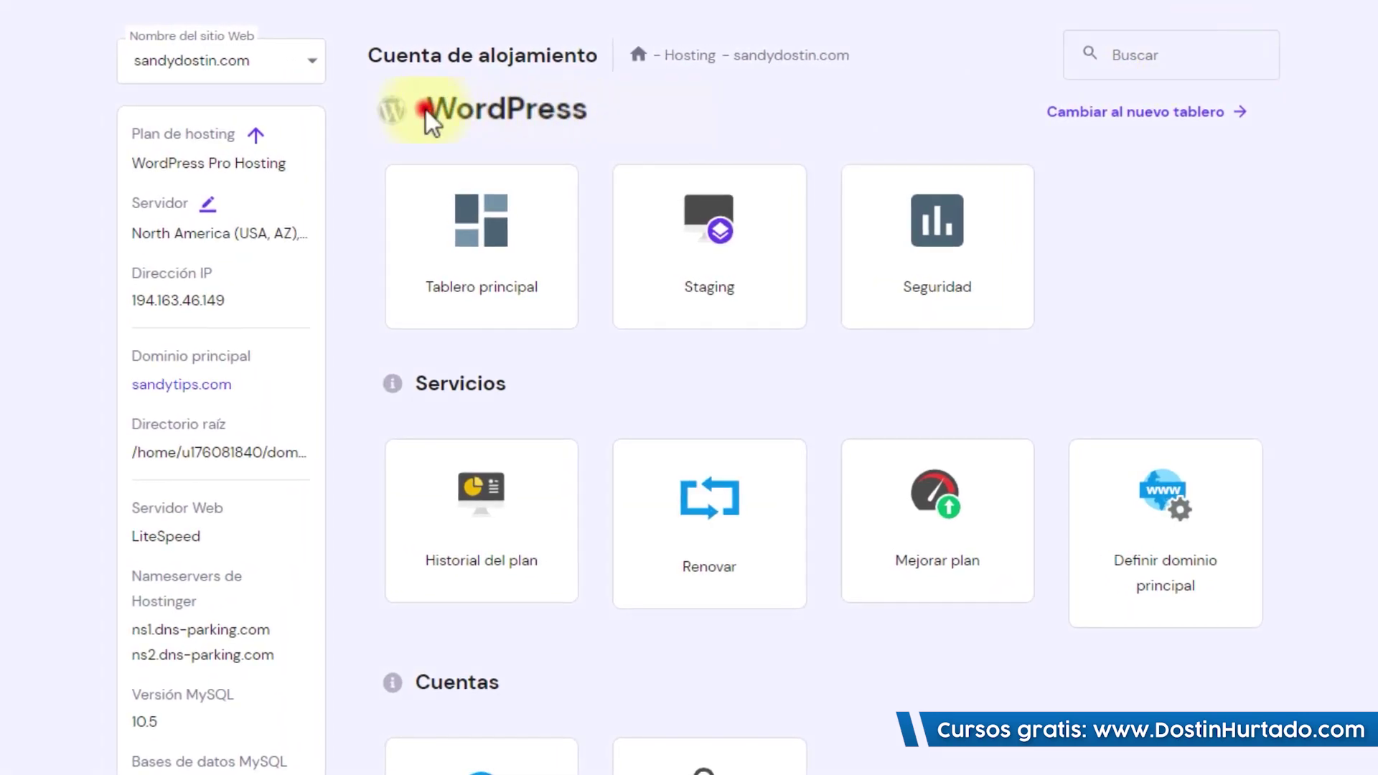
drag(428, 111, 606, 115)
click(623, 101)
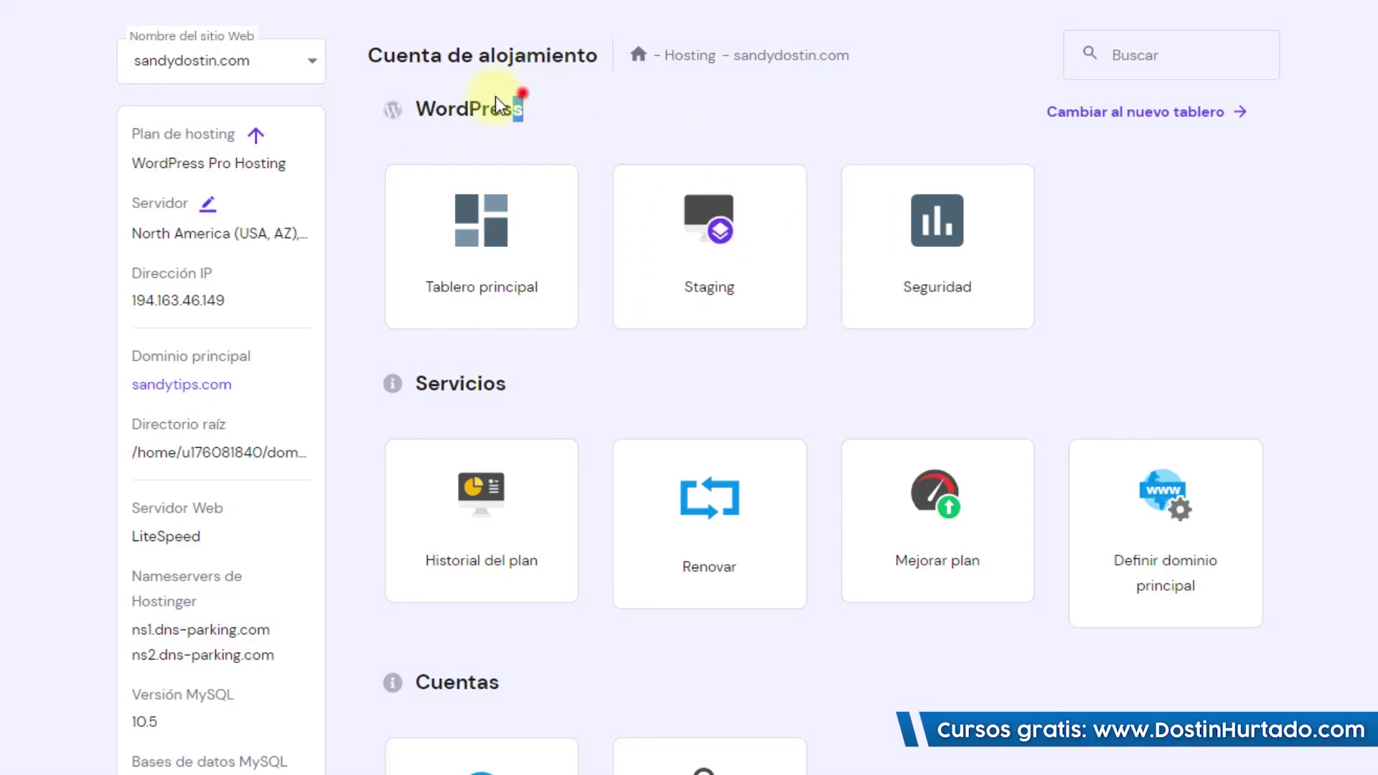
click(563, 147)
scroll(575, 141, down, 15)
scroll(722, 291, down, 3)
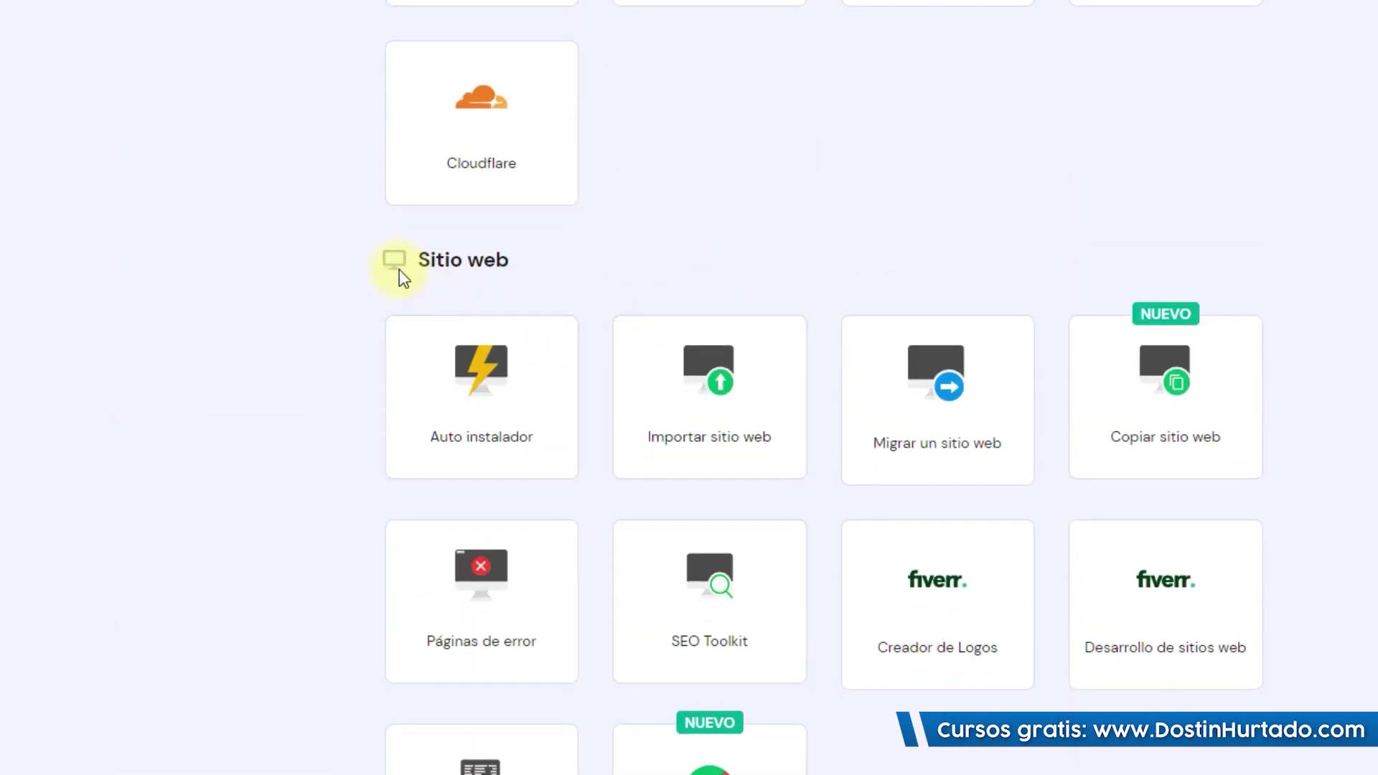
click(465, 415)
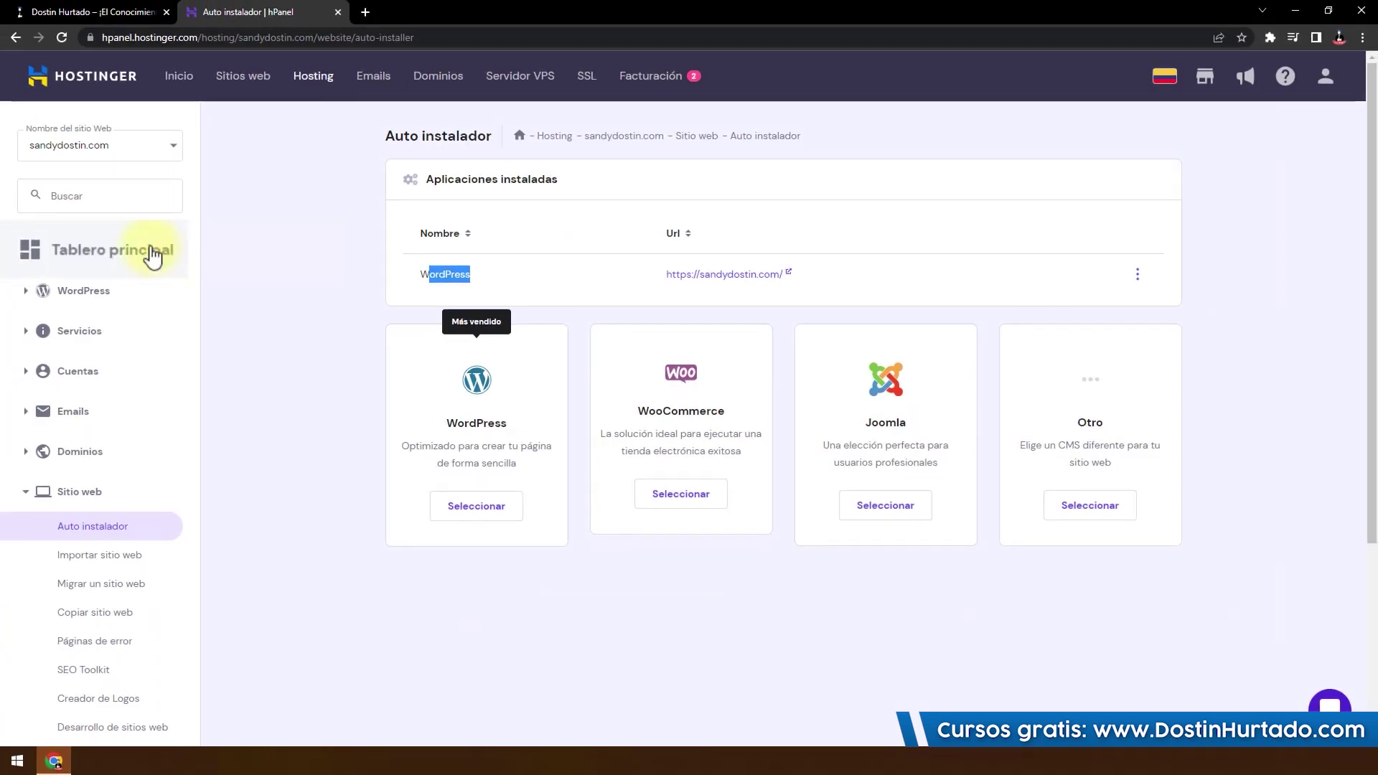
click(153, 253)
click(986, 184)
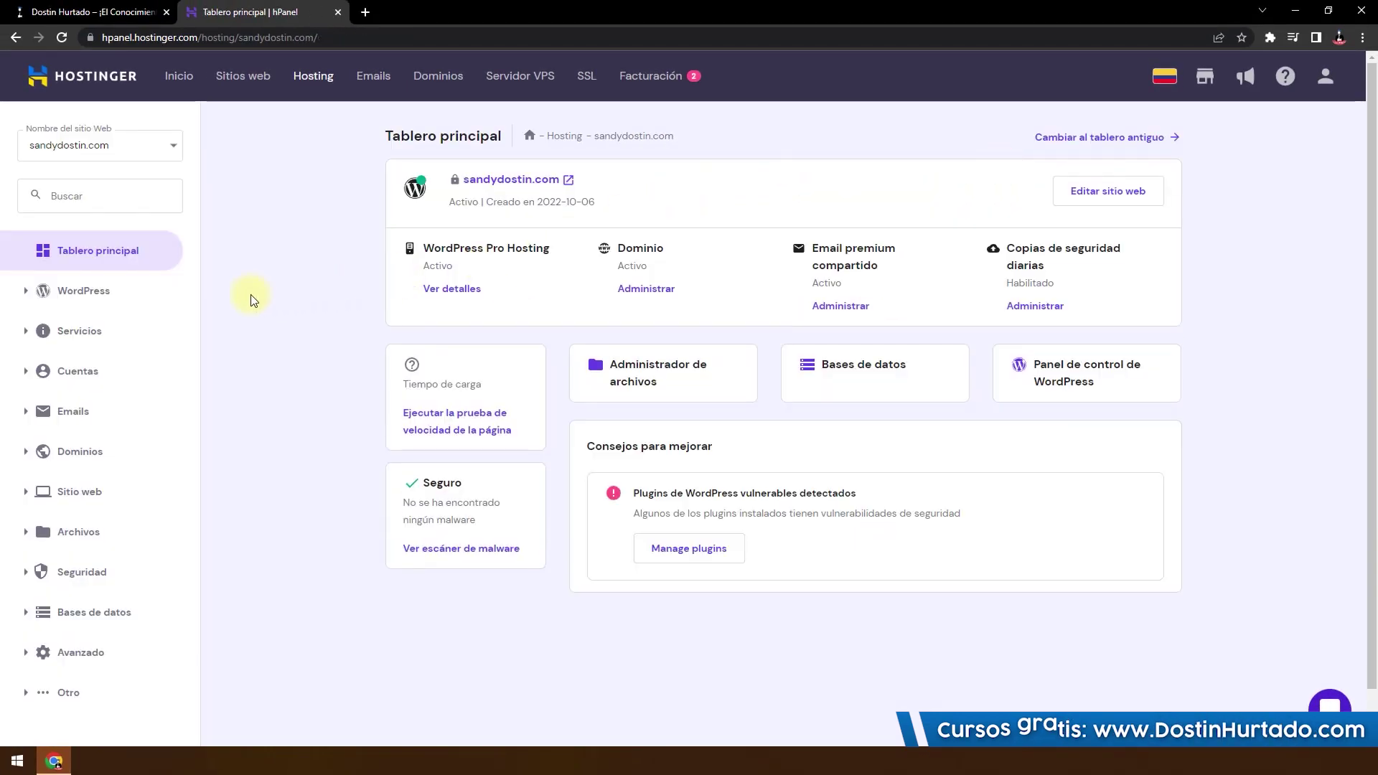
Step: Open the WordPress Staging page with sandydostin.com as the selected site
click(10, 294)
click(68, 380)
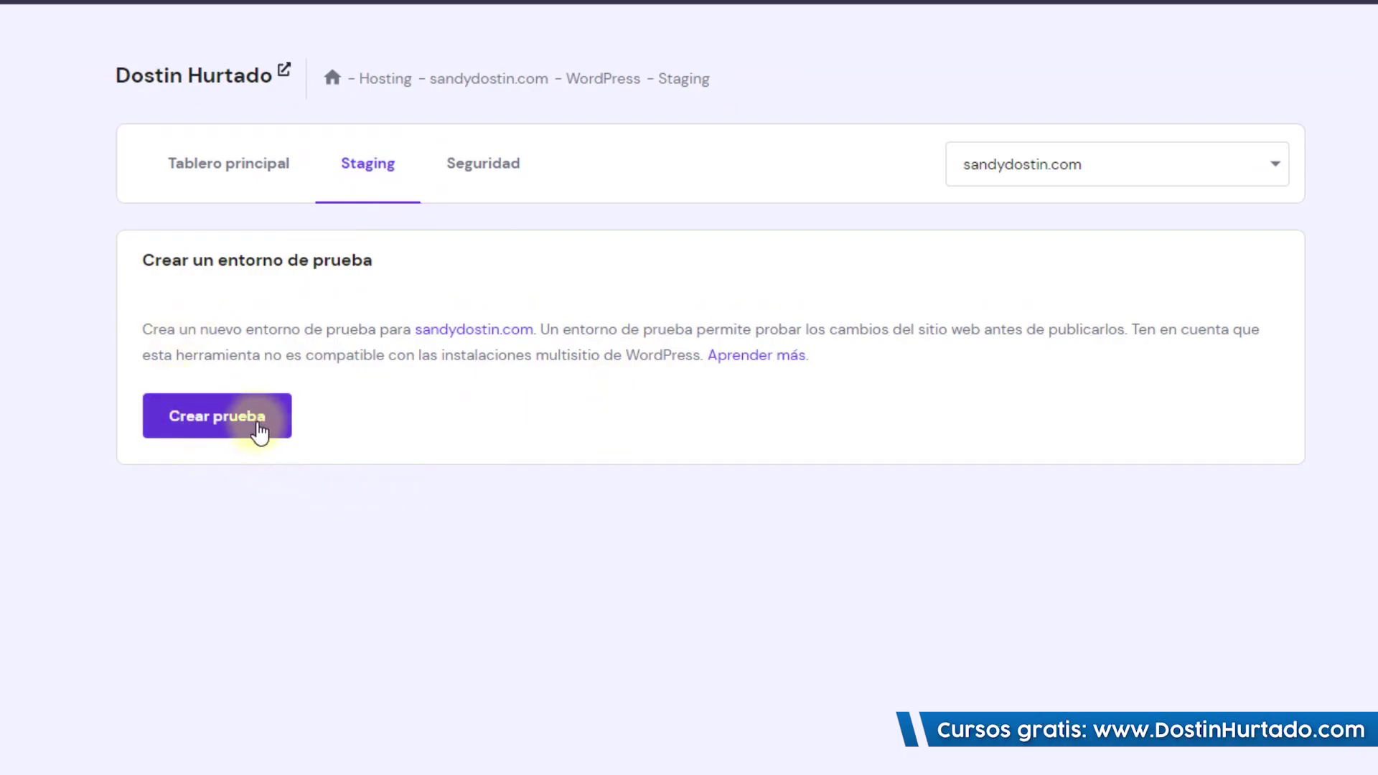
click(280, 167)
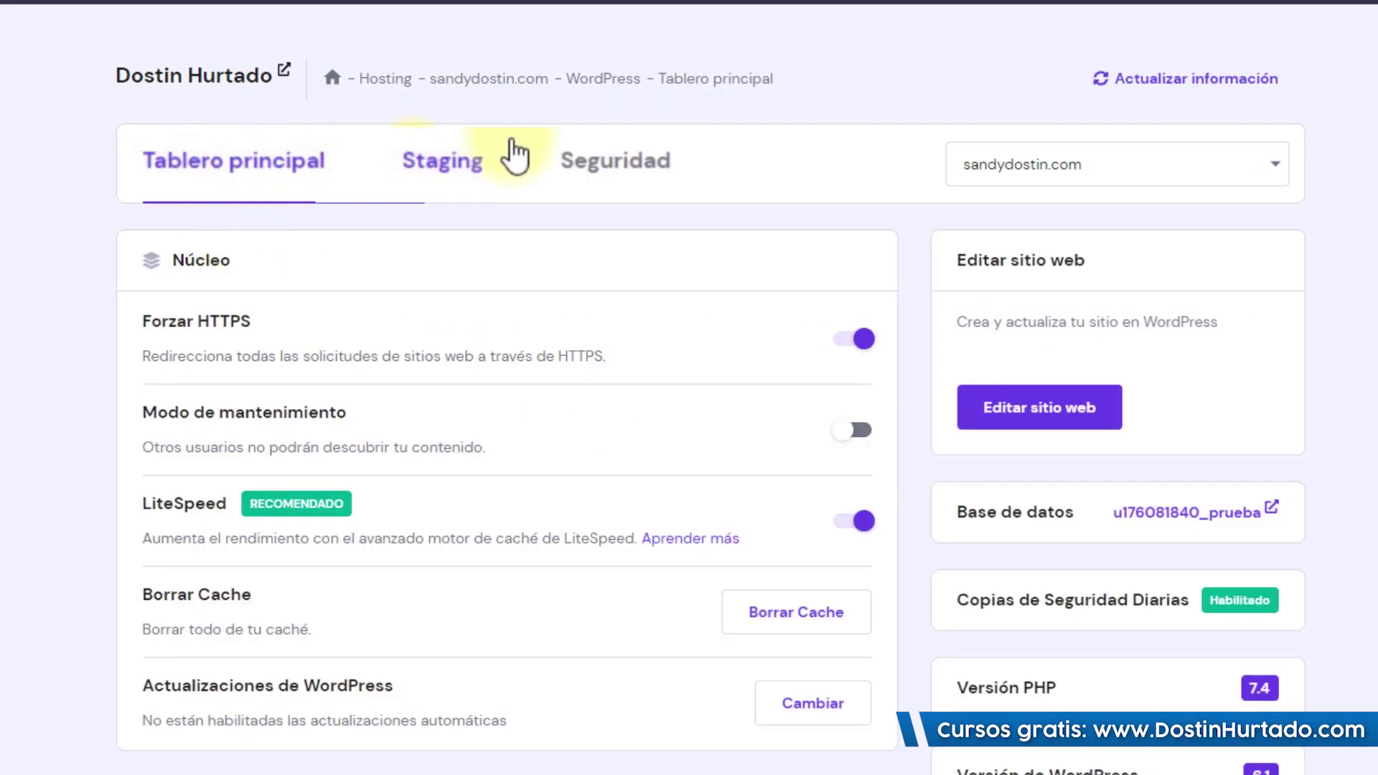
click(470, 170)
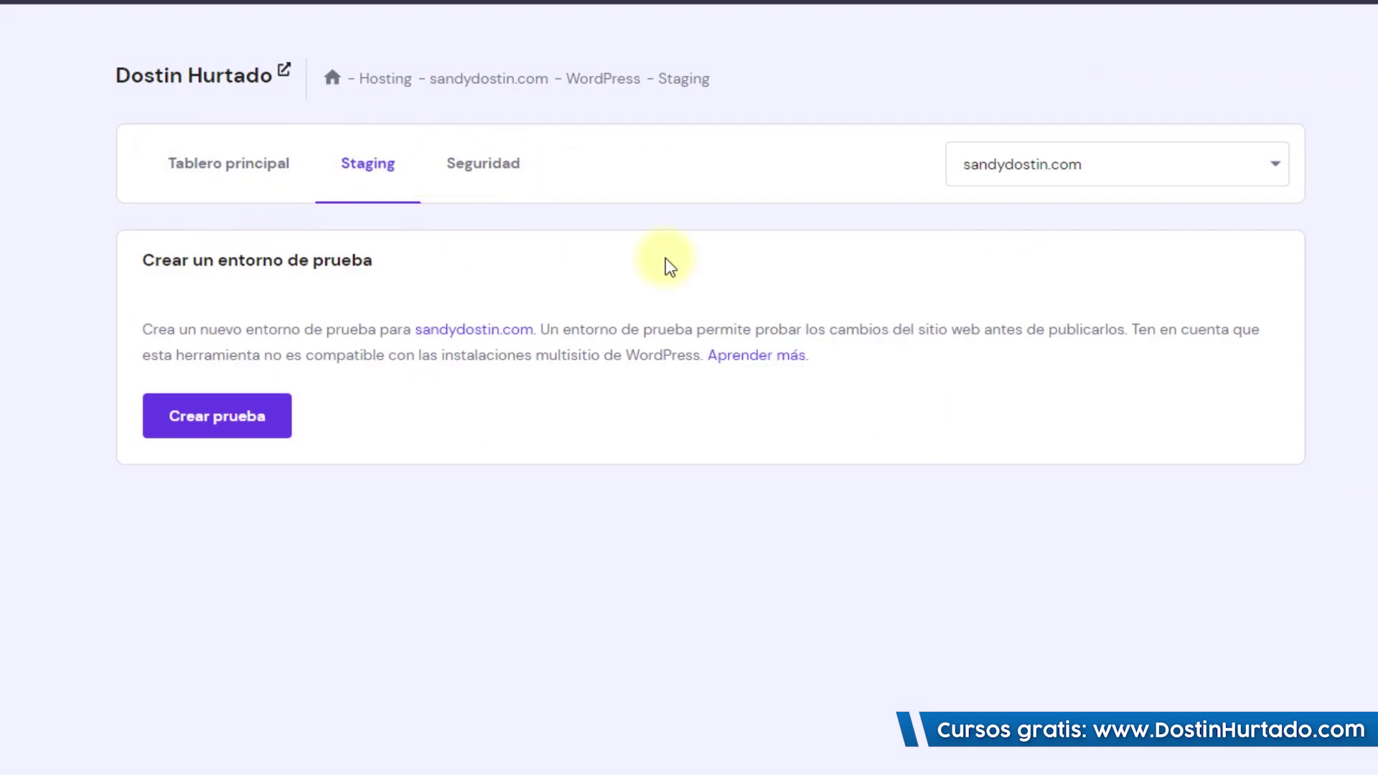
click(1123, 170)
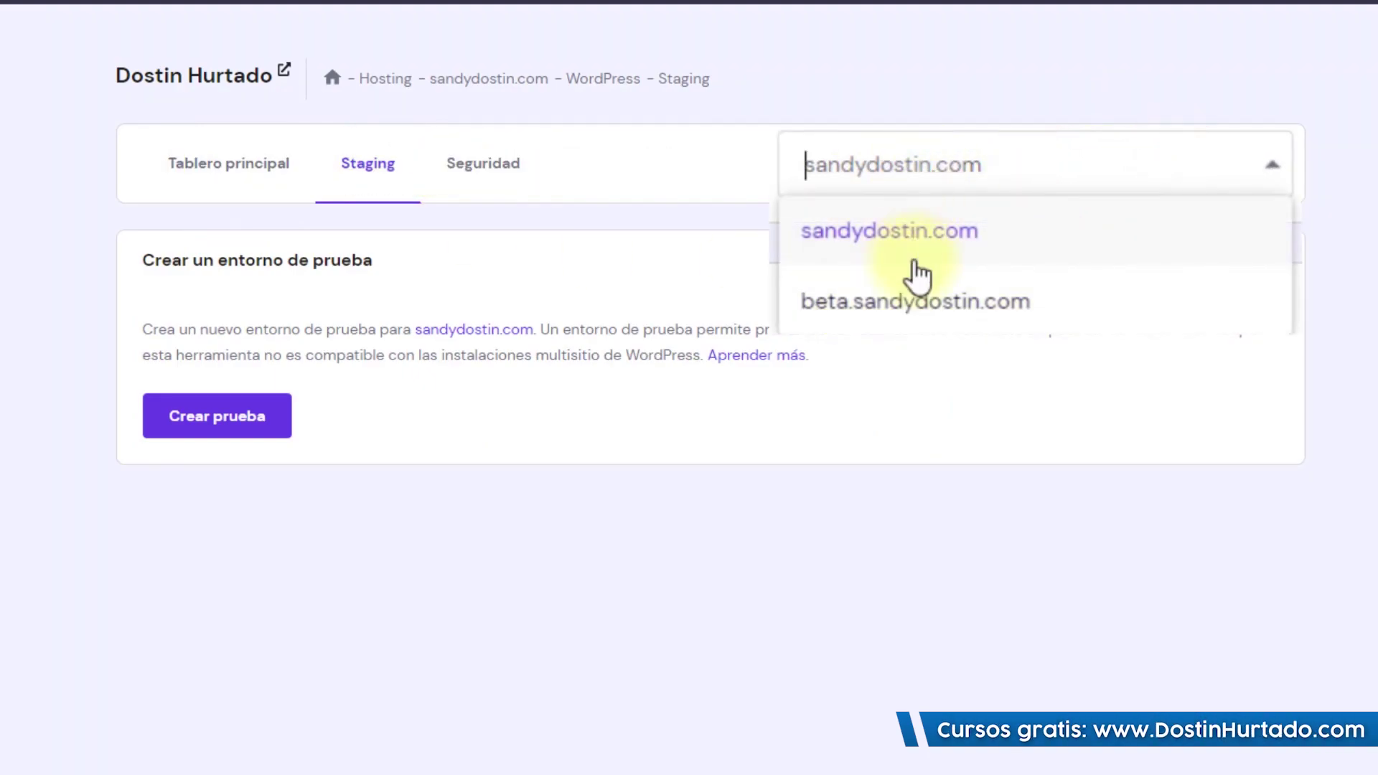
click(889, 170)
Step: Create a staging environment for sandydostin.com on the subdomain alfa and dismiss the creation notice
click(227, 415)
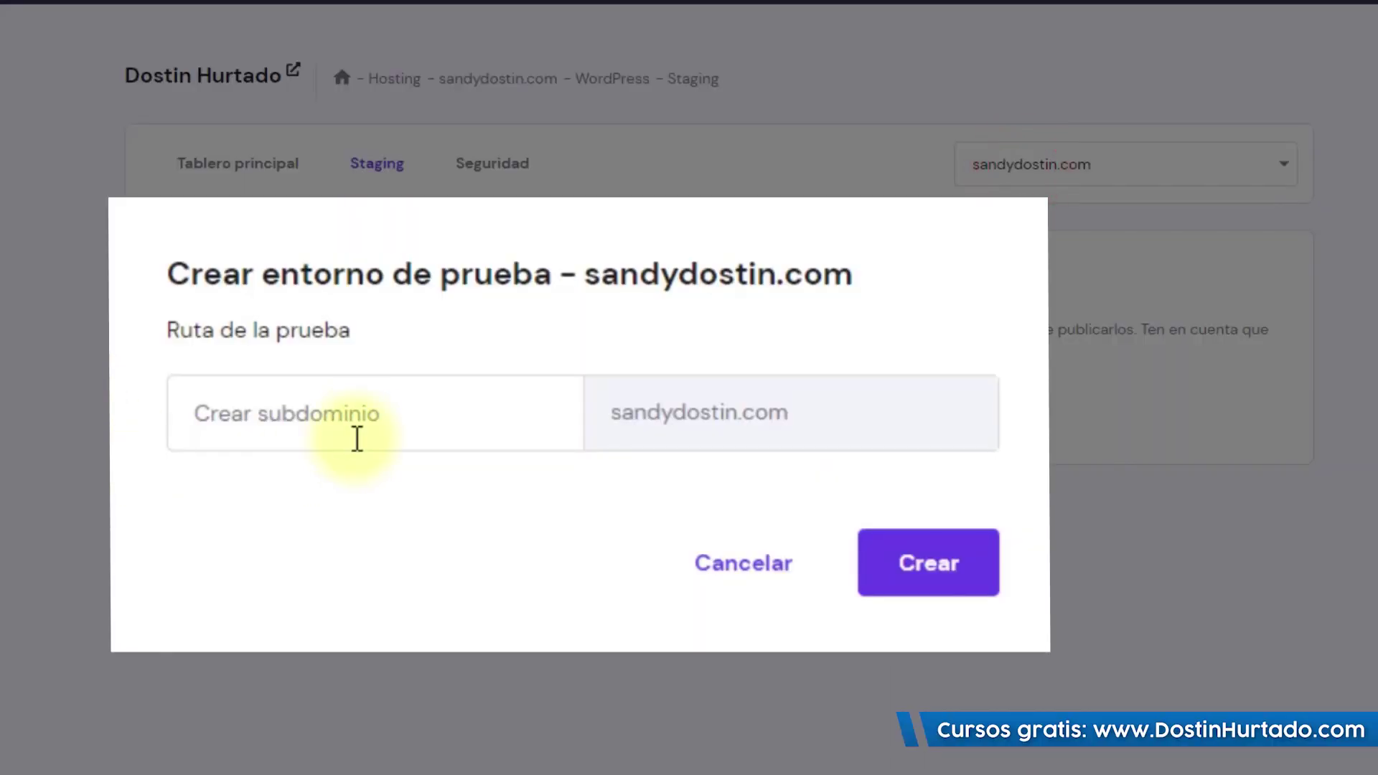
click(364, 409)
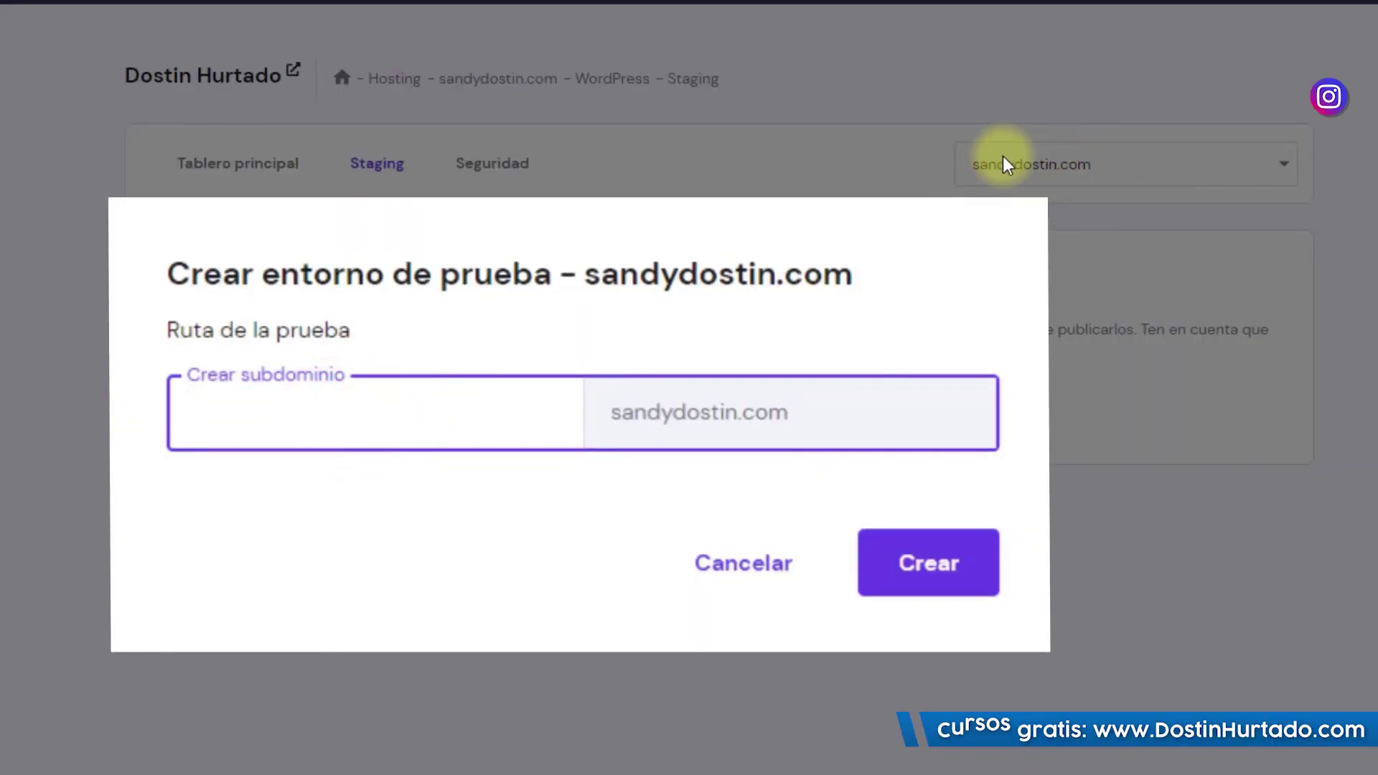
click(363, 416)
text(alfa)
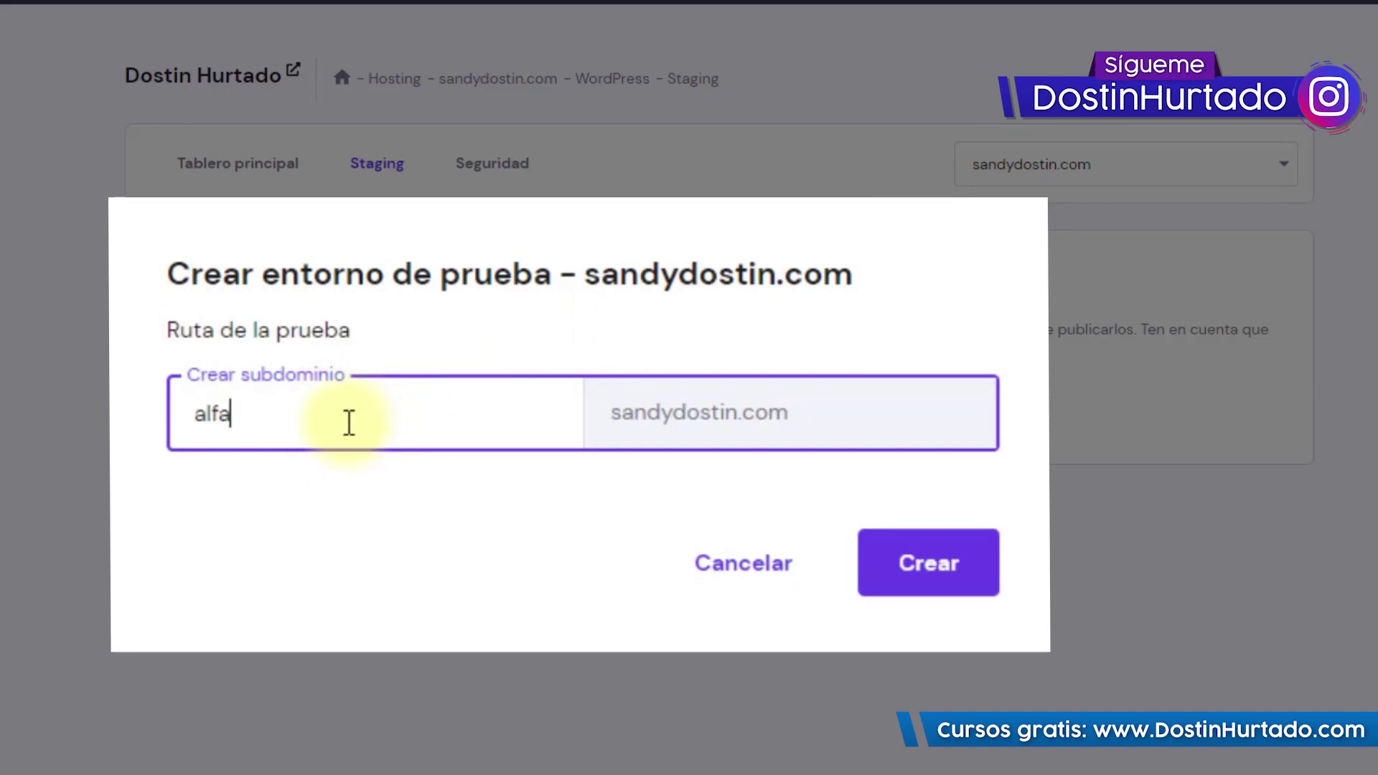
double_click(219, 413)
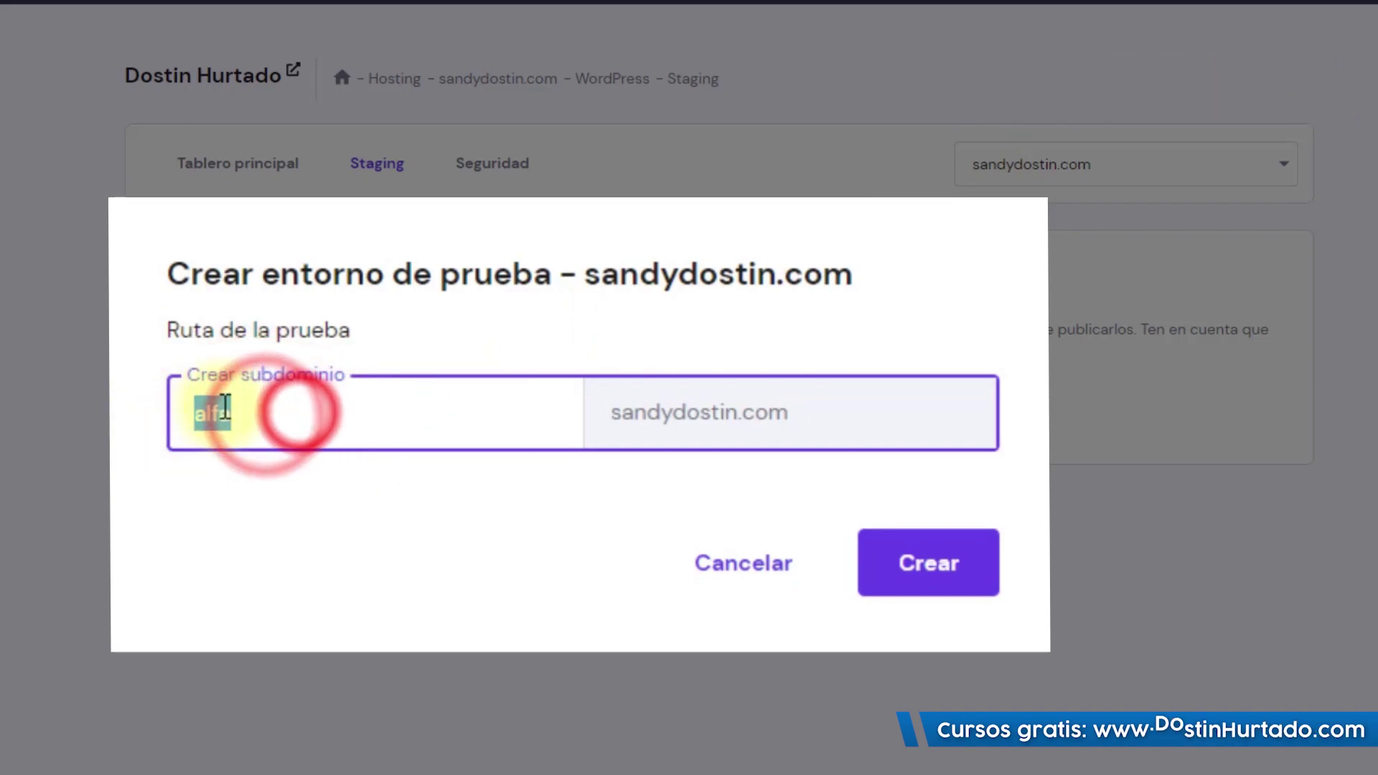
click(431, 428)
double_click(210, 414)
click(266, 414)
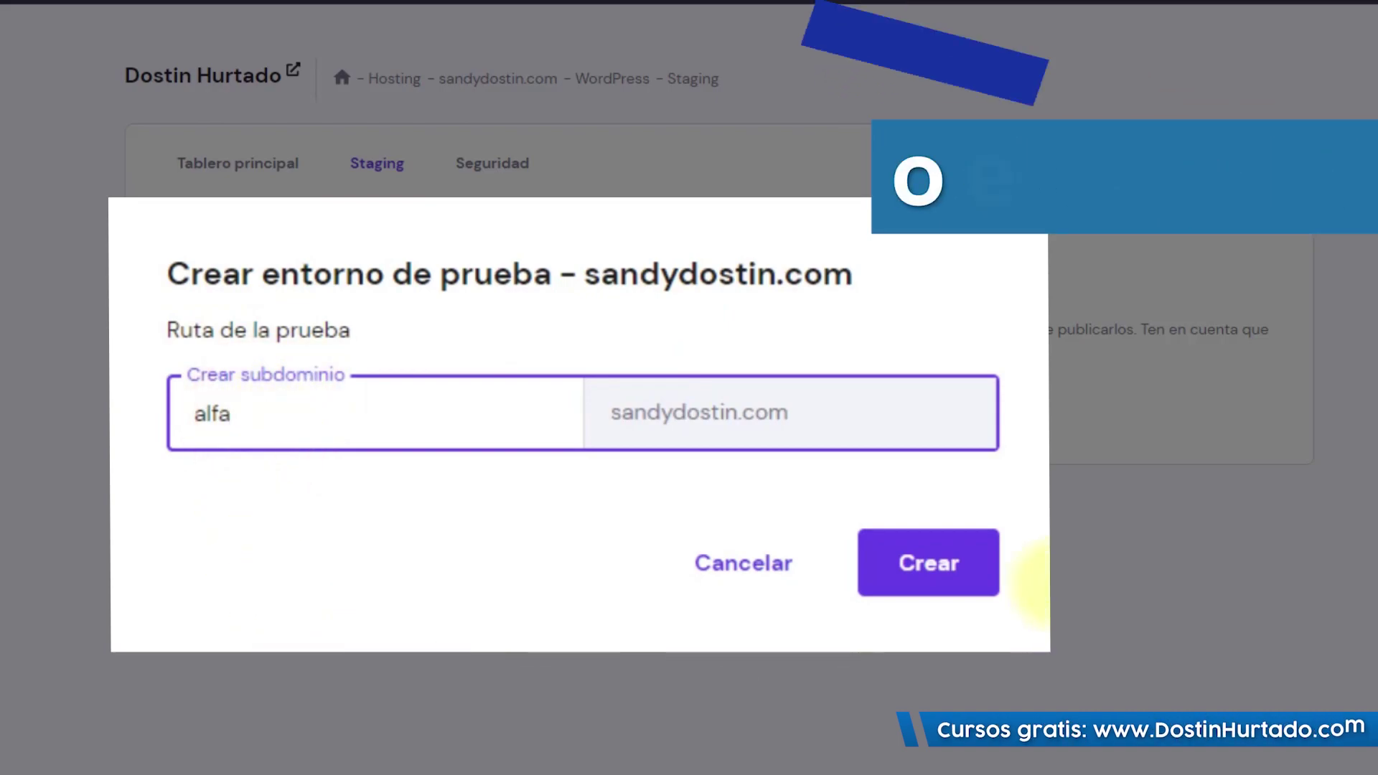
click(956, 585)
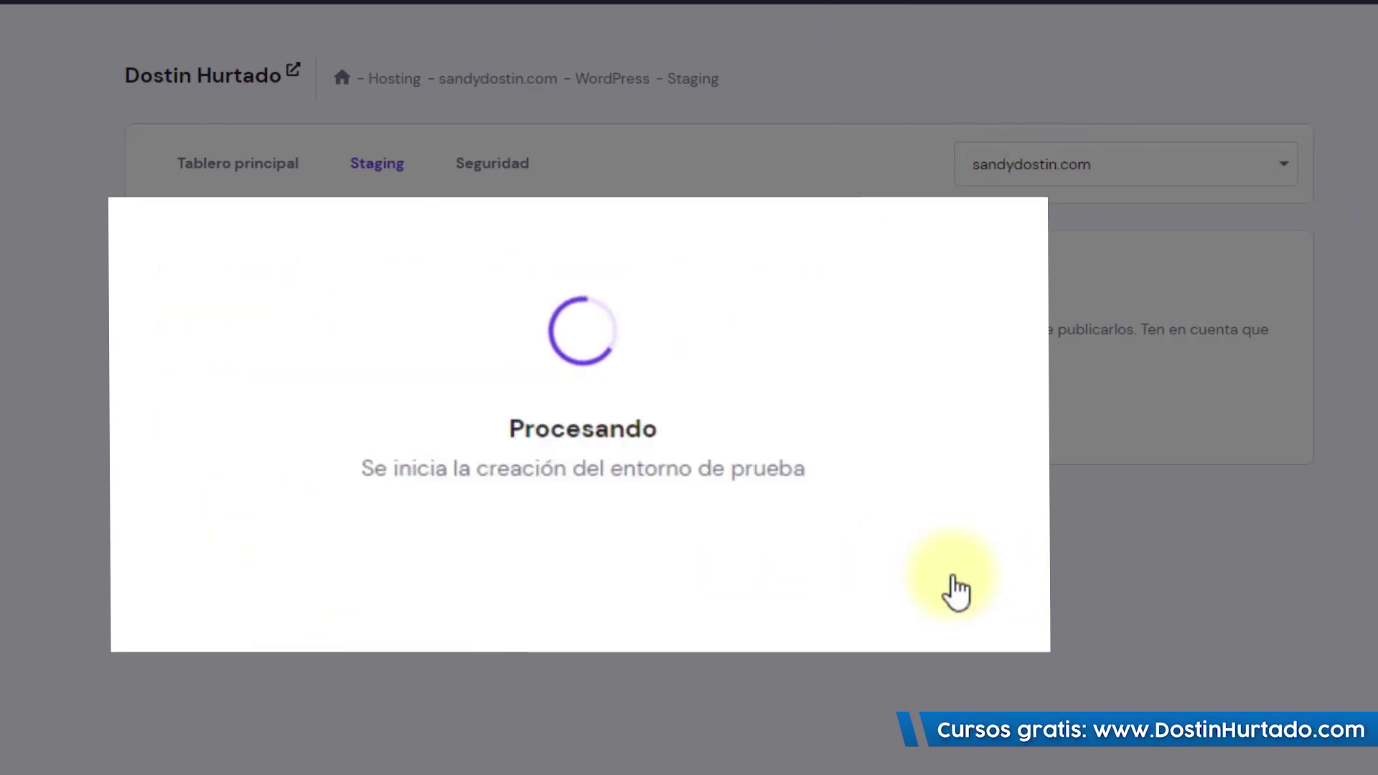
drag(607, 466, 713, 463)
click(714, 465)
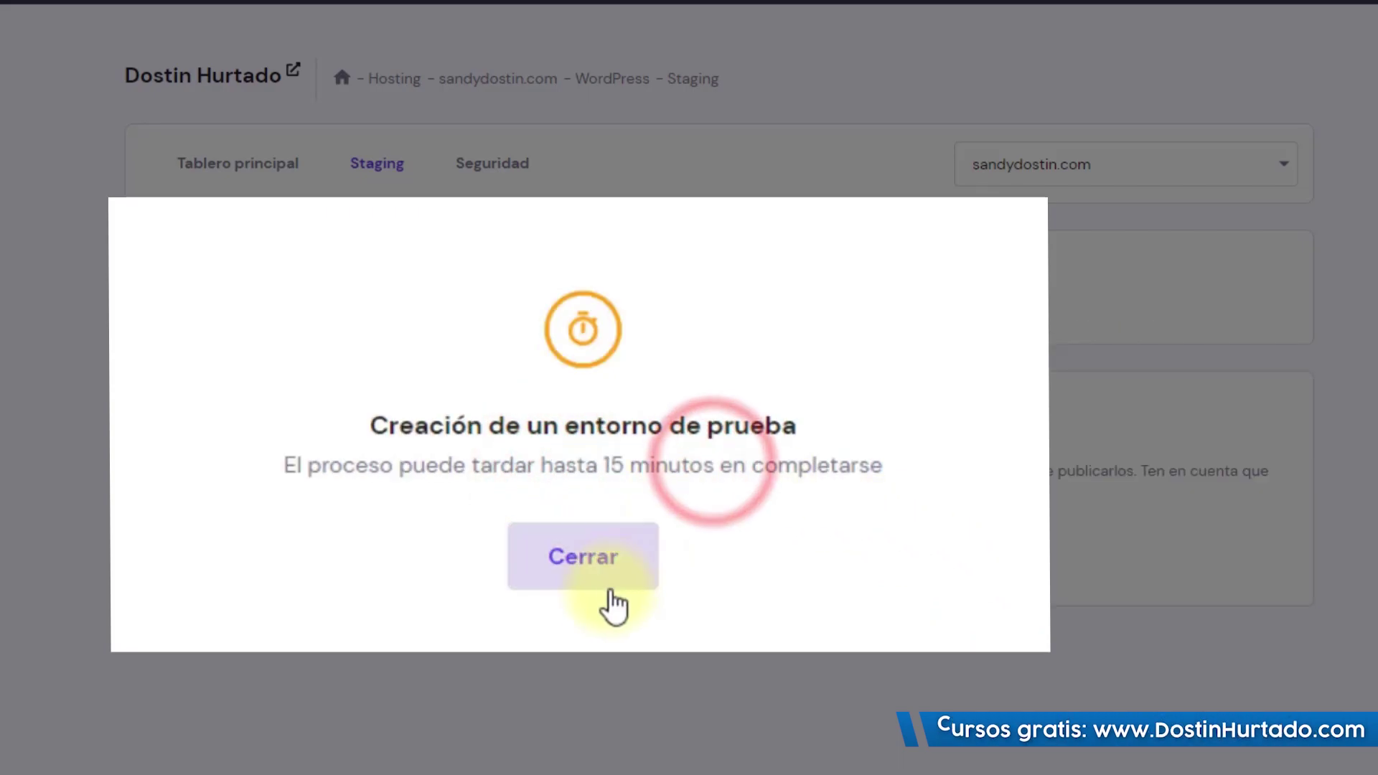
click(583, 537)
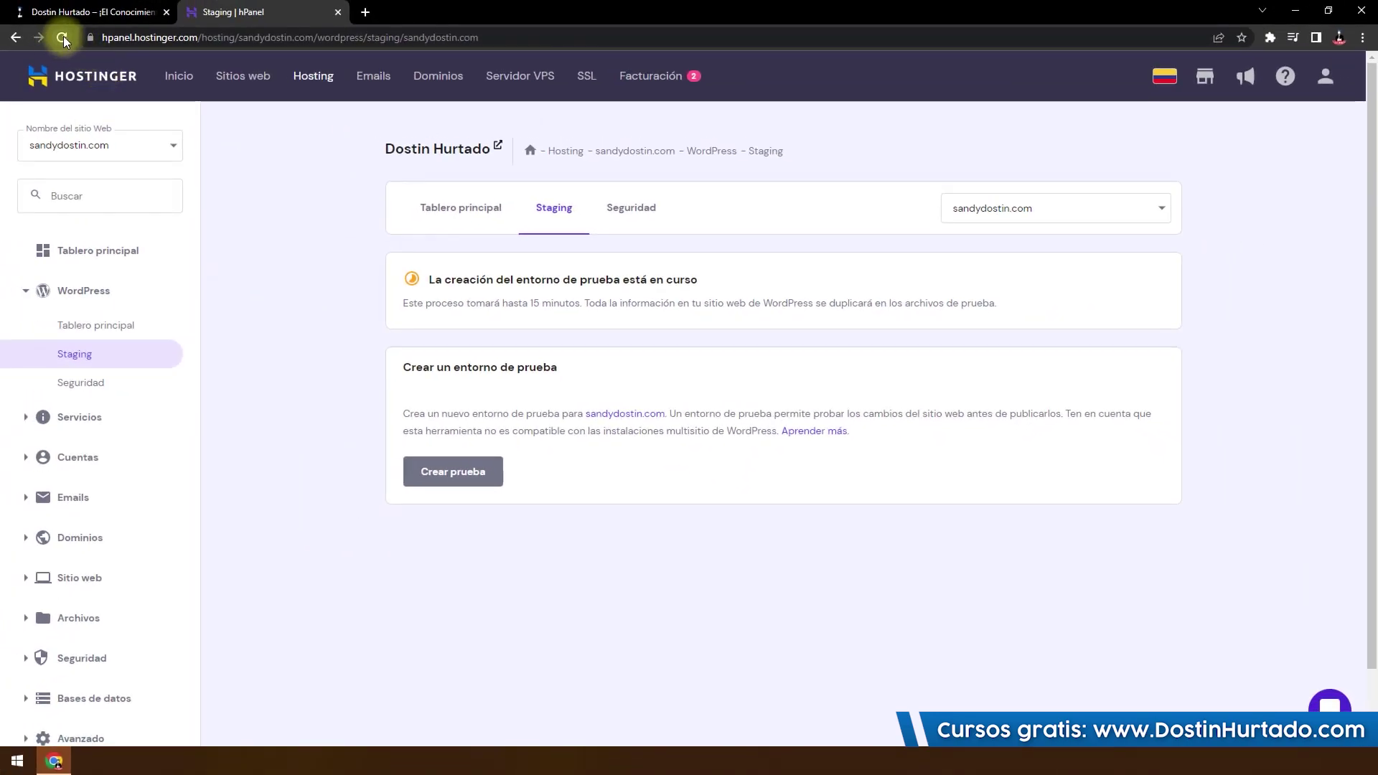
Step: Reload the Staging page and check the additional actions offered for the alfa.sandydostin.com staging environment
click(62, 37)
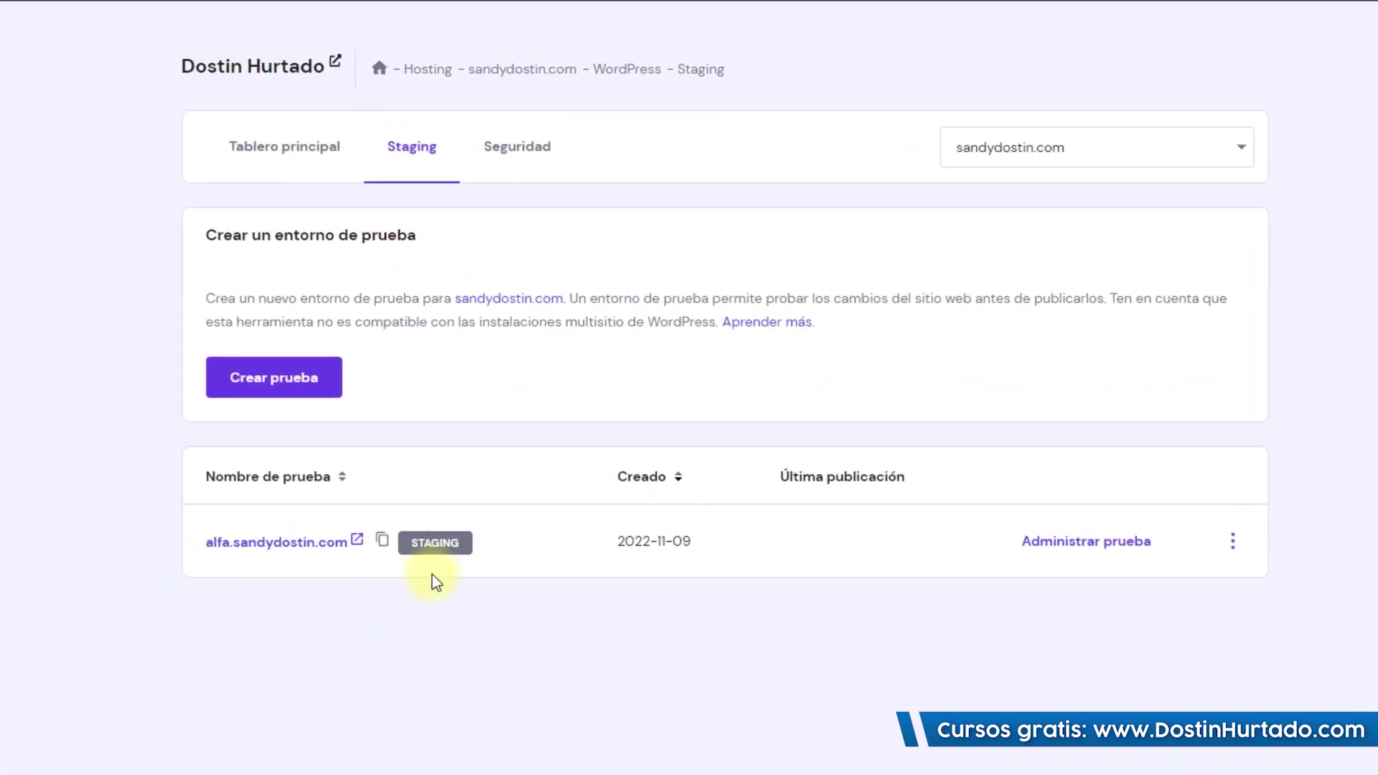
click(1237, 540)
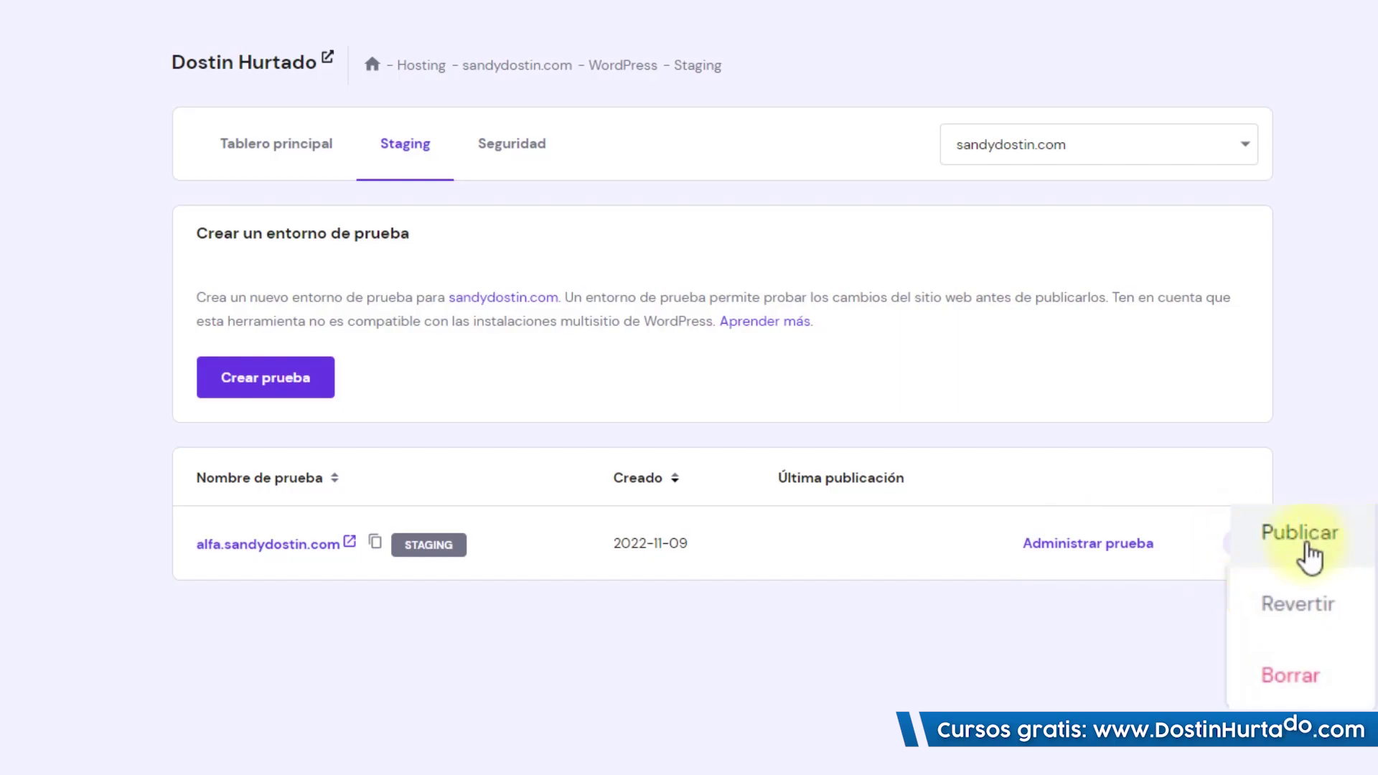
double_click(1325, 611)
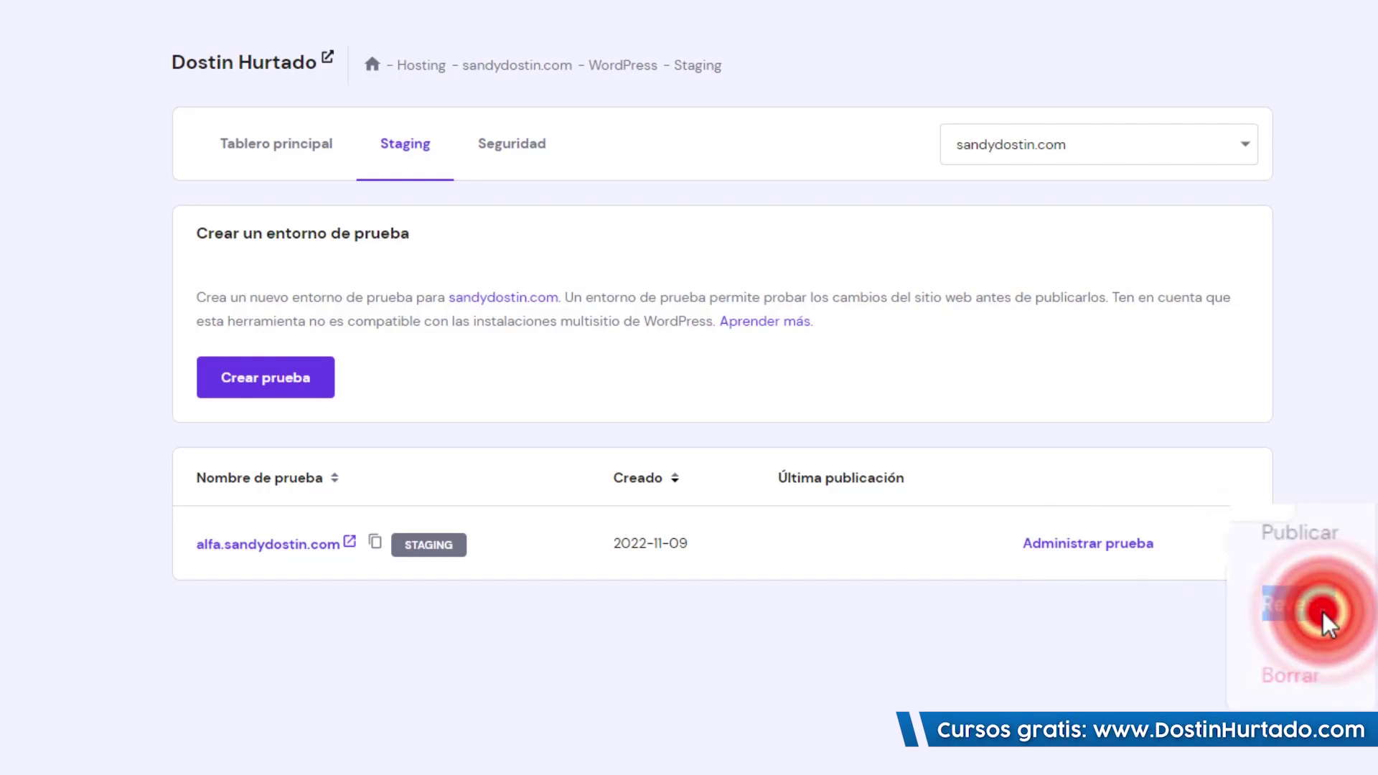
click(1265, 630)
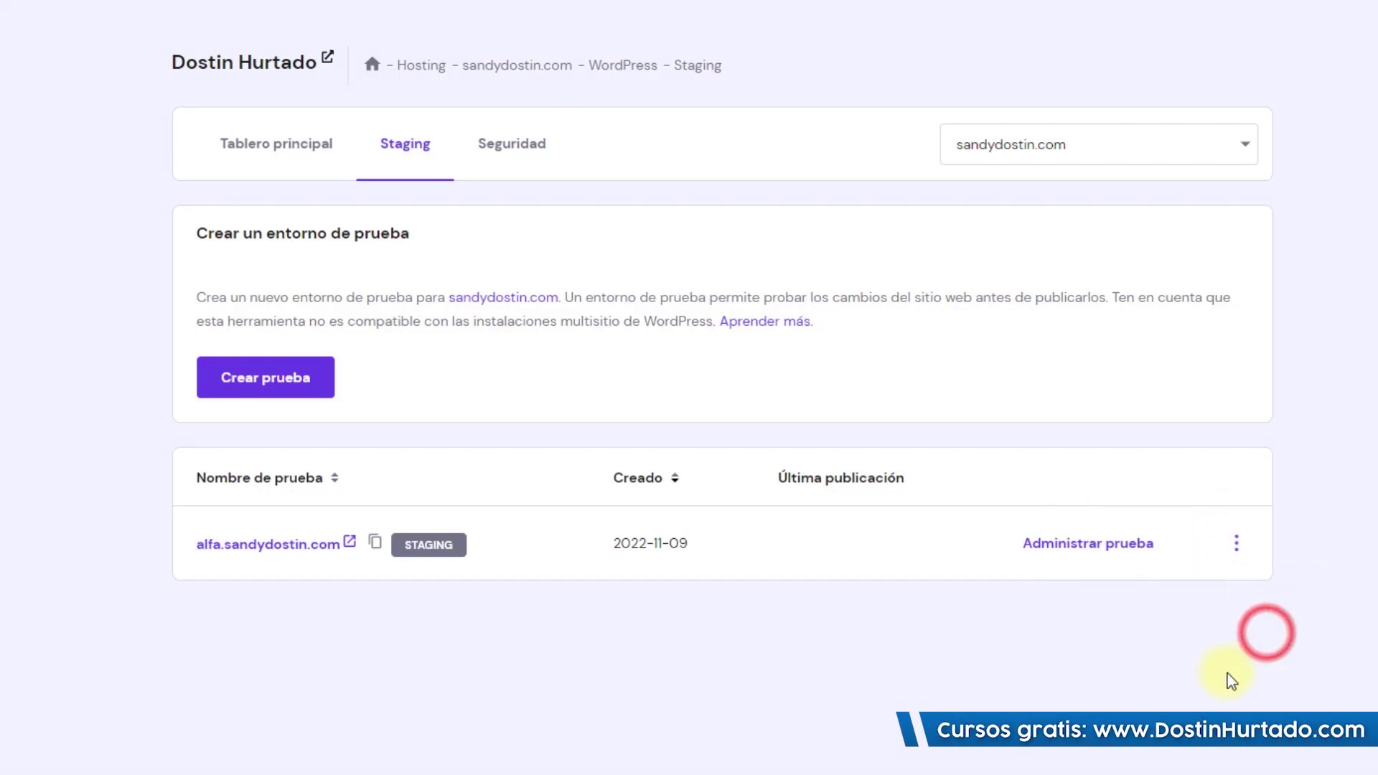
click(1242, 537)
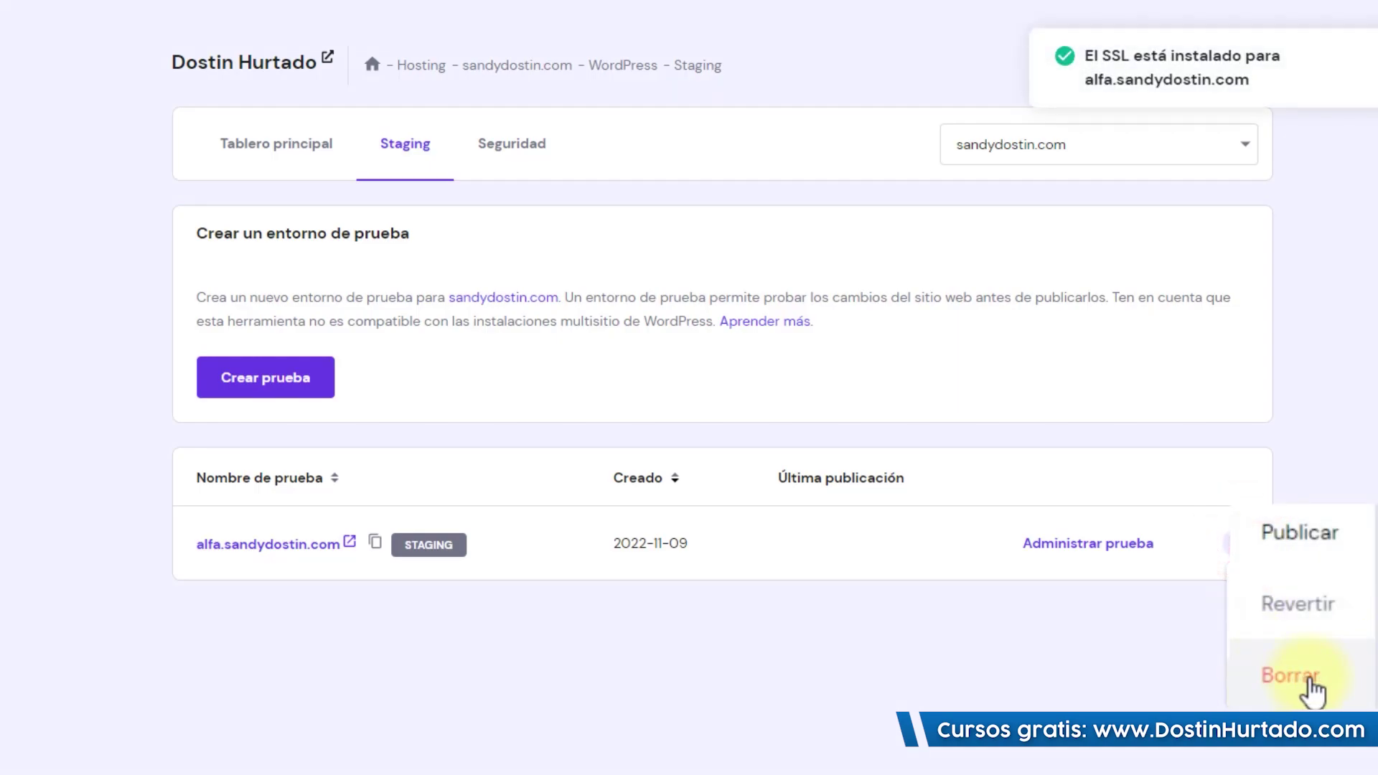
click(1016, 660)
click(1215, 158)
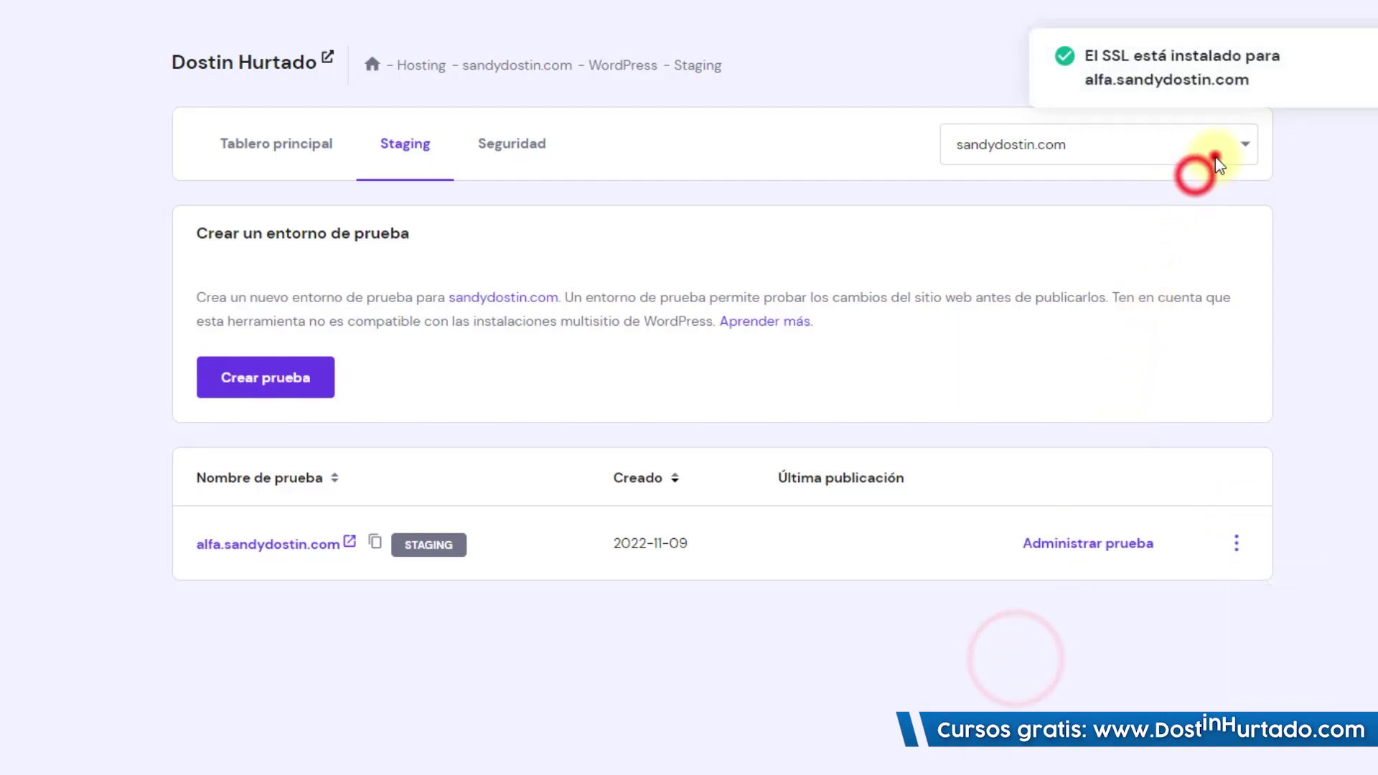
click(1236, 328)
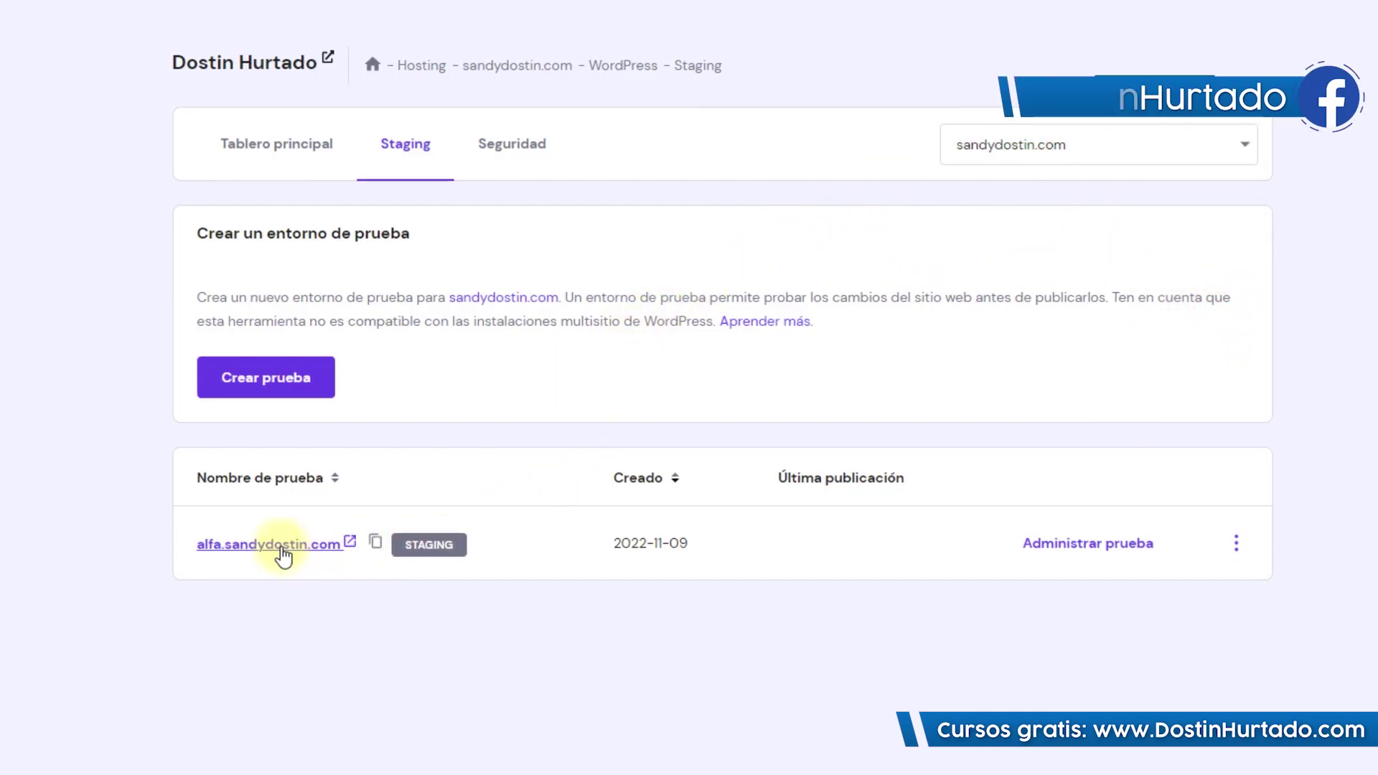
Step: Open the alfa.sandydostin.com staging site and look through its whole homepage
click(380, 520)
click(451, 11)
scroll(575, 366, down, 6)
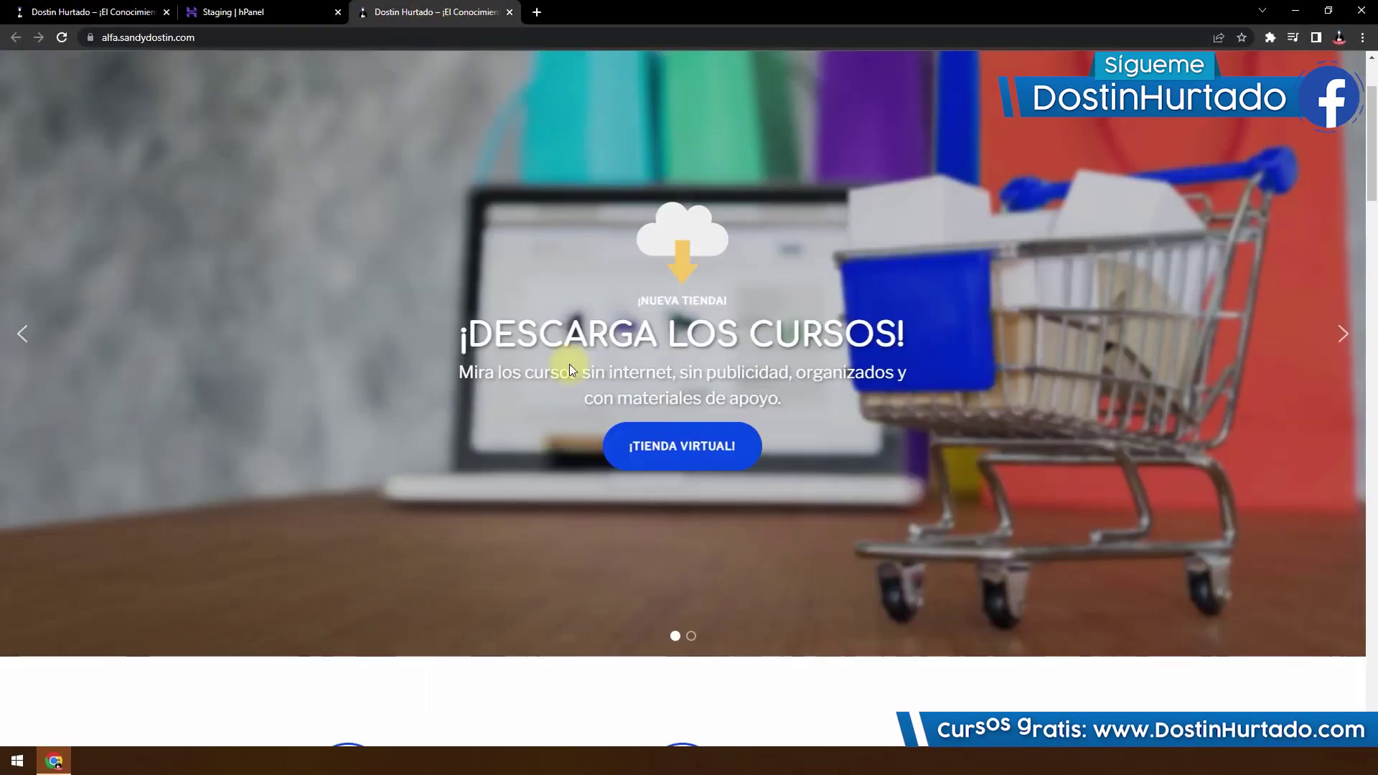
scroll(652, 363, down, 20)
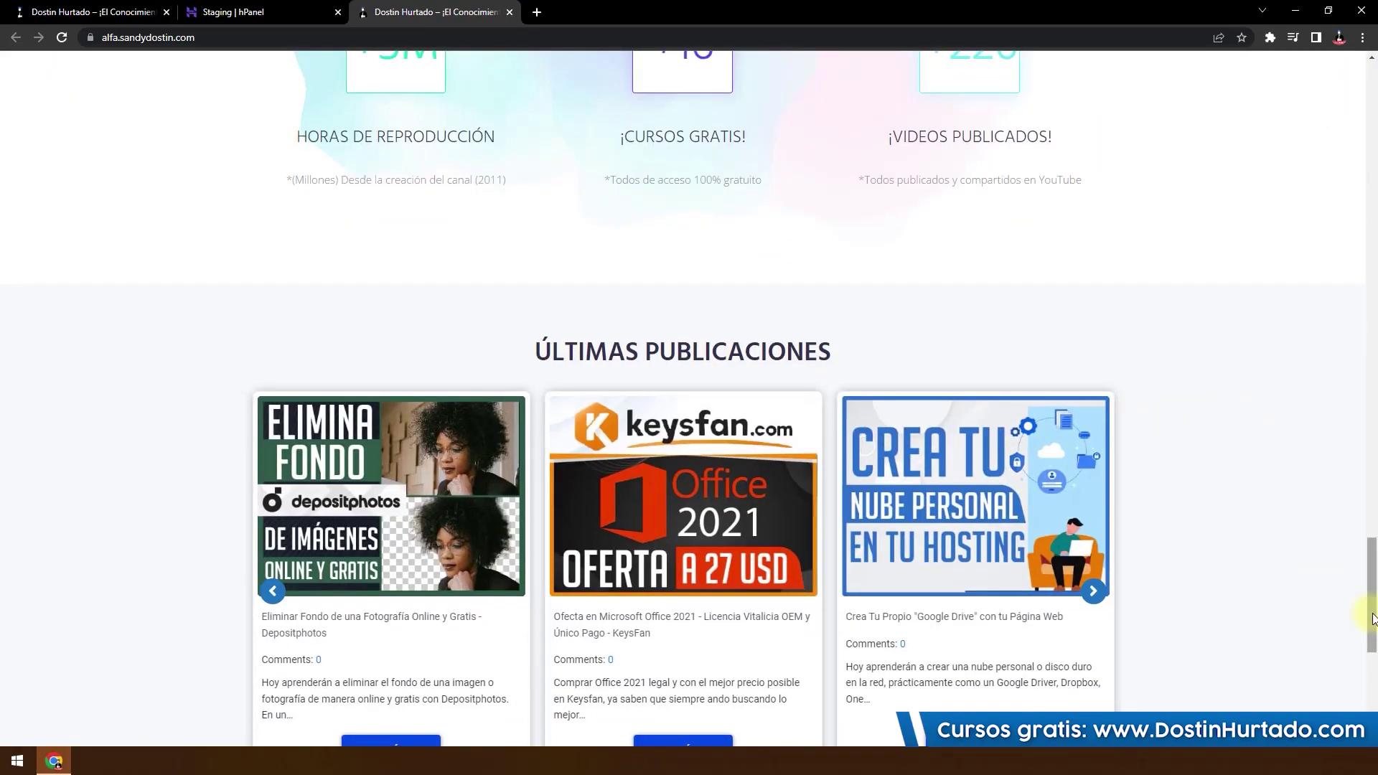
drag(1373, 619, 1373, 136)
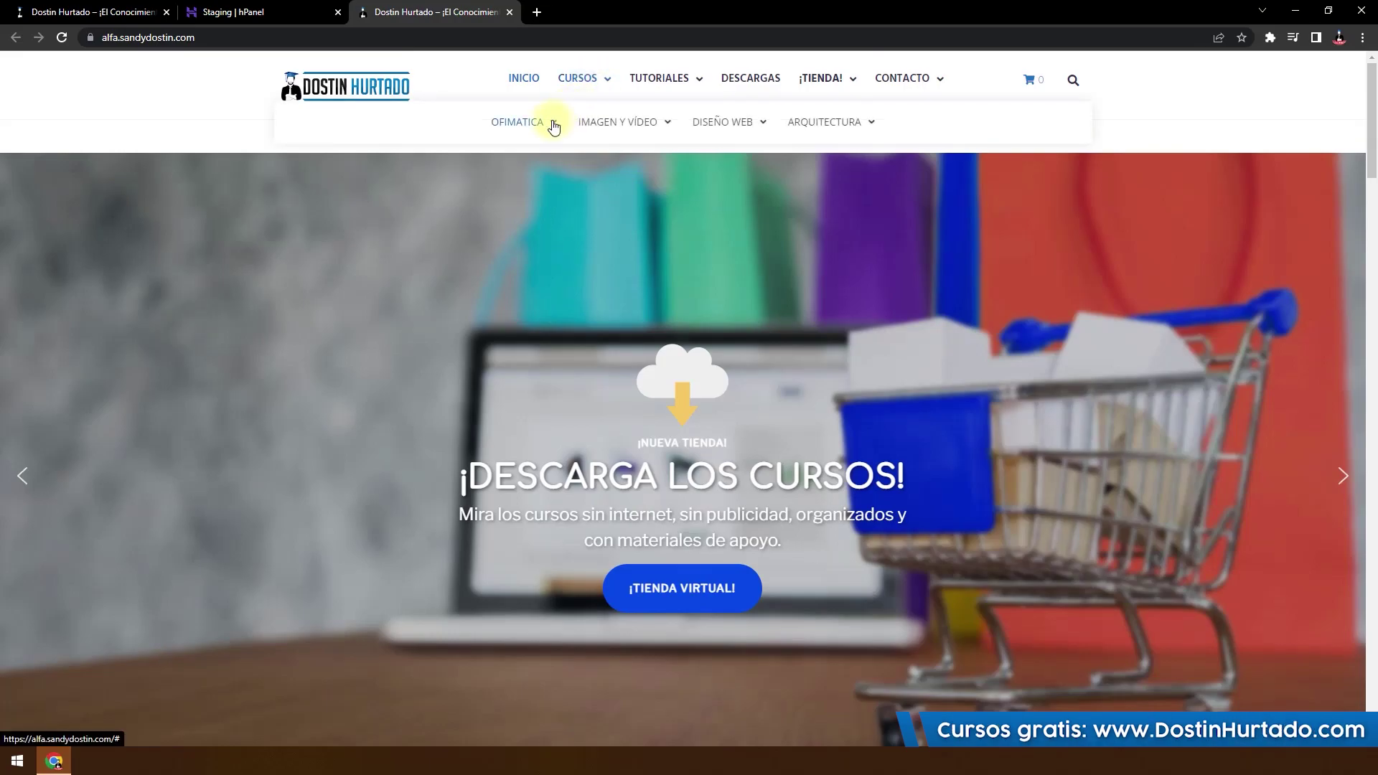
Step: Test the staging site's inner links by opening the advanced Excel course from the OFIMATICA courses
mouse_move(554, 126)
click(567, 206)
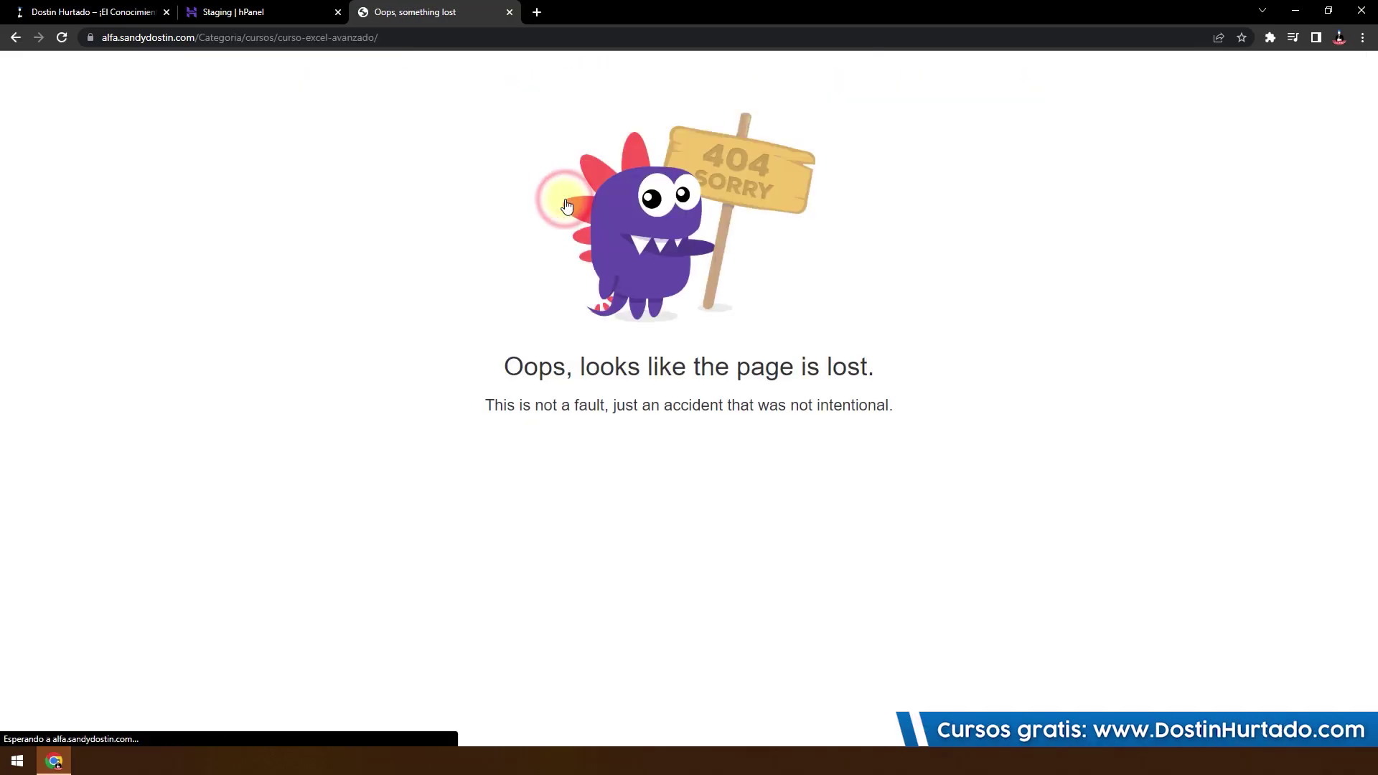
drag(494, 363, 982, 390)
click(801, 427)
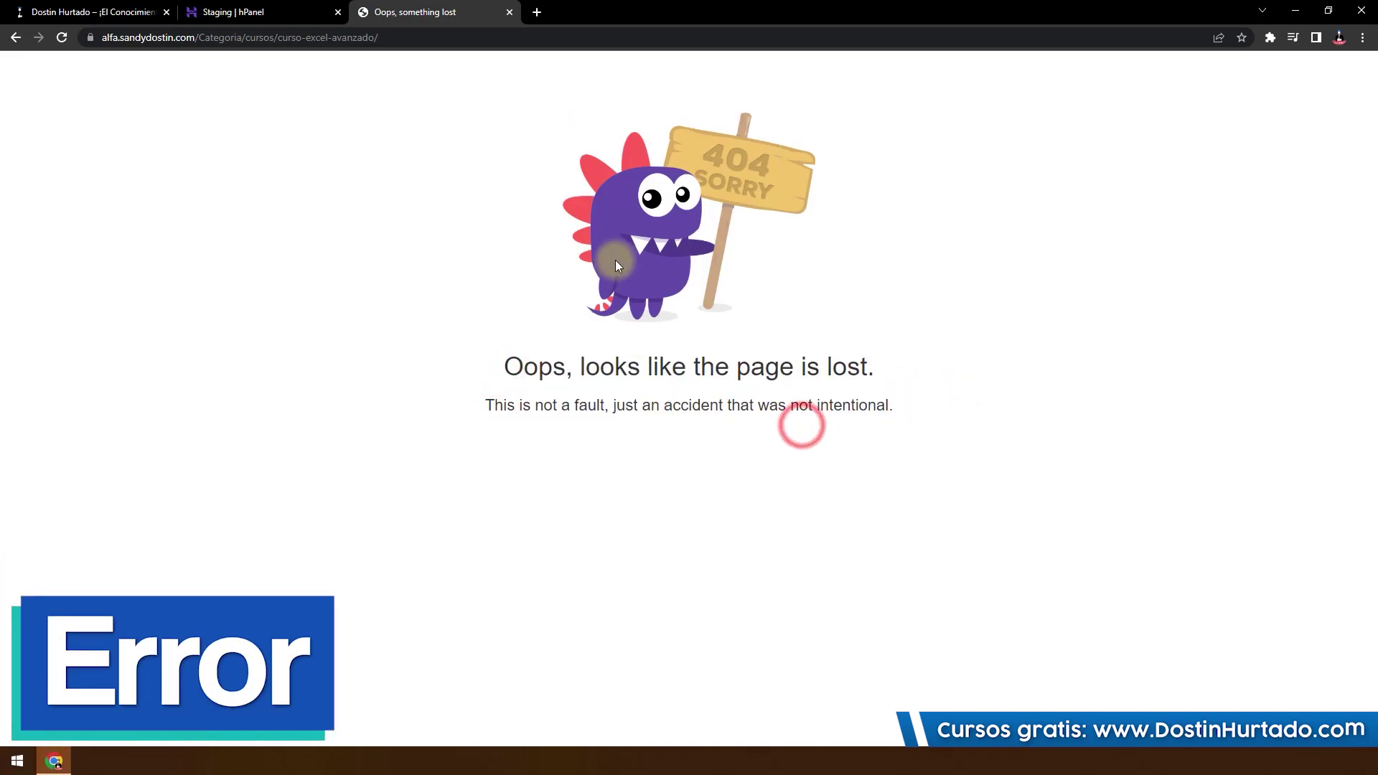
Step: Return to hPanel and open the management panel of the alfa.sandydostin.com staging environment
click(260, 13)
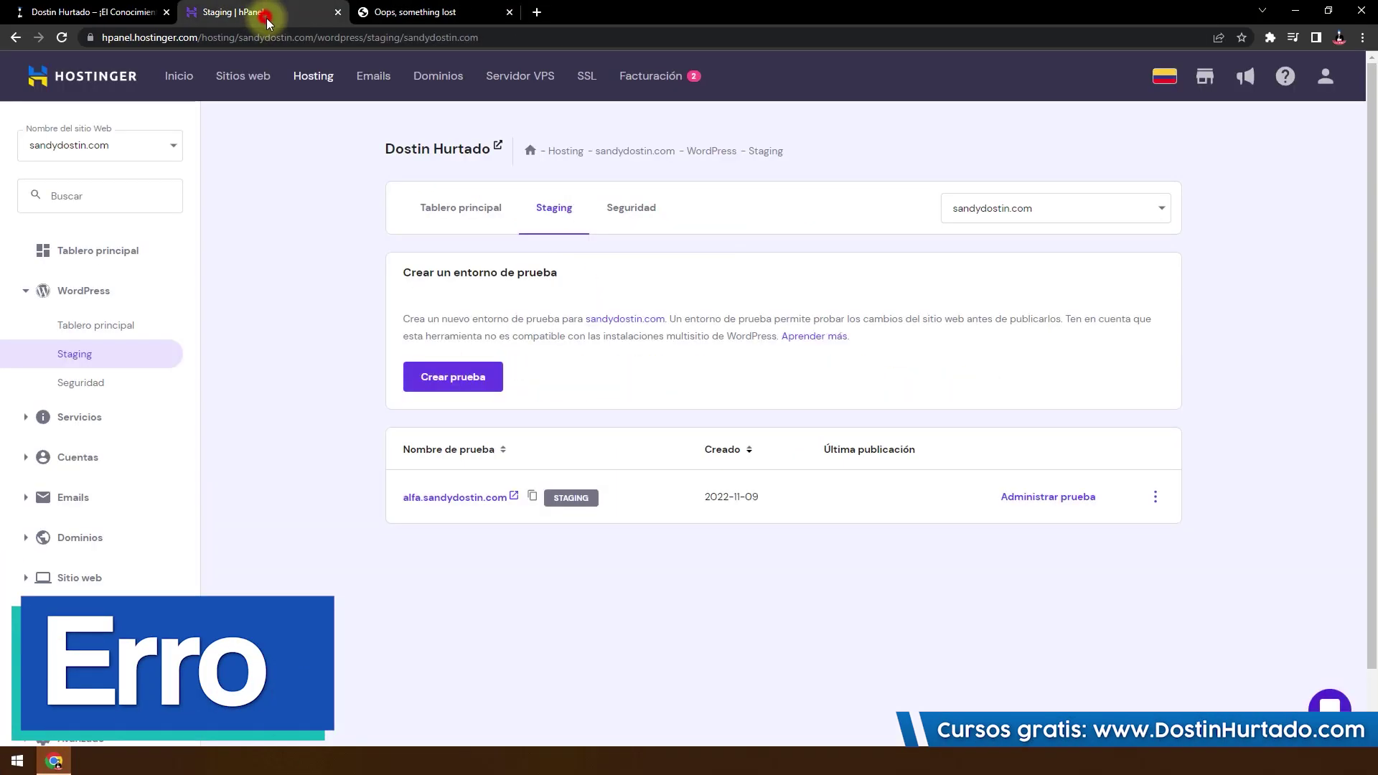
click(1055, 503)
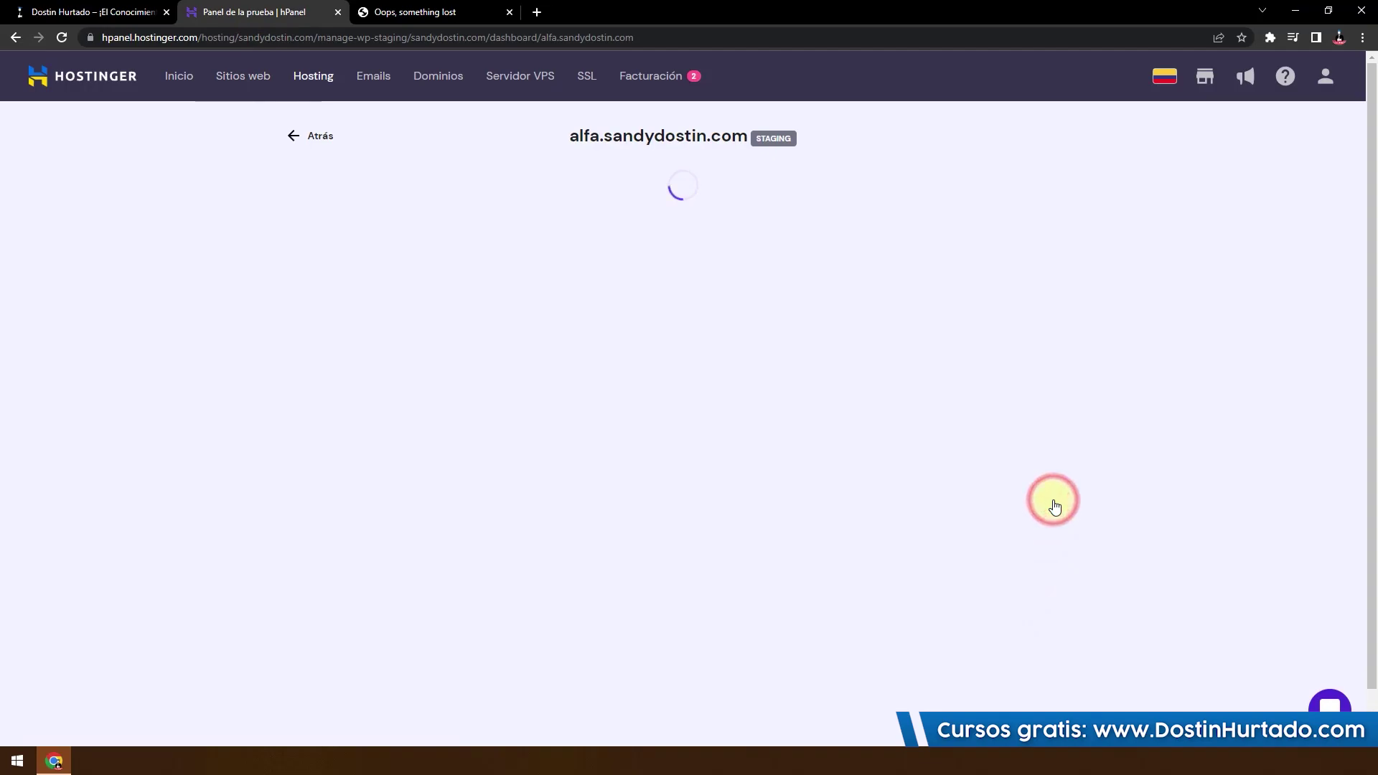
Step: Go back to the staging site's homepage and enter the address alfa.sandydostin.com/wp-admin
click(361, 17)
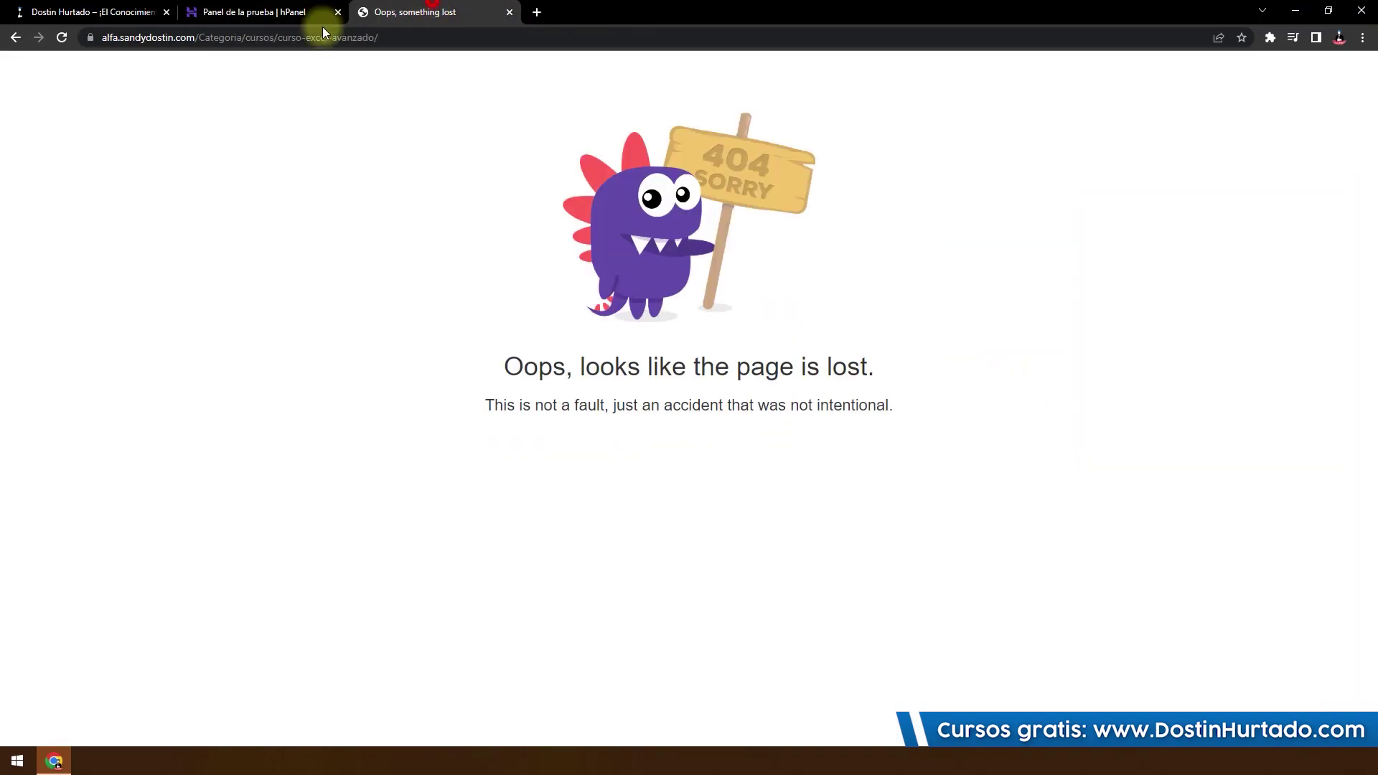
click(24, 38)
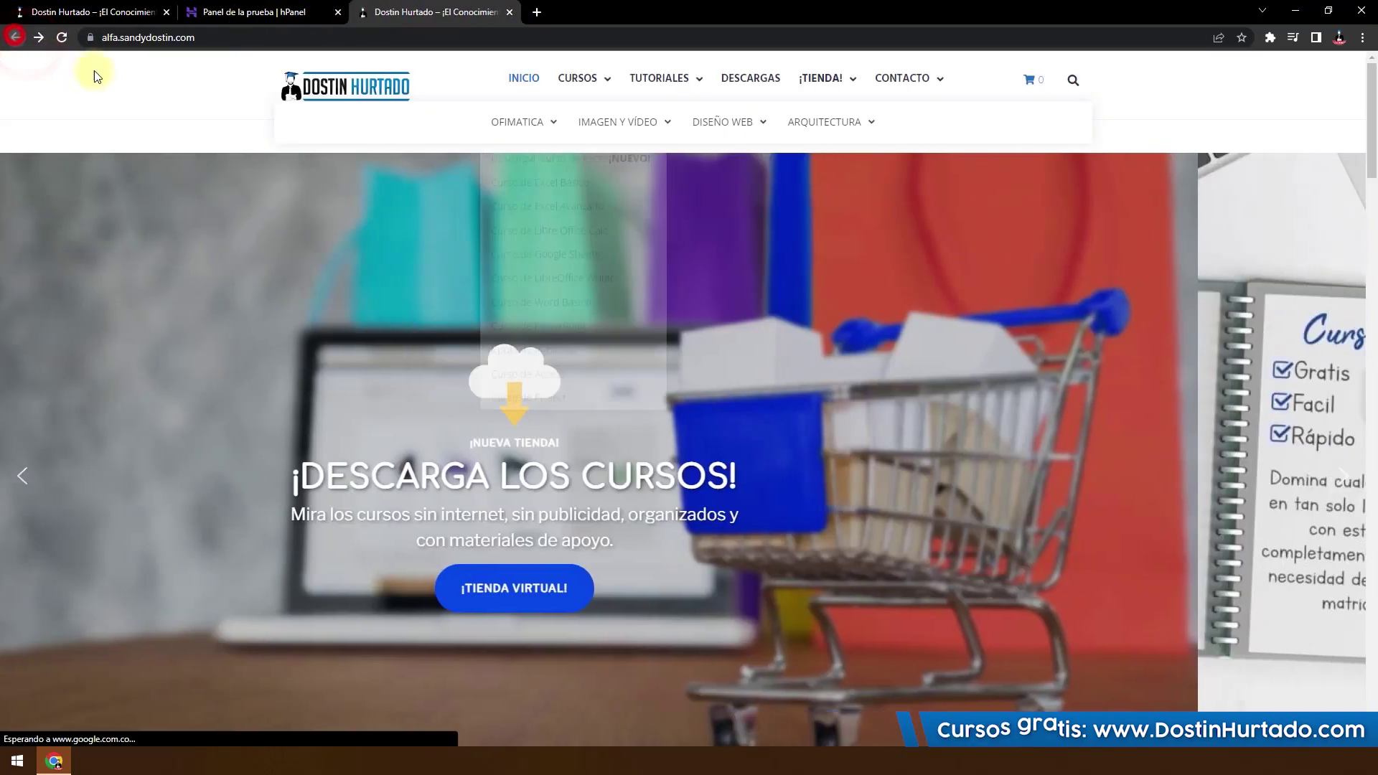
click(204, 38)
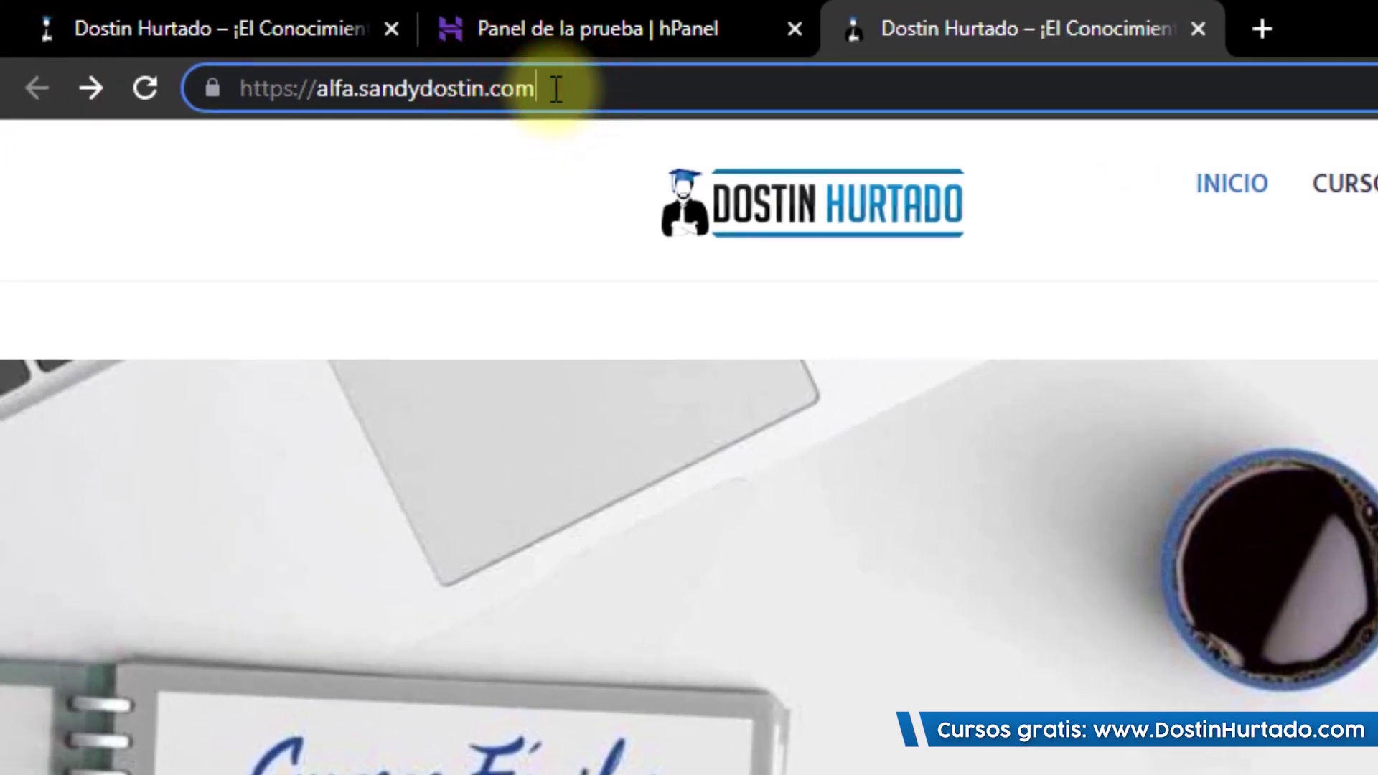
text(/wp)
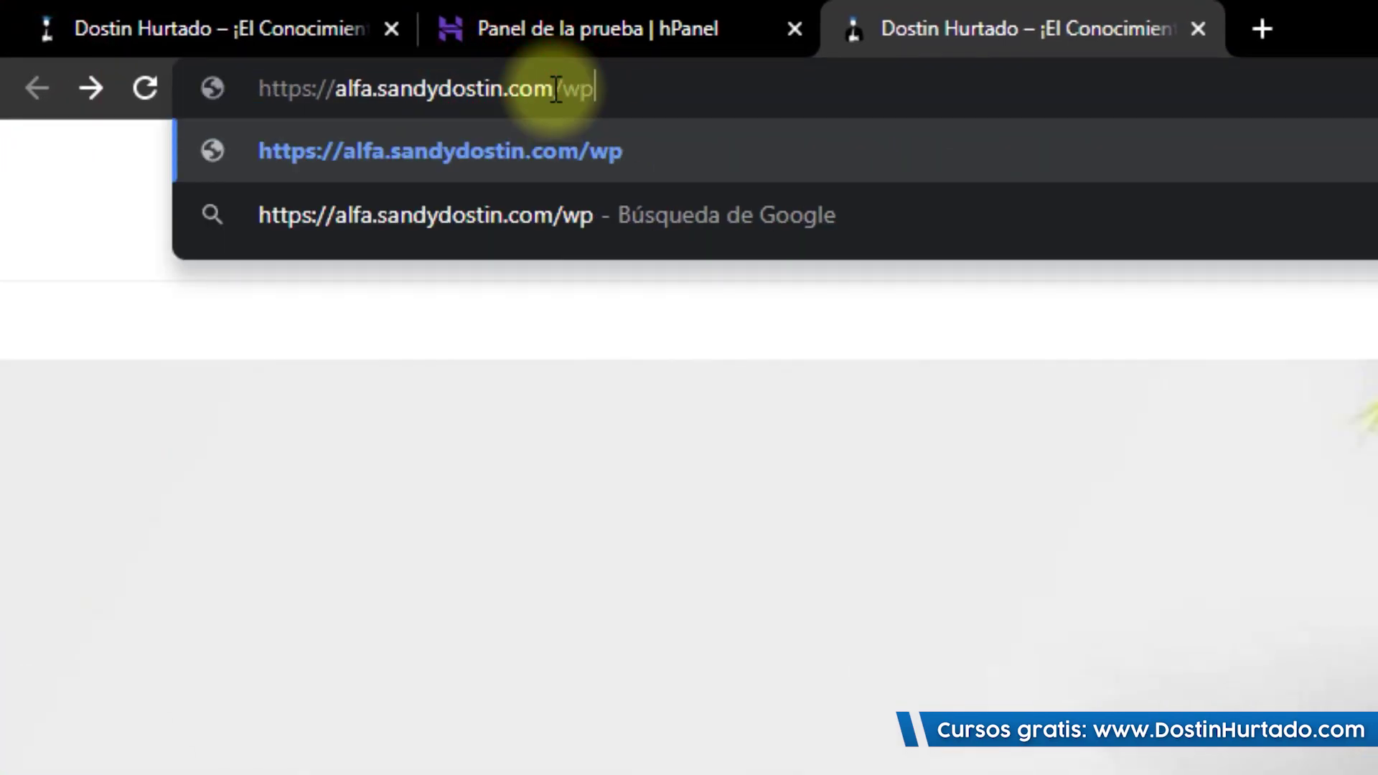
text(-admin)
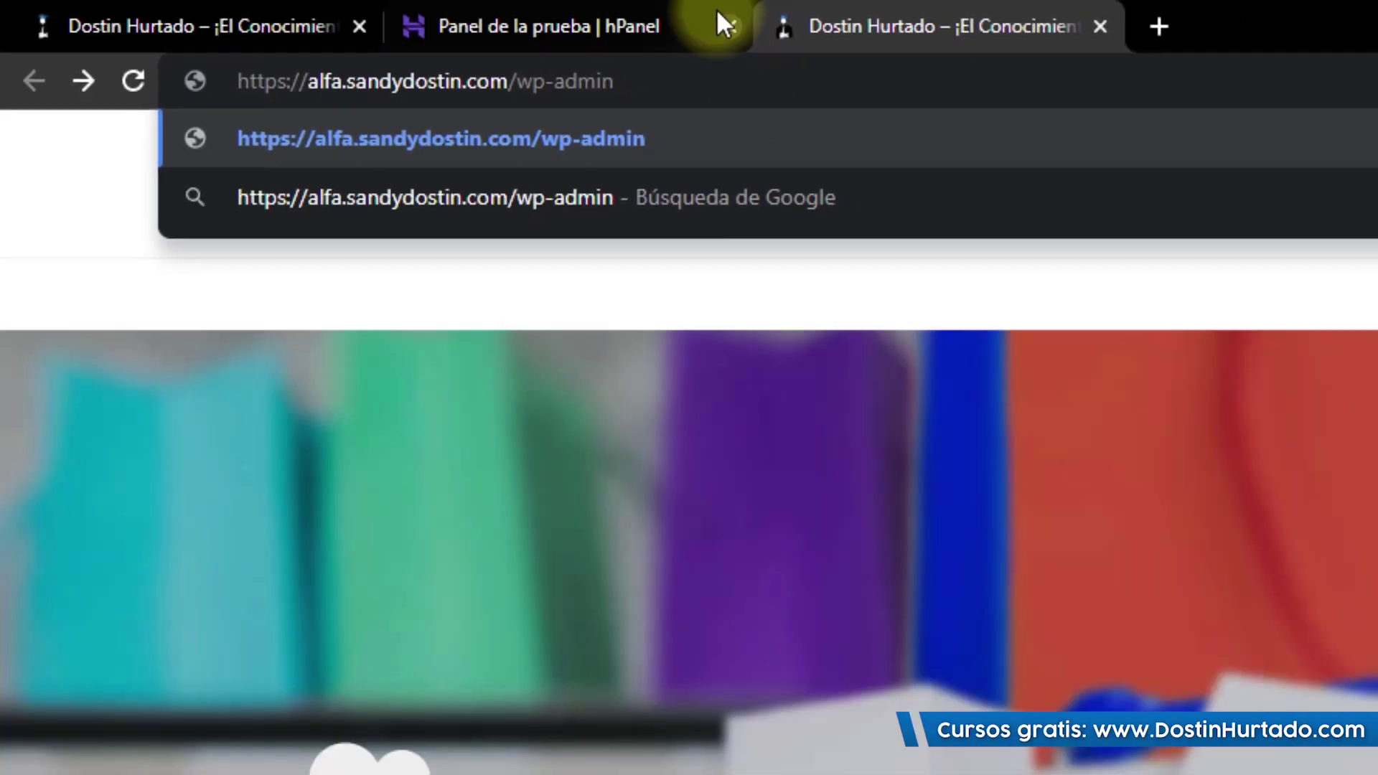
Step: Open the staging site's WordPress administration from its hPanel management panel and go to the permalink settings
click(732, 28)
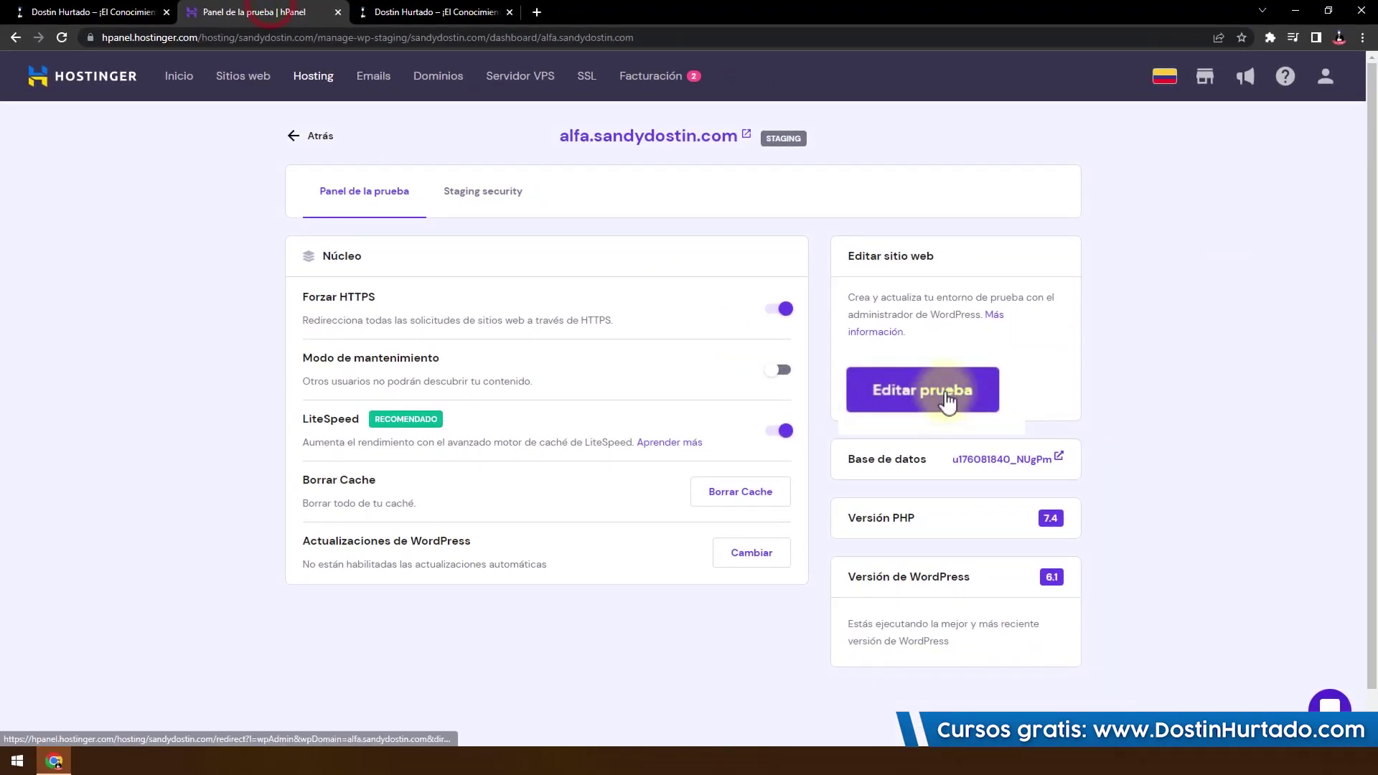
click(915, 388)
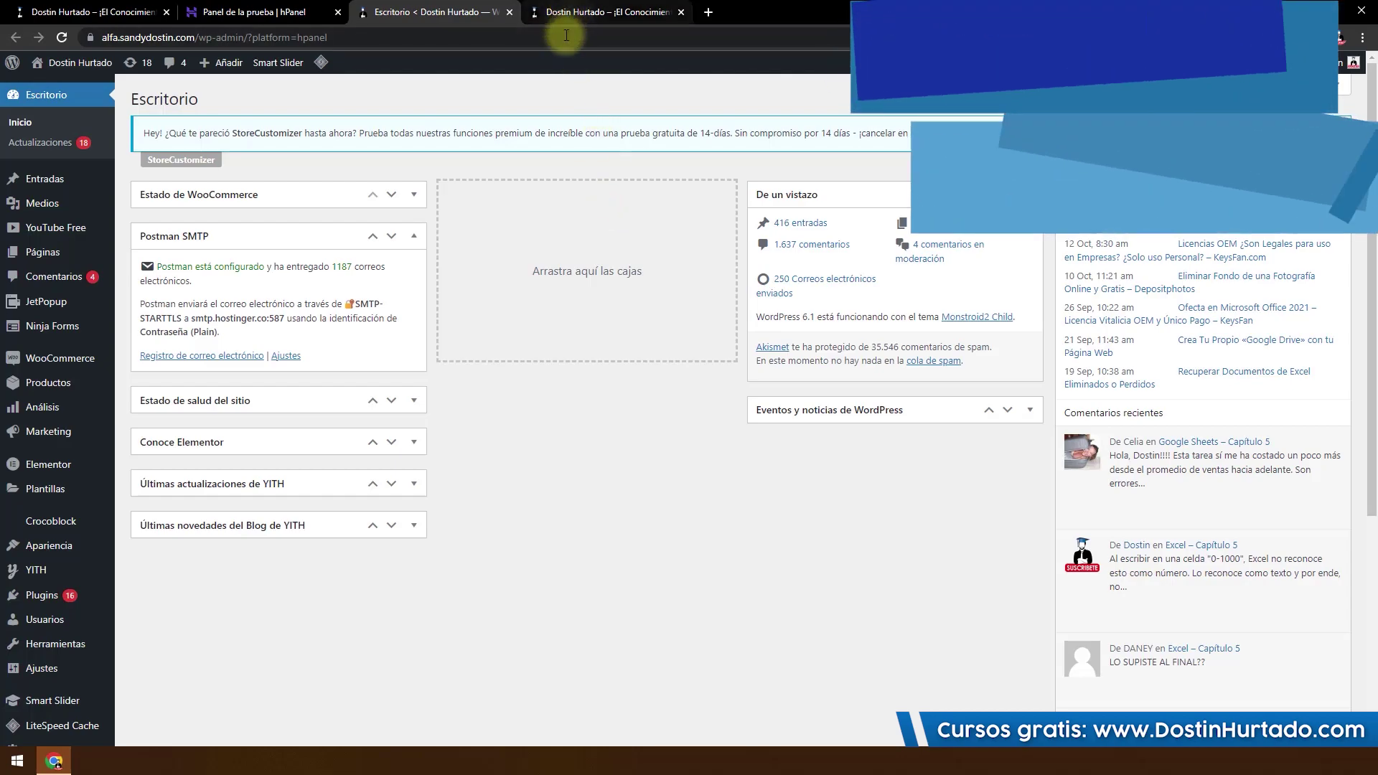
scroll(47, 552, down, 2)
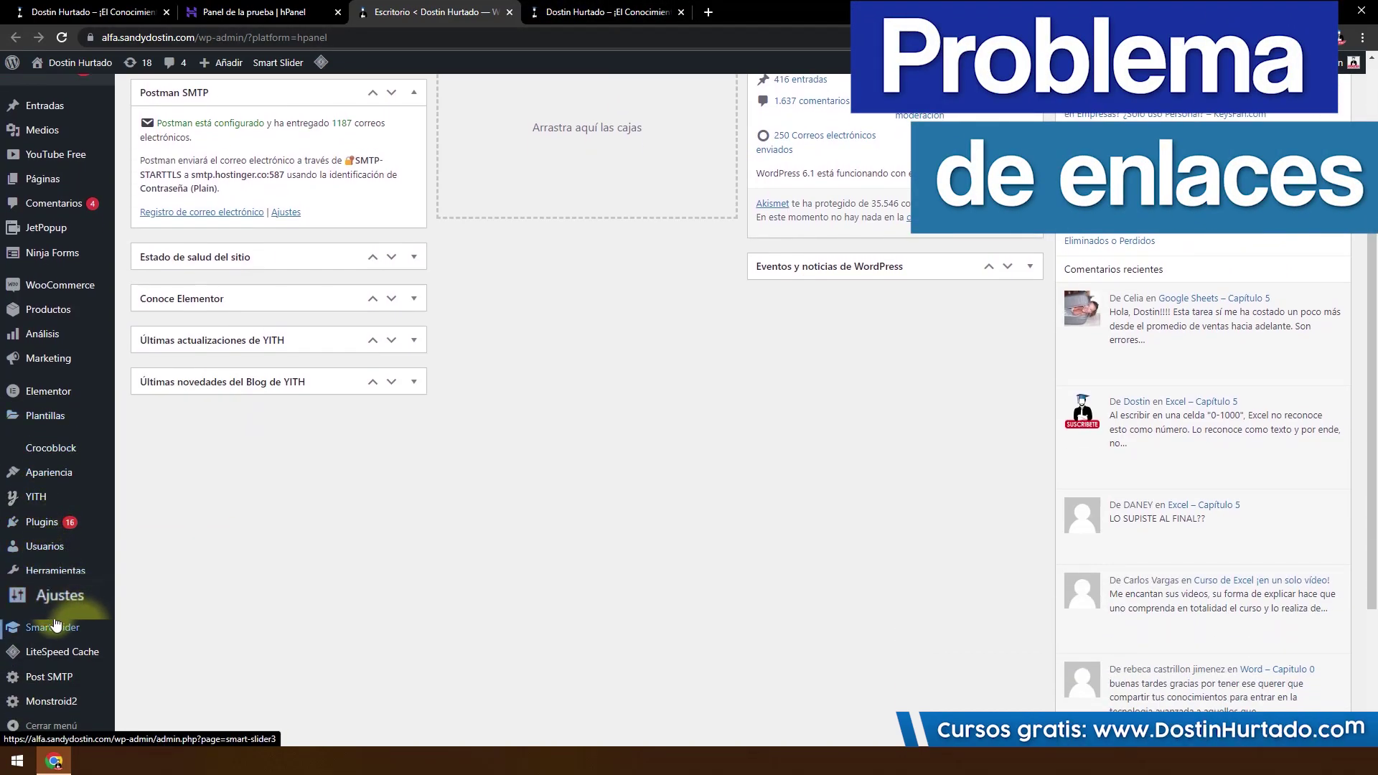
mouse_move(43, 595)
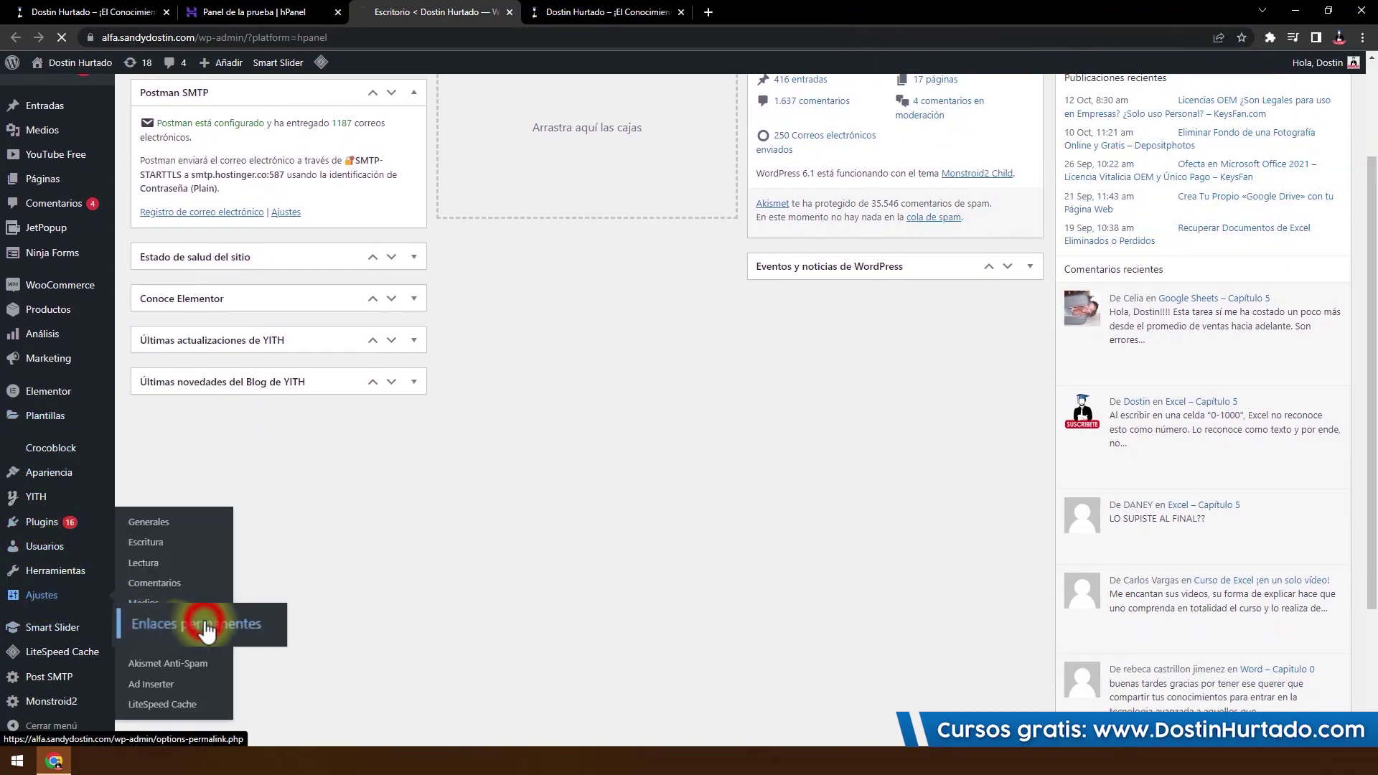
Step: Copy the custom permalink structure /%category%/%postname%/, switch the permalinks to Simple and save
click(715, 548)
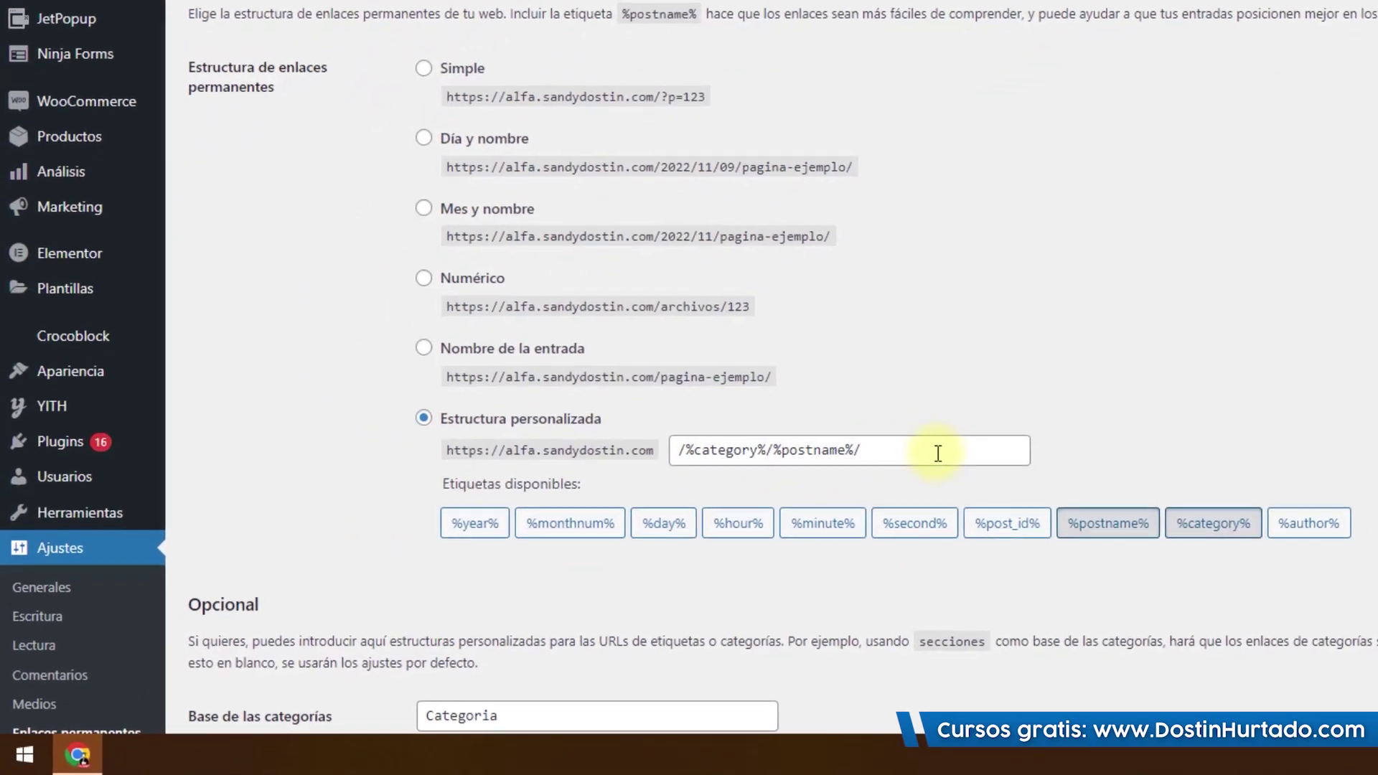
drag(861, 451, 671, 448)
key(ctrl+c)
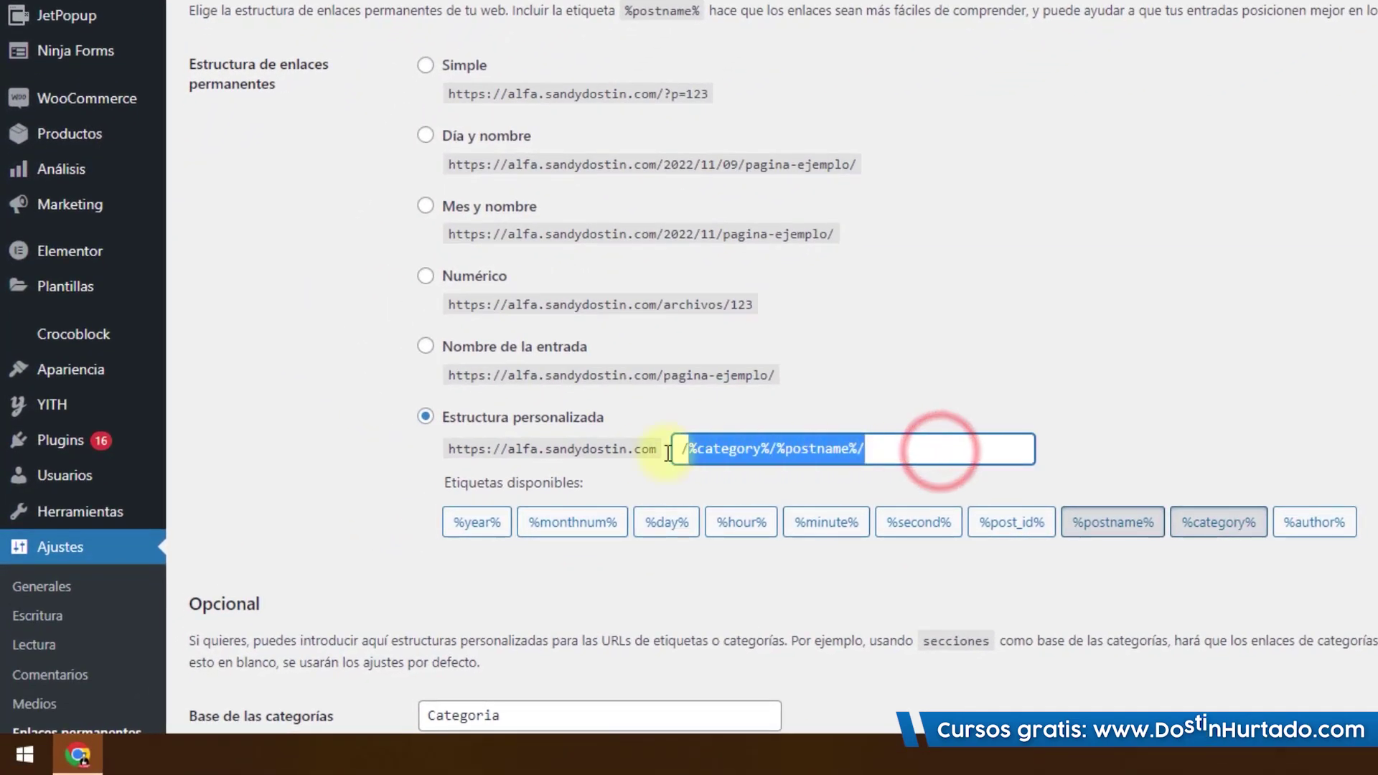
right_click(778, 455)
click(862, 180)
click(425, 61)
scroll(577, 239, down, 3)
click(305, 609)
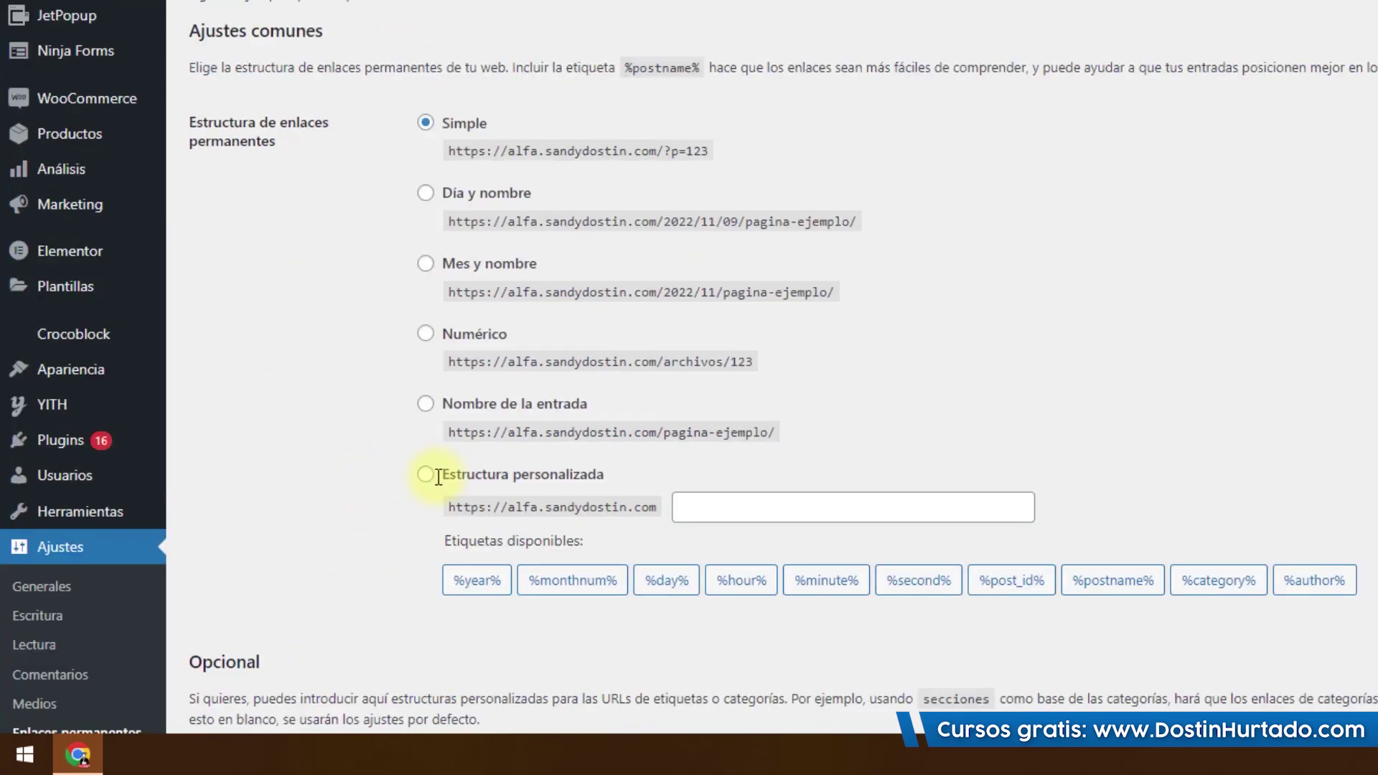
Step: Set the permalinks back to the custom structure /%category%/%postname%/ and save the changes
click(427, 475)
click(739, 511)
right_click(742, 508)
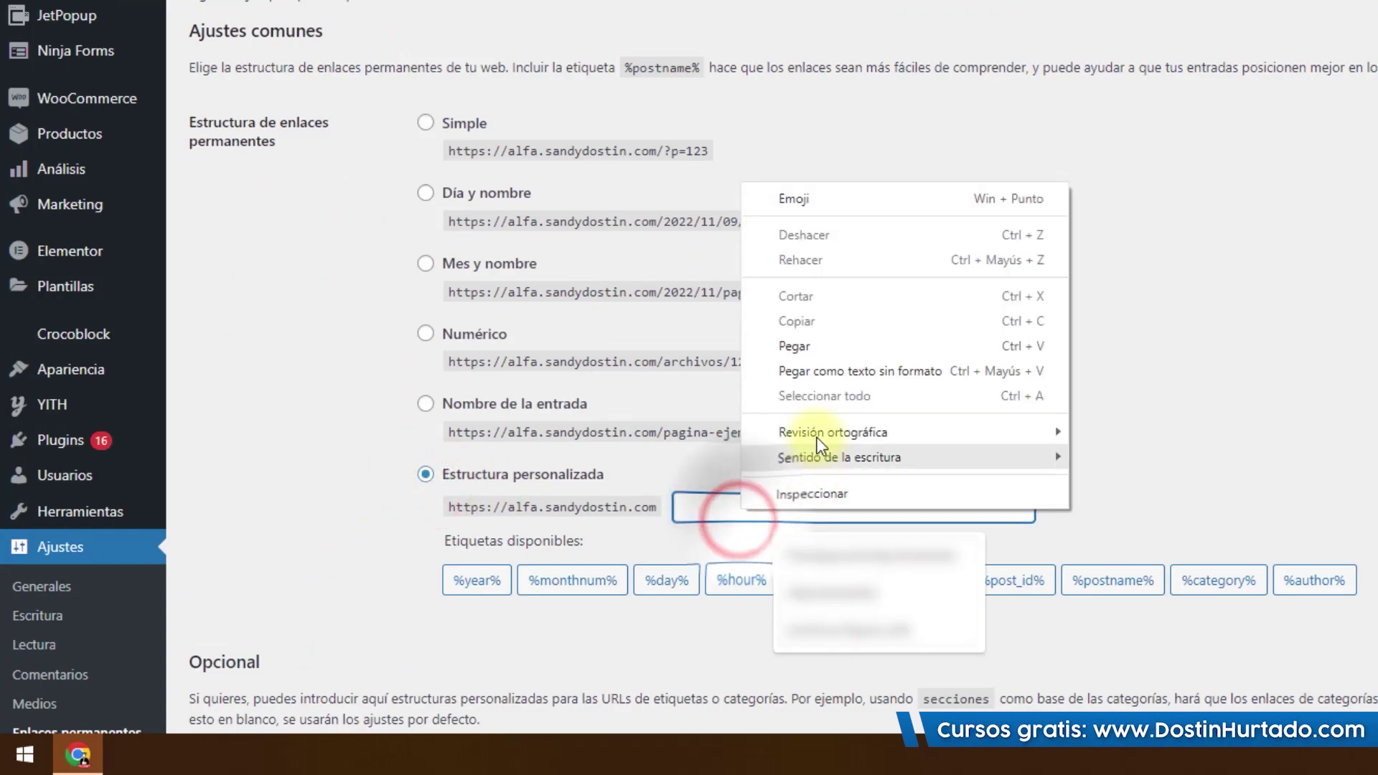
click(794, 346)
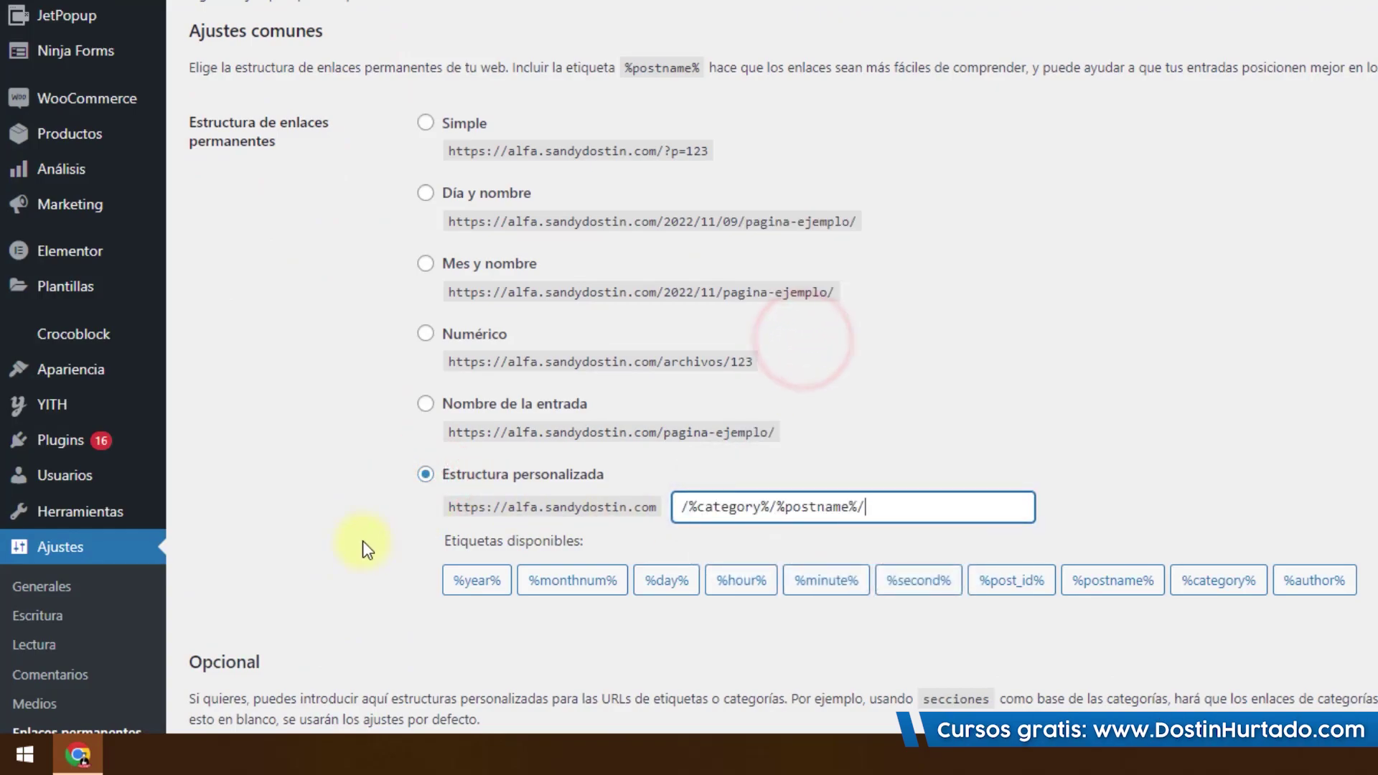
scroll(363, 540, down, 7)
scroll(364, 541, down, 5)
click(305, 608)
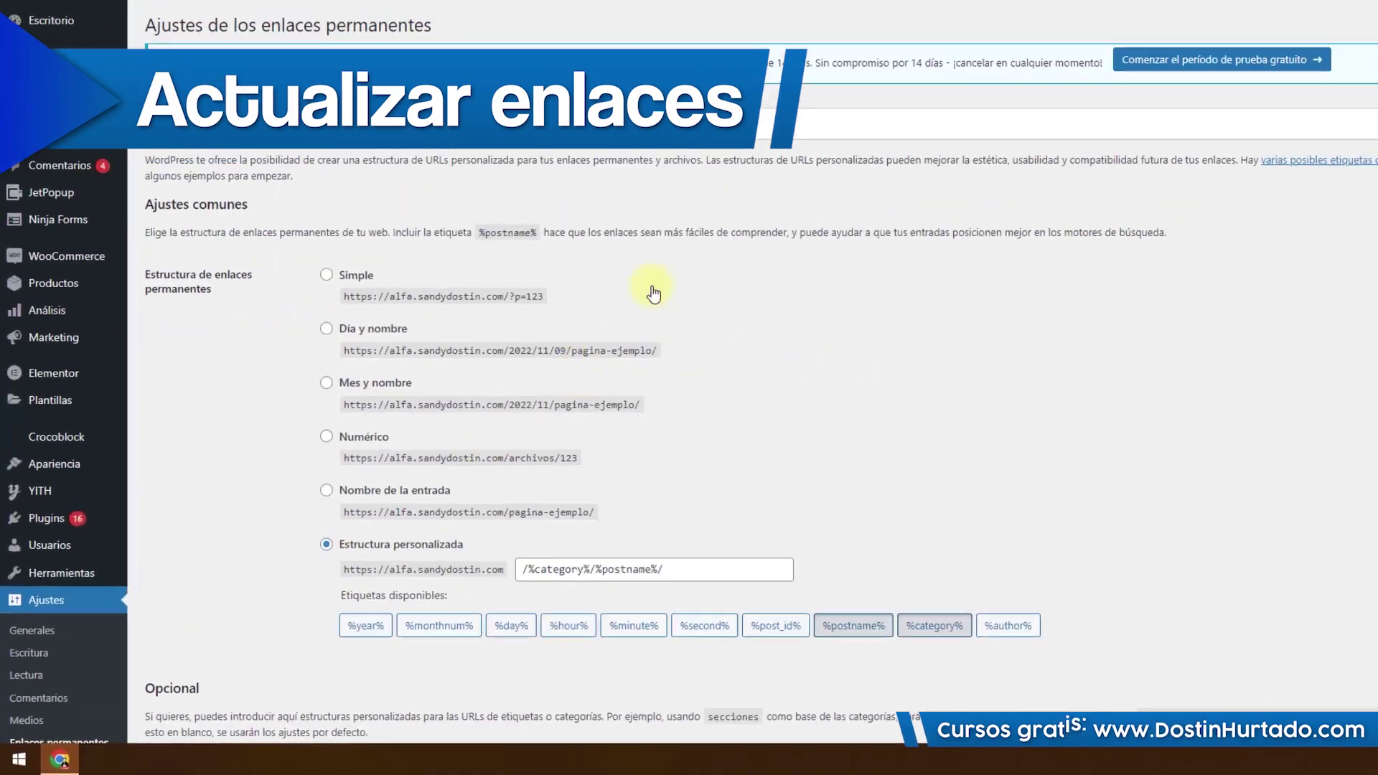
Step: Reload the alfa.sandydostin.com homepage, open the basic Excel course from the OFIMATICA courses and check its address
click(605, 13)
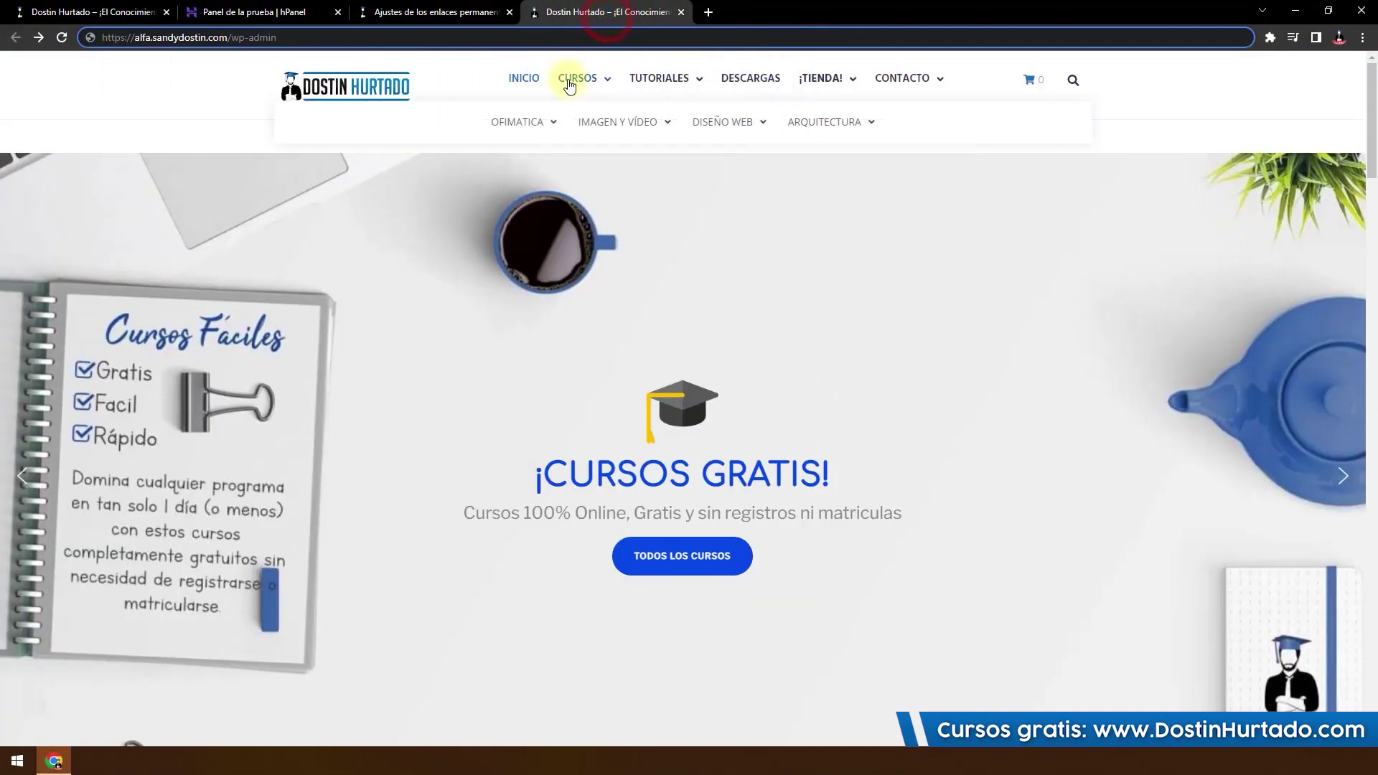
key(BackSpace)
key(Return)
mouse_move(594, 102)
mouse_move(518, 144)
click(539, 191)
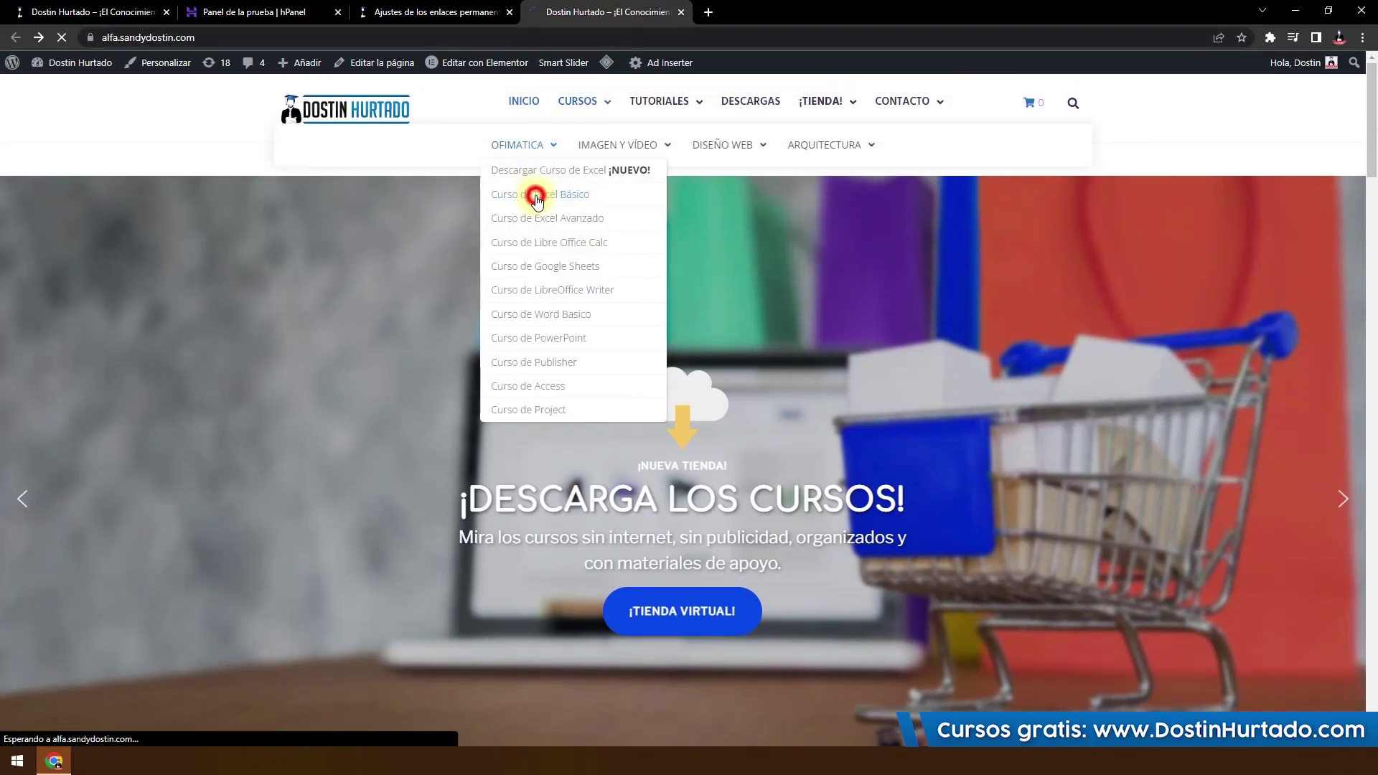
click(593, 38)
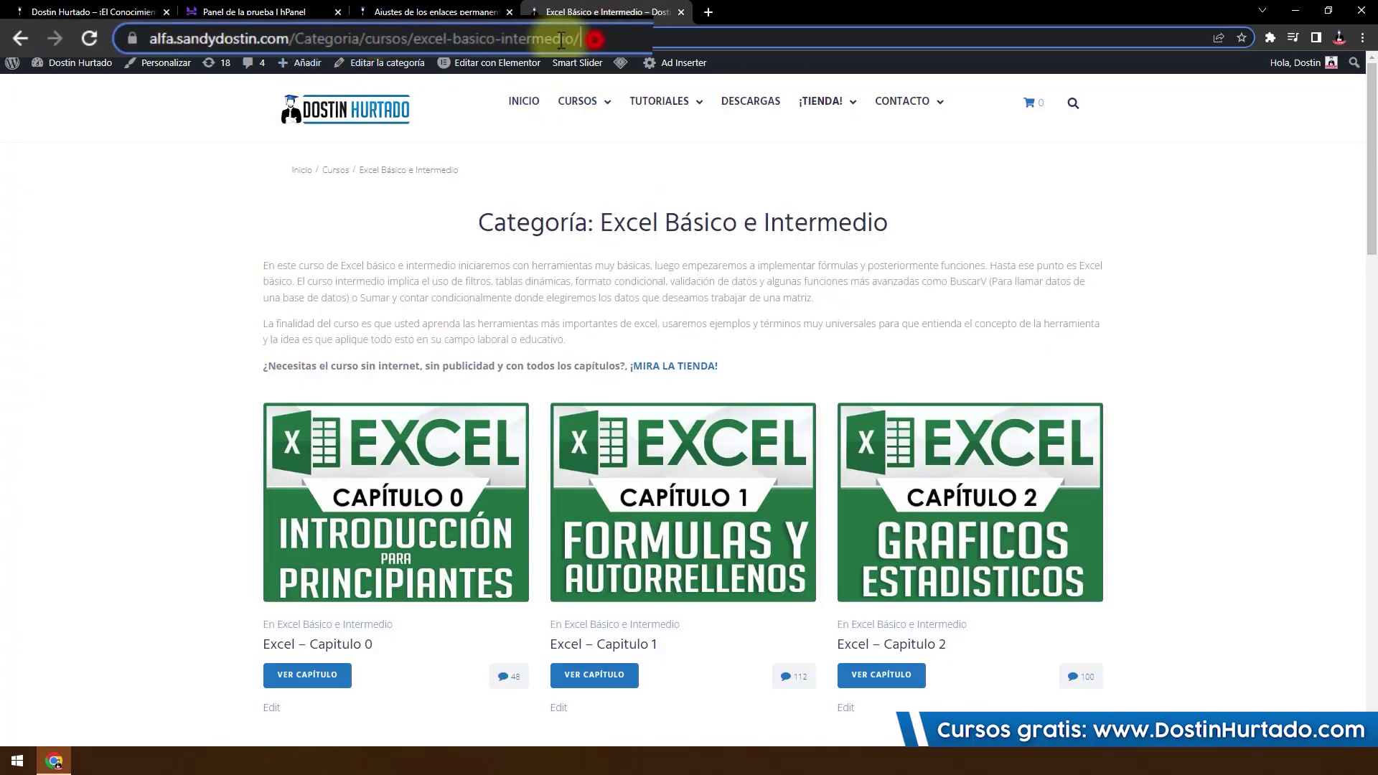
click(167, 281)
Step: Select every pending plugin on the staging site's WordPress updates page and update them all, accepting the major WooCommerce update
click(453, 14)
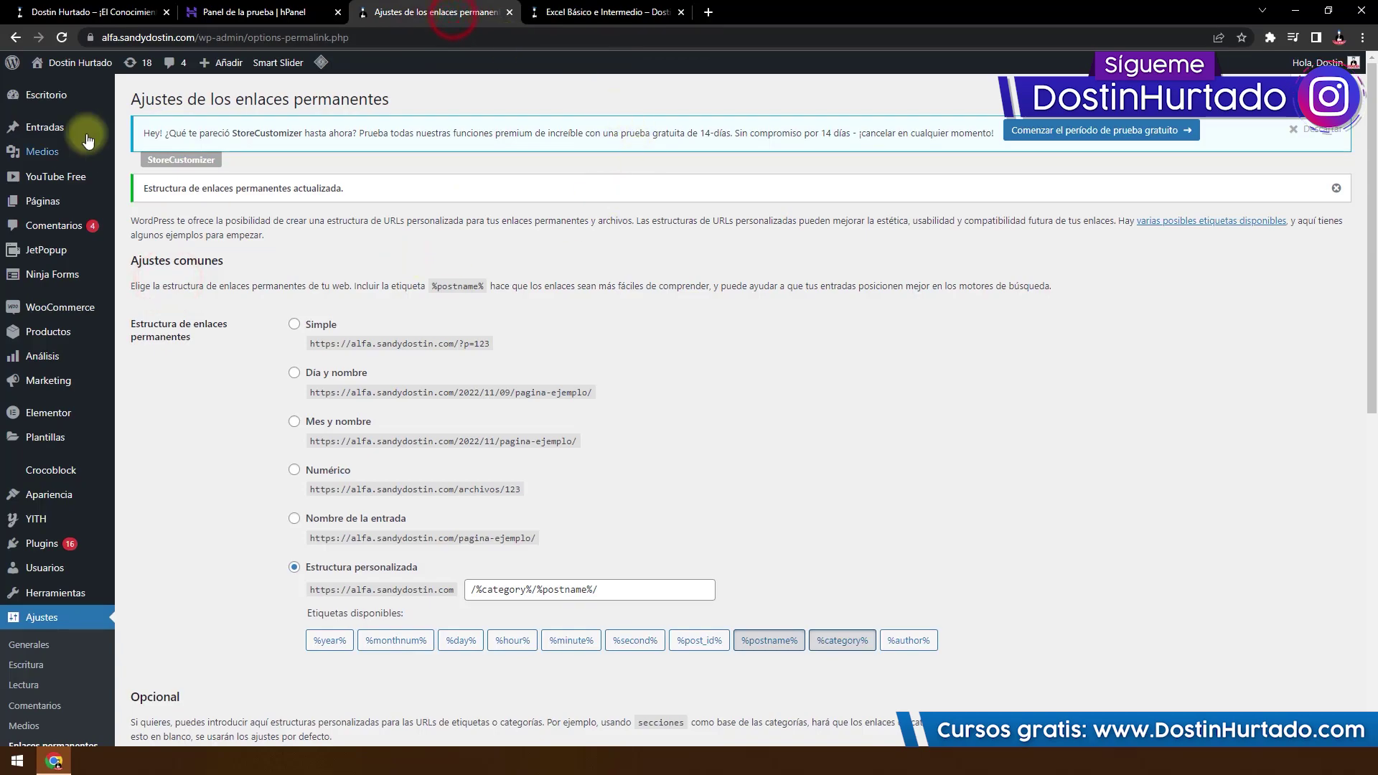
mouse_move(79, 95)
click(169, 137)
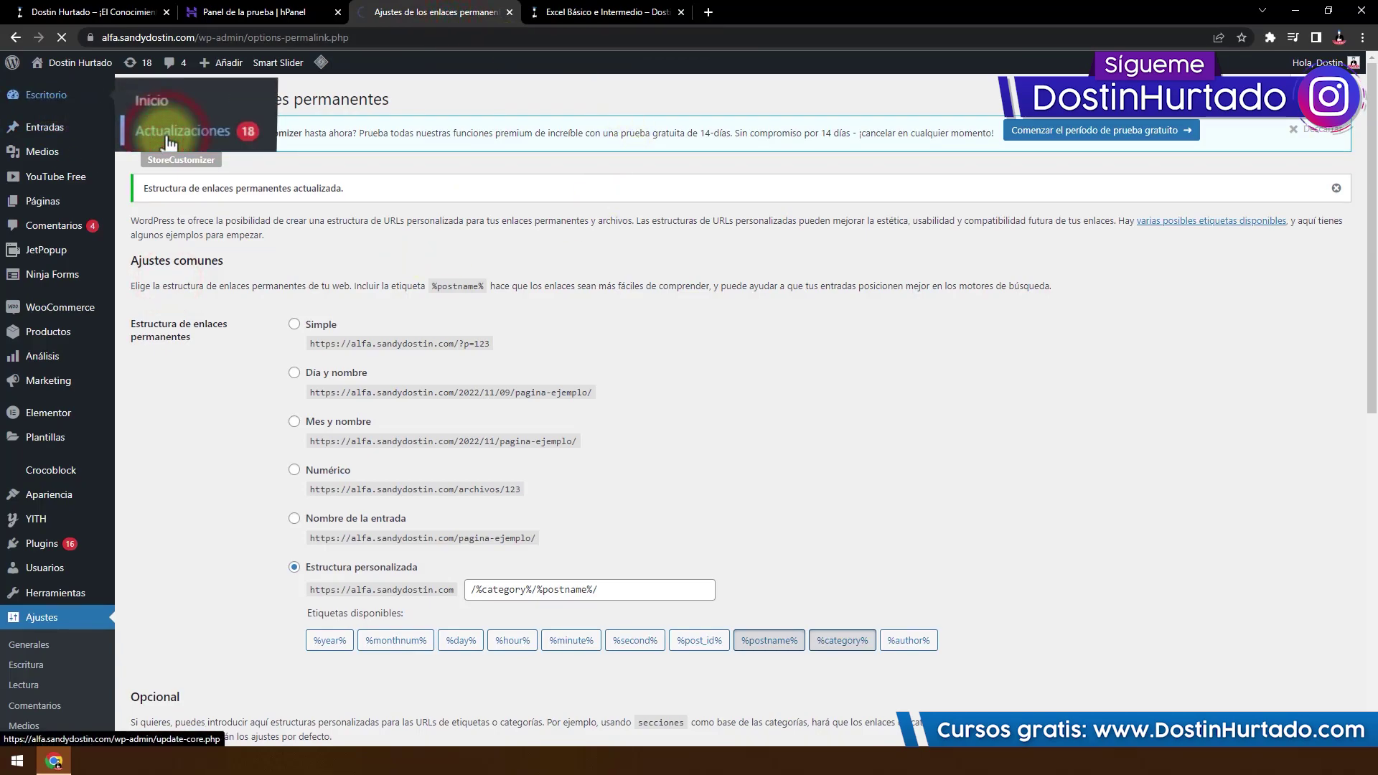
scroll(321, 445, down, 2)
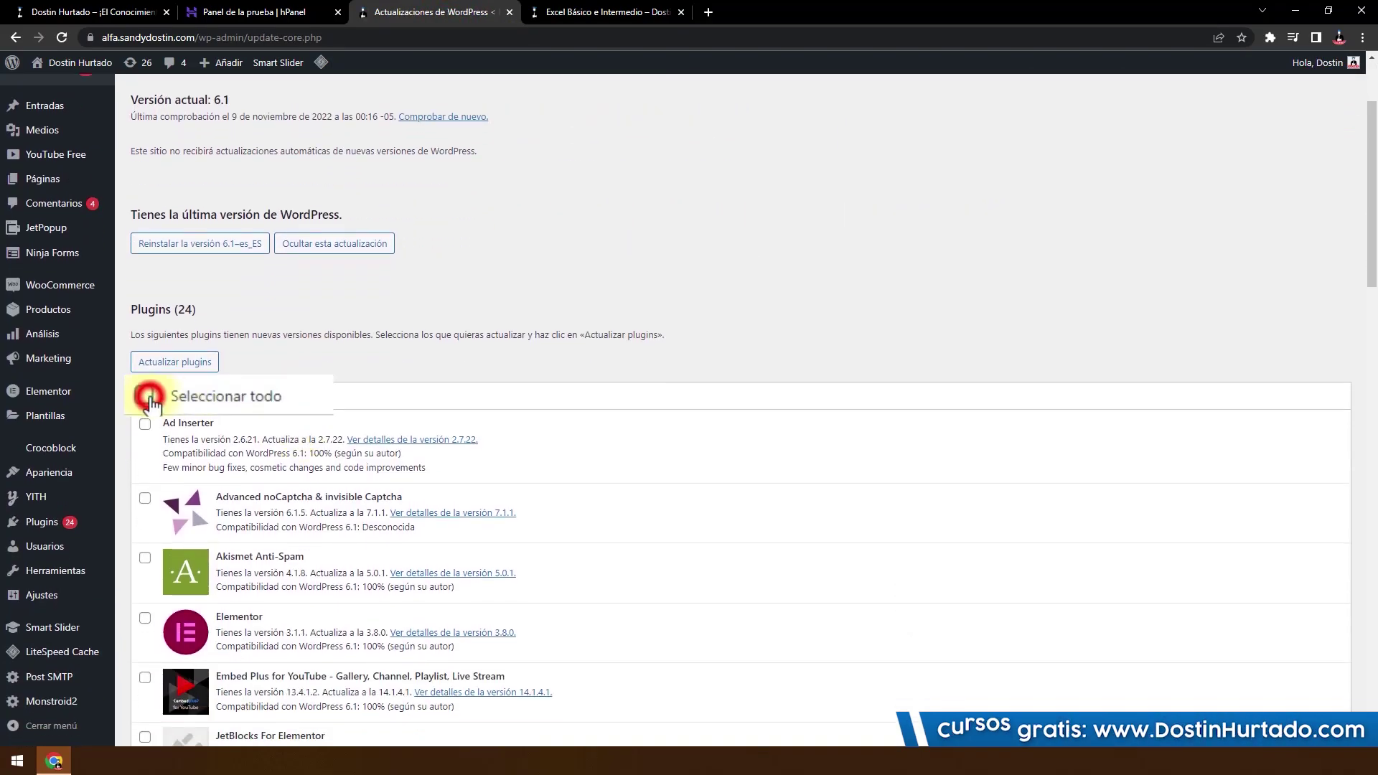
click(146, 396)
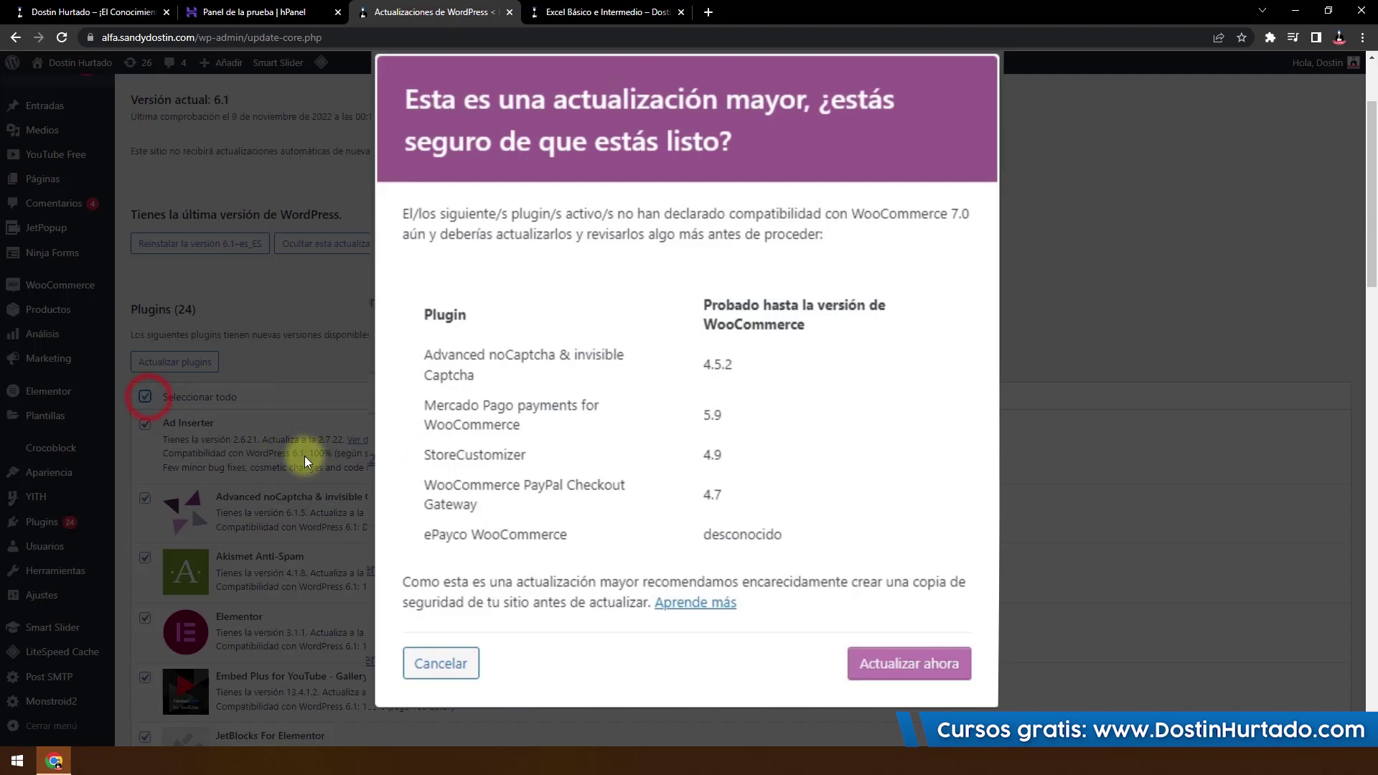
click(904, 665)
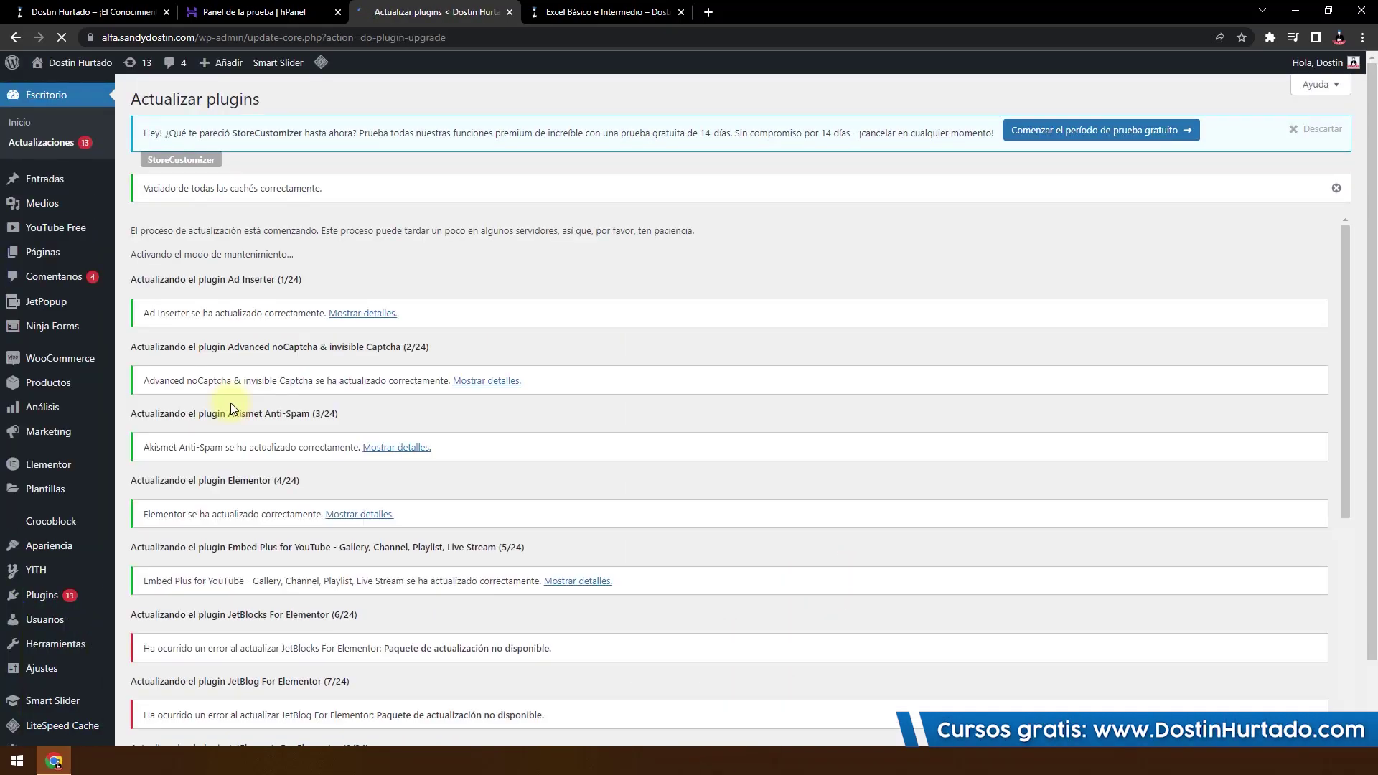
Step: Review the plugin update log from start to end and examine the entries for the Jet plugins
scroll(231, 403, down, 1)
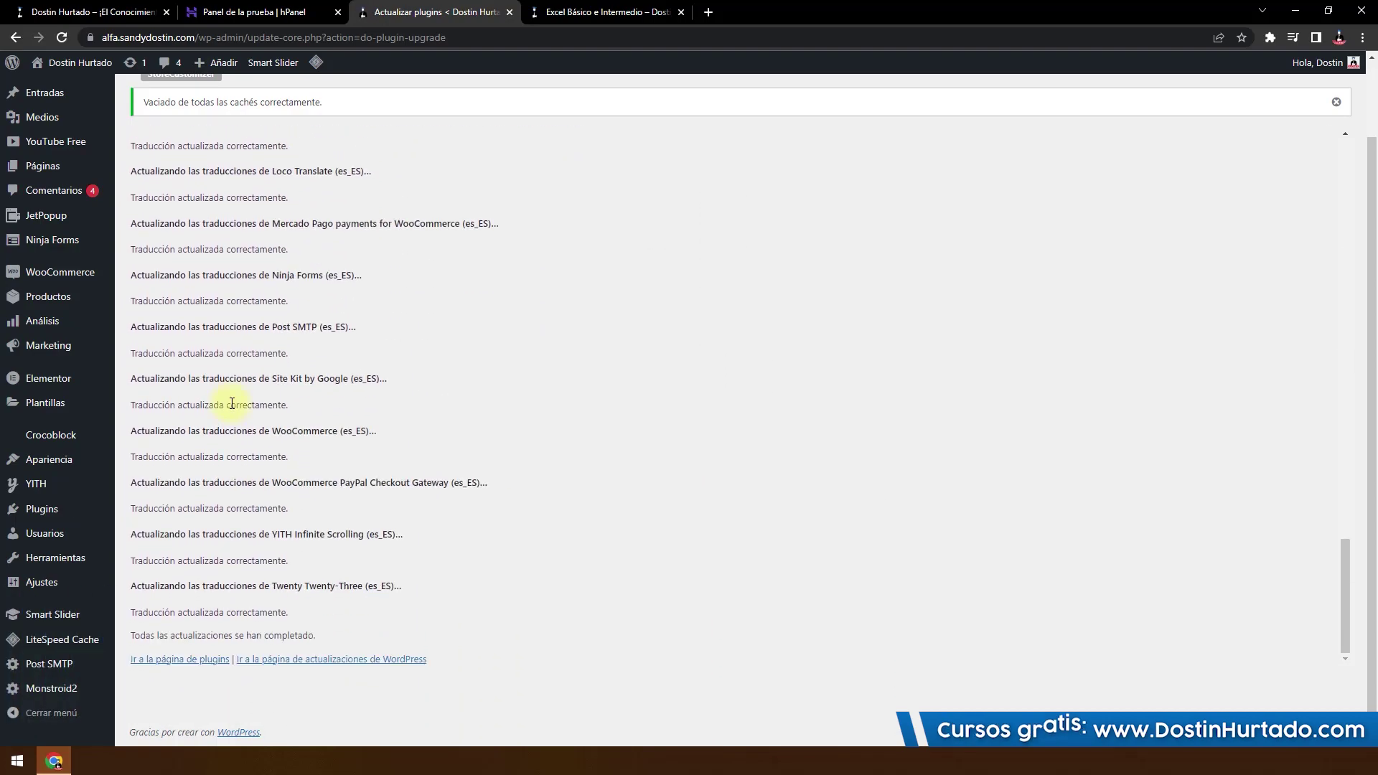
scroll(330, 438, up, 15)
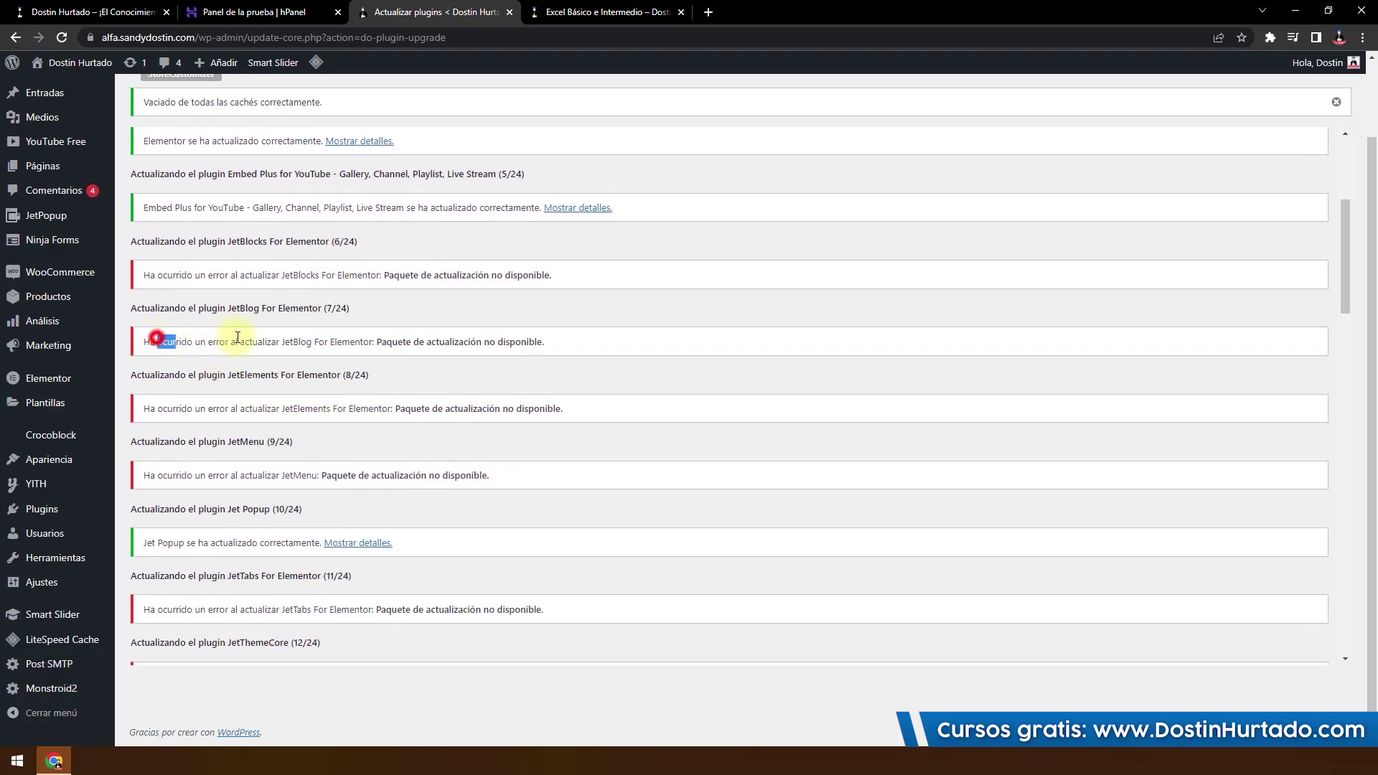
drag(238, 338, 621, 353)
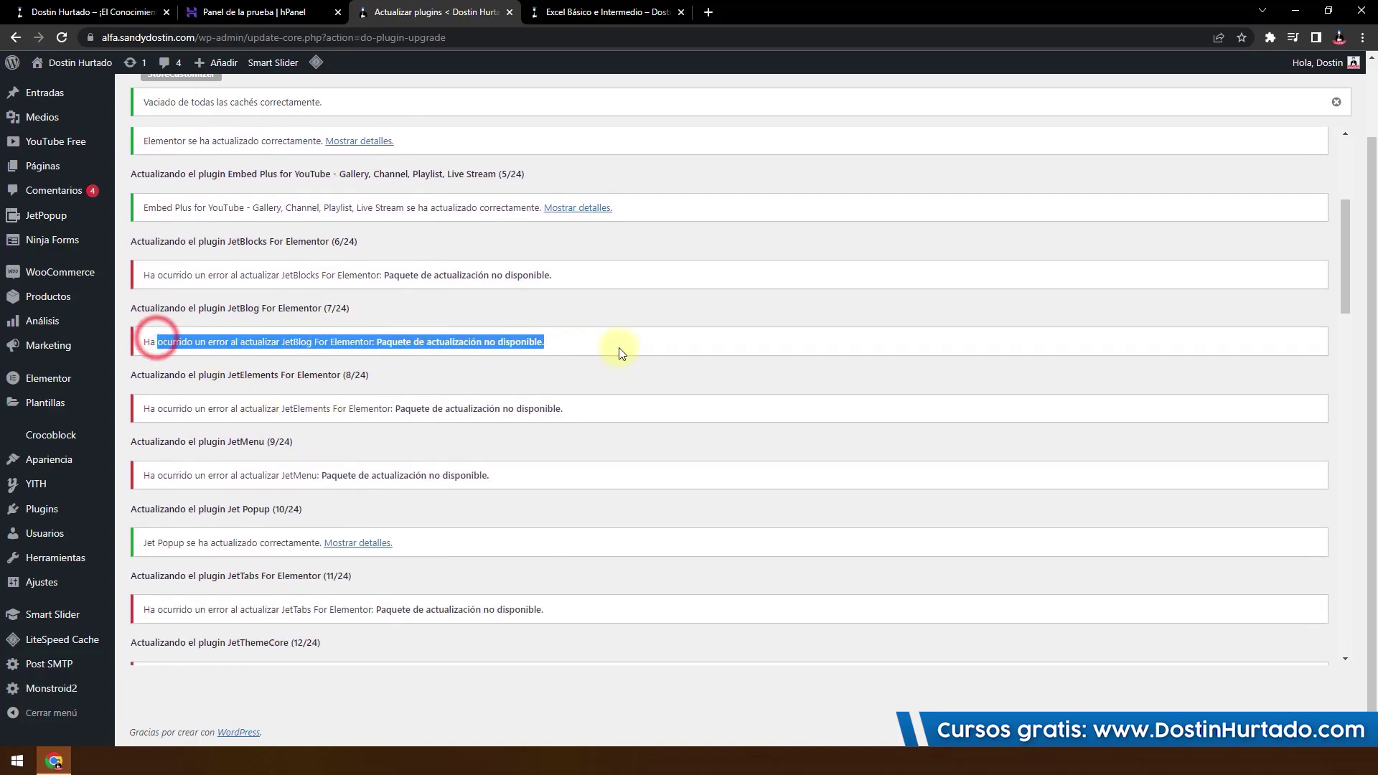
click(631, 344)
scroll(316, 381, up, 6)
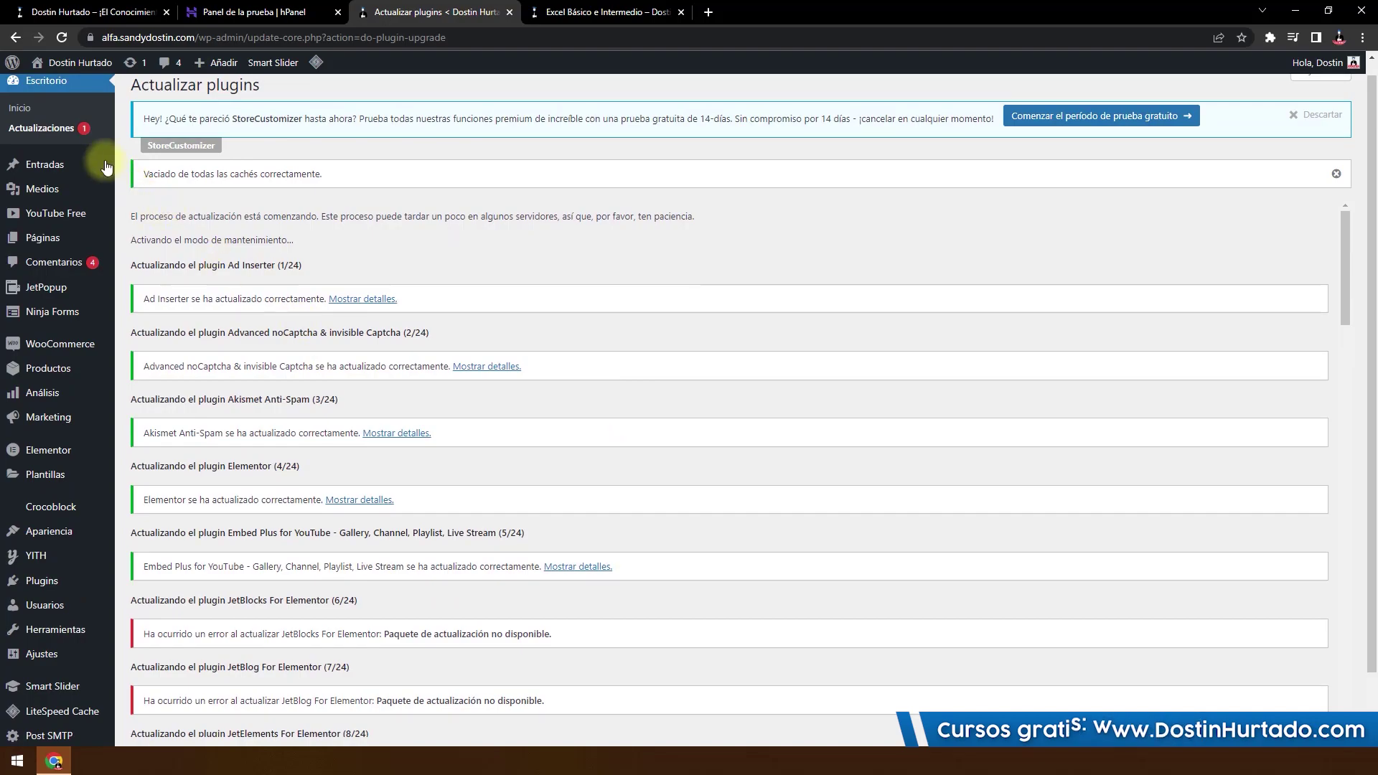
Step: Reopen the WordPress updates page, dismiss the New Update notice and review the plugins still pending
click(84, 133)
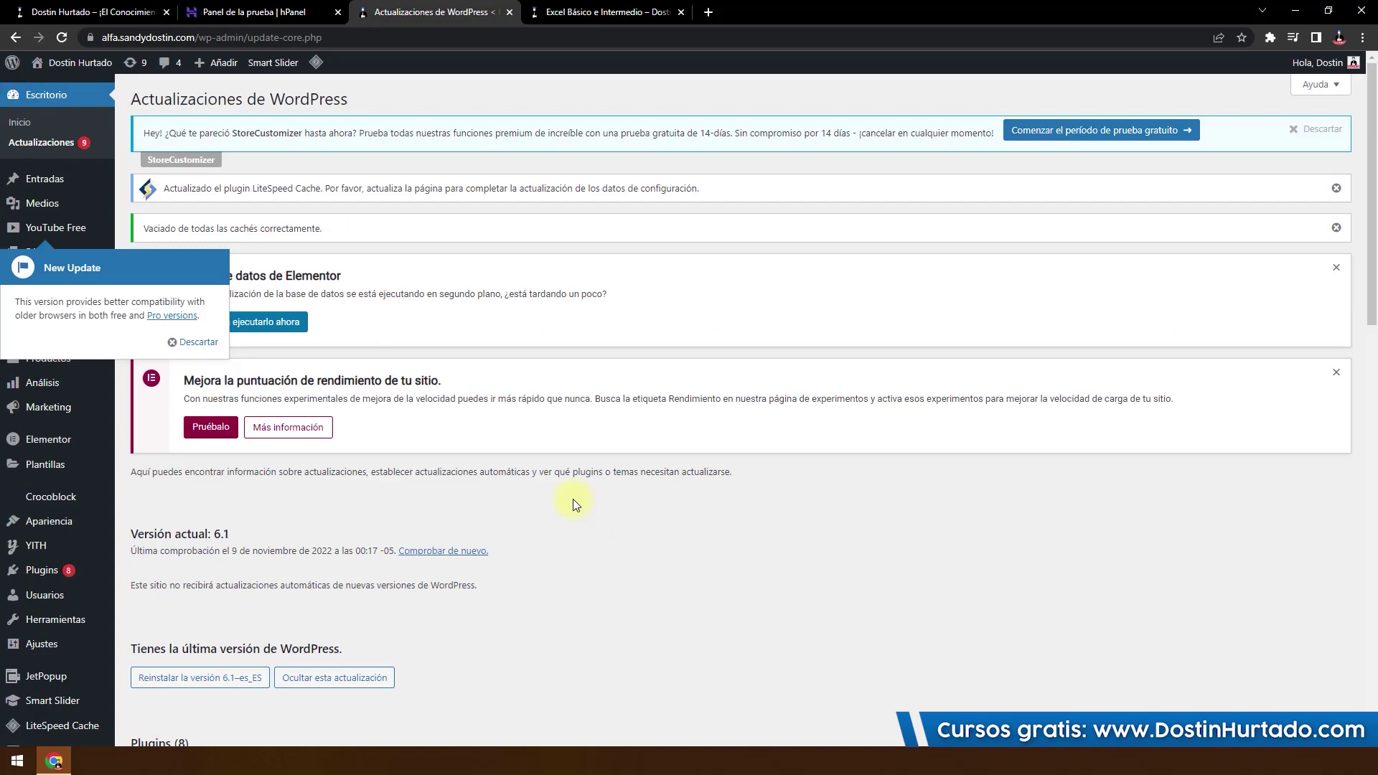
click(199, 343)
scroll(459, 516, down, 11)
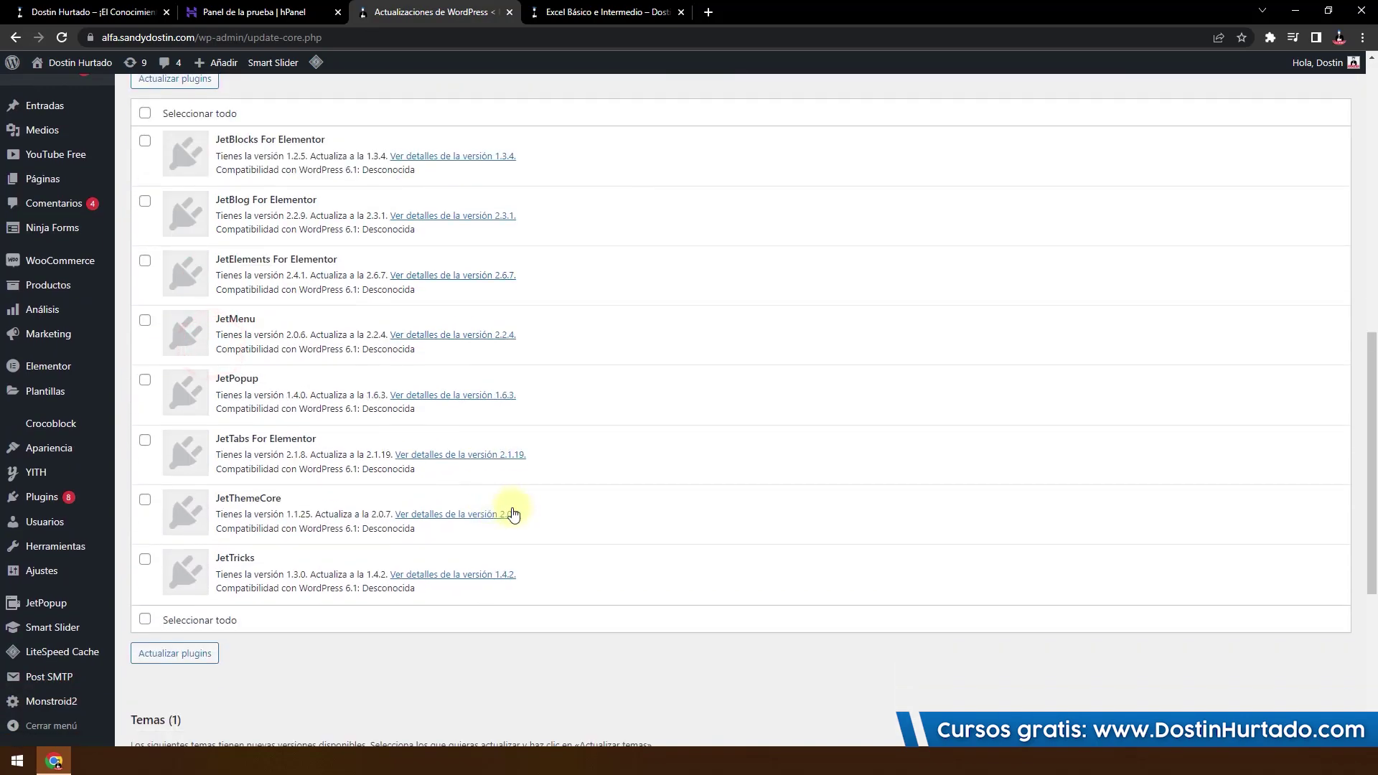
scroll(351, 503, up, 3)
scroll(324, 610, down, 2)
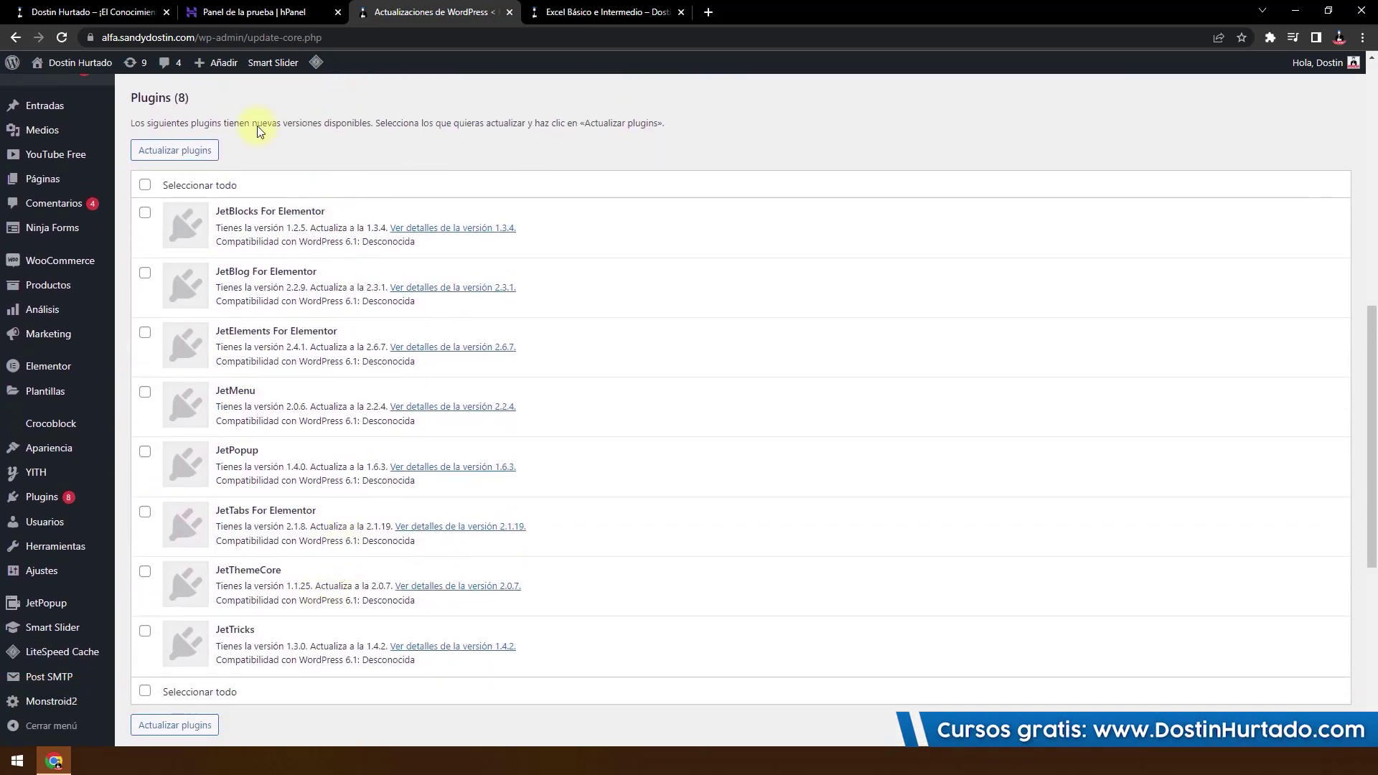
Step: Open the staging site's homepage in a separate browser tab and check how it loads
mouse_move(141, 79)
middle_click(86, 103)
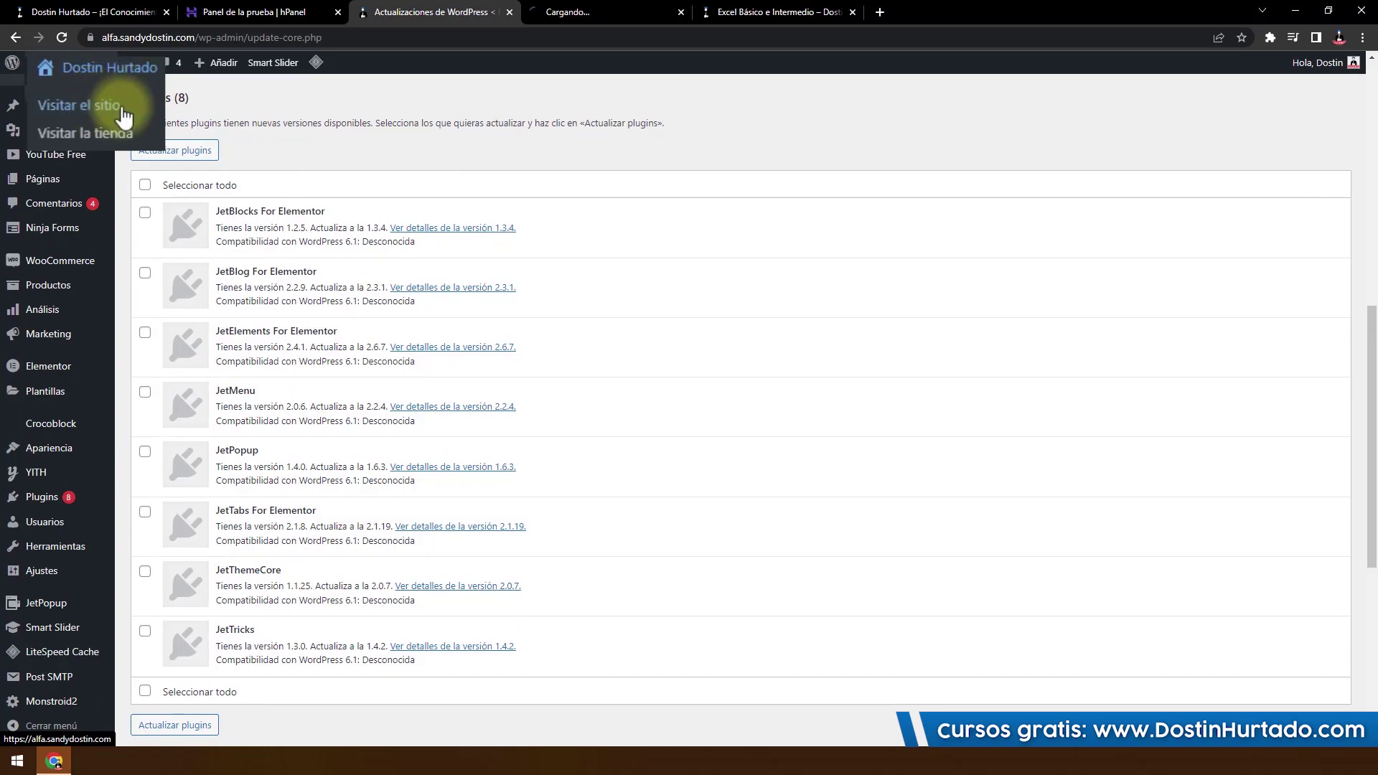
click(635, 10)
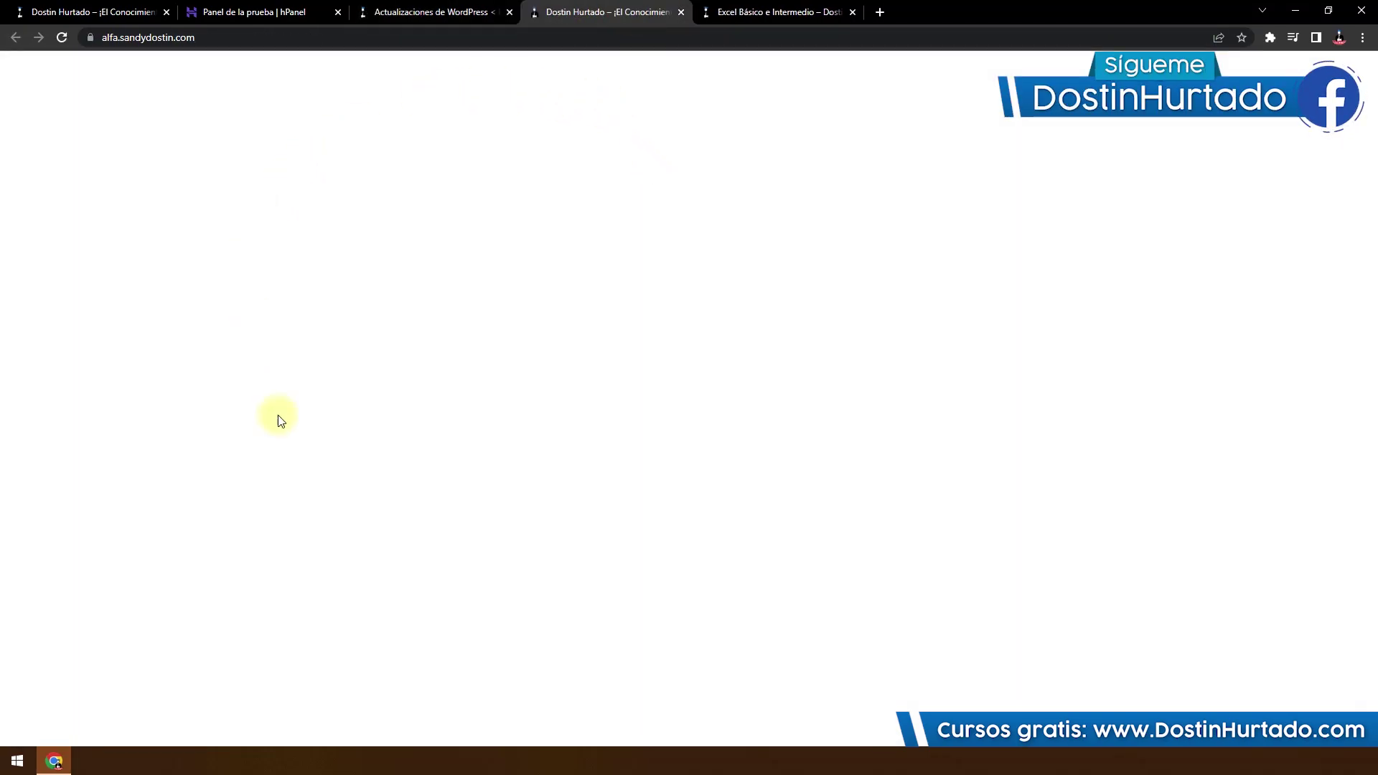
Step: Purge all LiteSpeed caches from the WordPress administration, clear the staging cache in hPanel and check the staging homepage
click(413, 29)
mouse_move(316, 62)
click(350, 183)
click(267, 10)
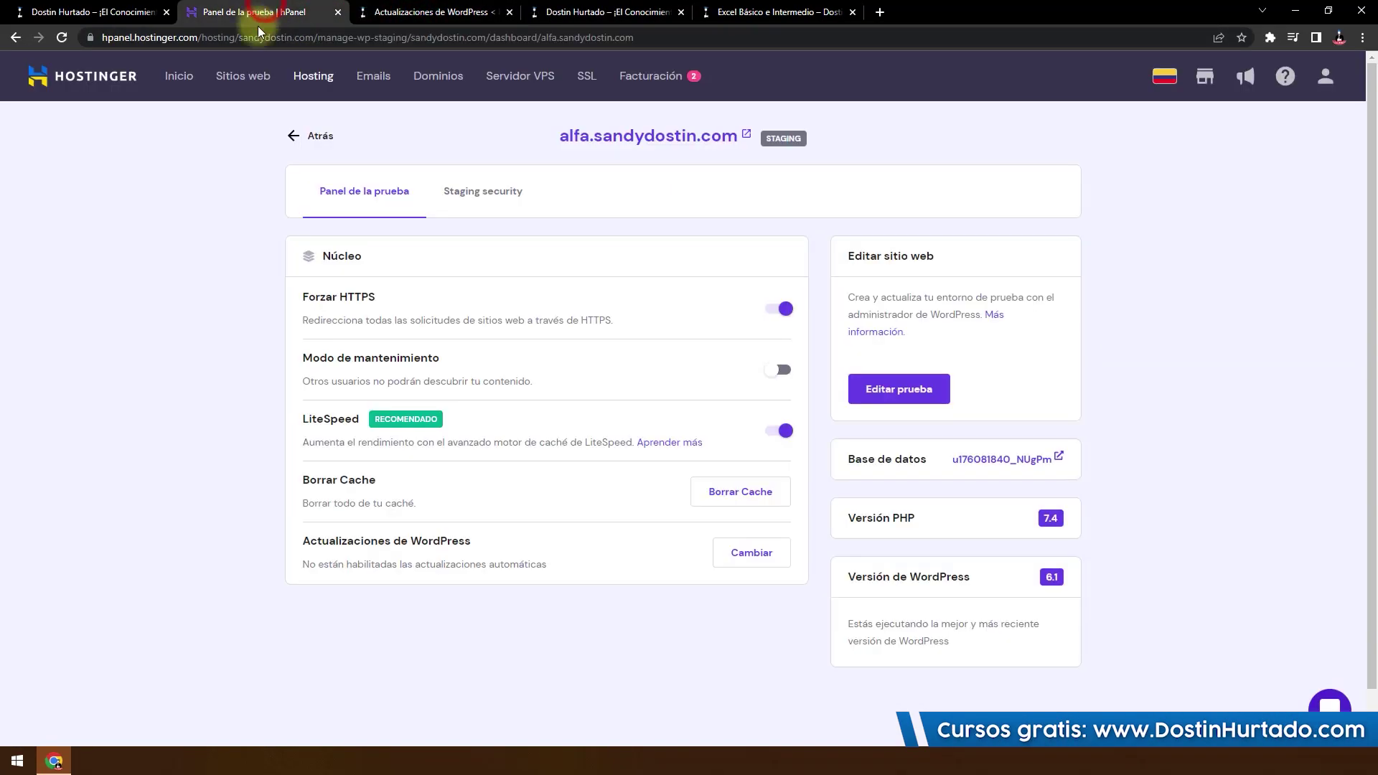
click(738, 495)
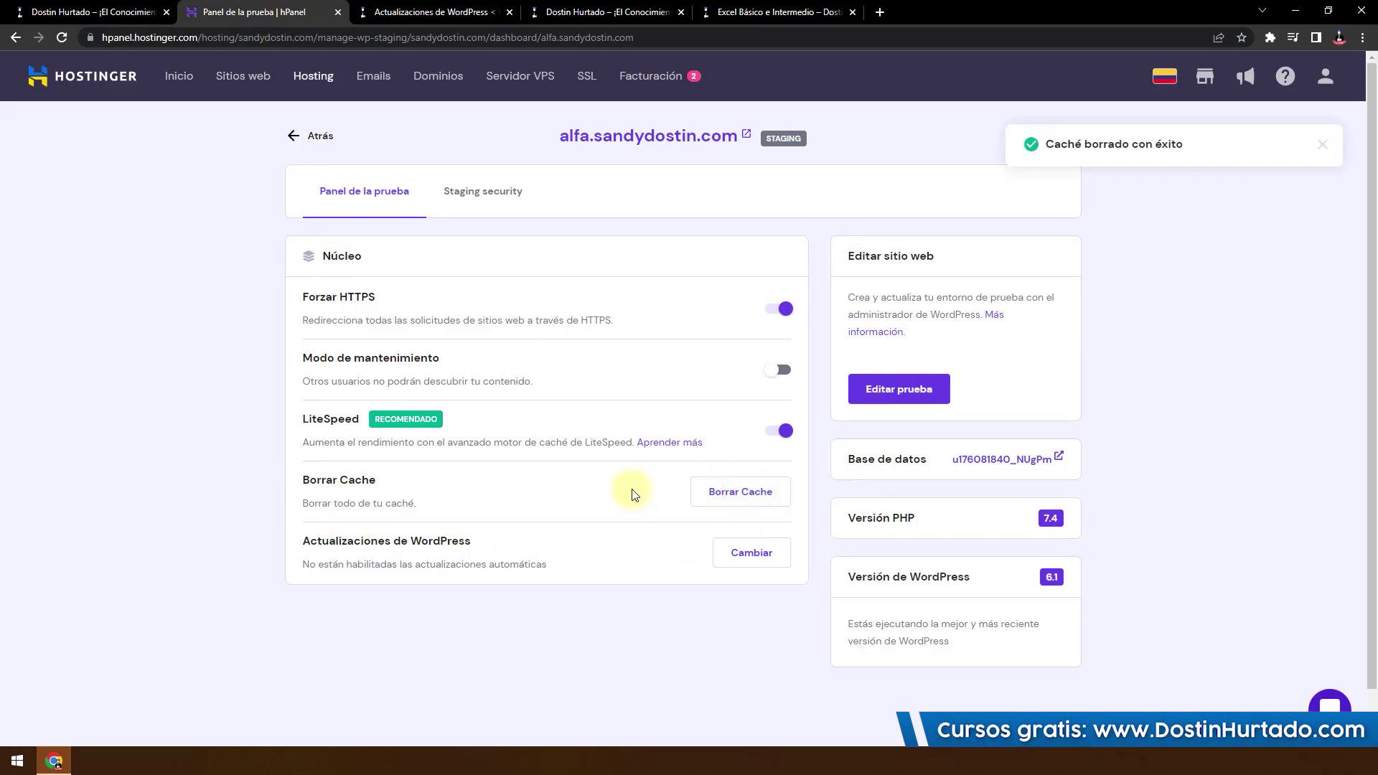
click(625, 15)
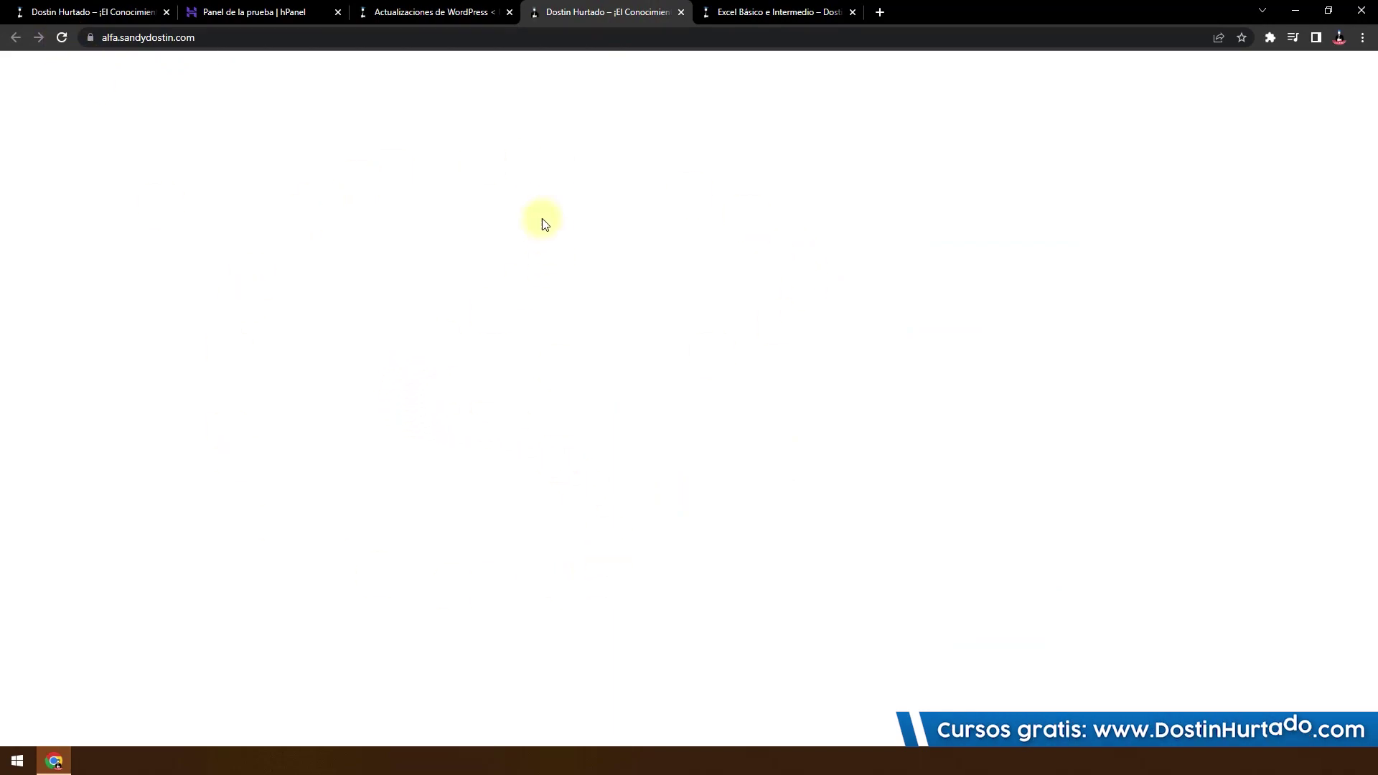
Step: Examine the Jet plugins still pending on the WordPress updates page and mark all of them
click(428, 8)
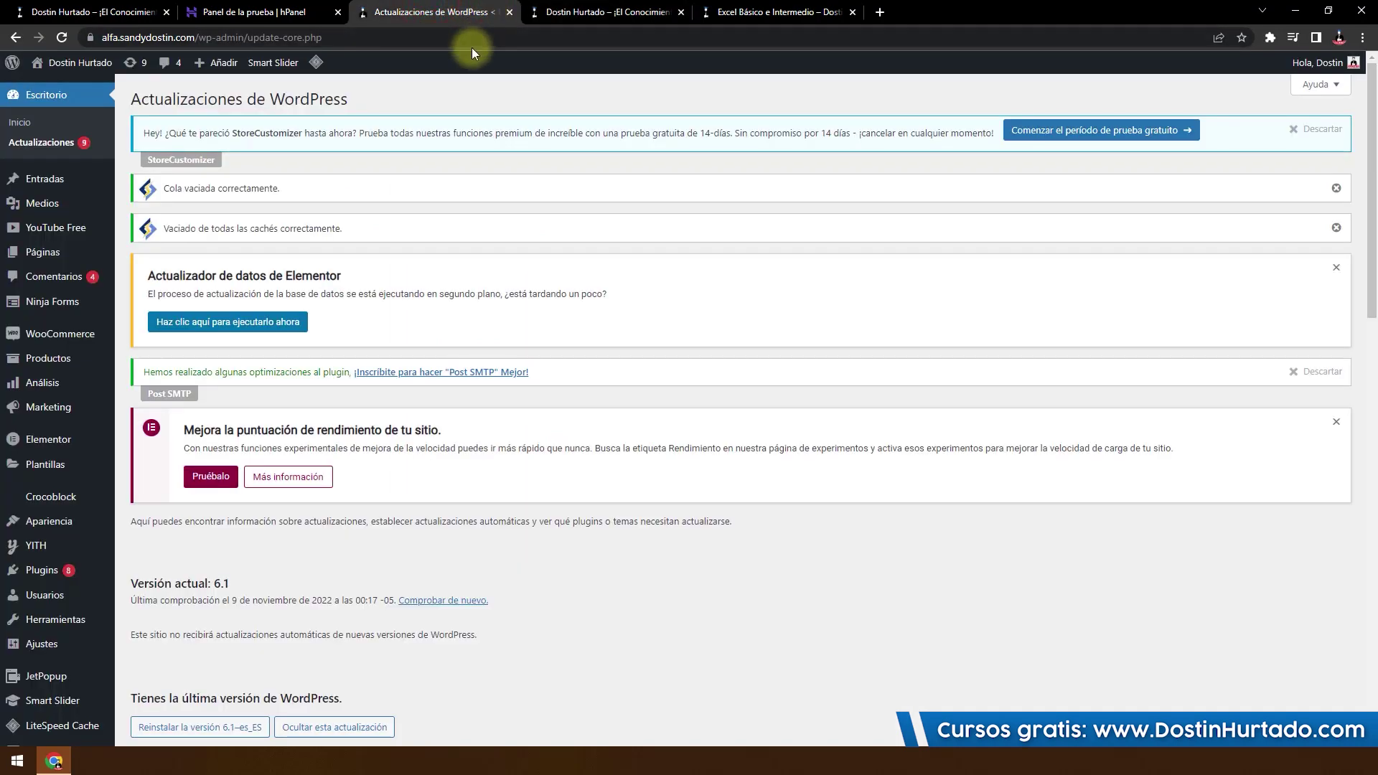
scroll(483, 153, down, 10)
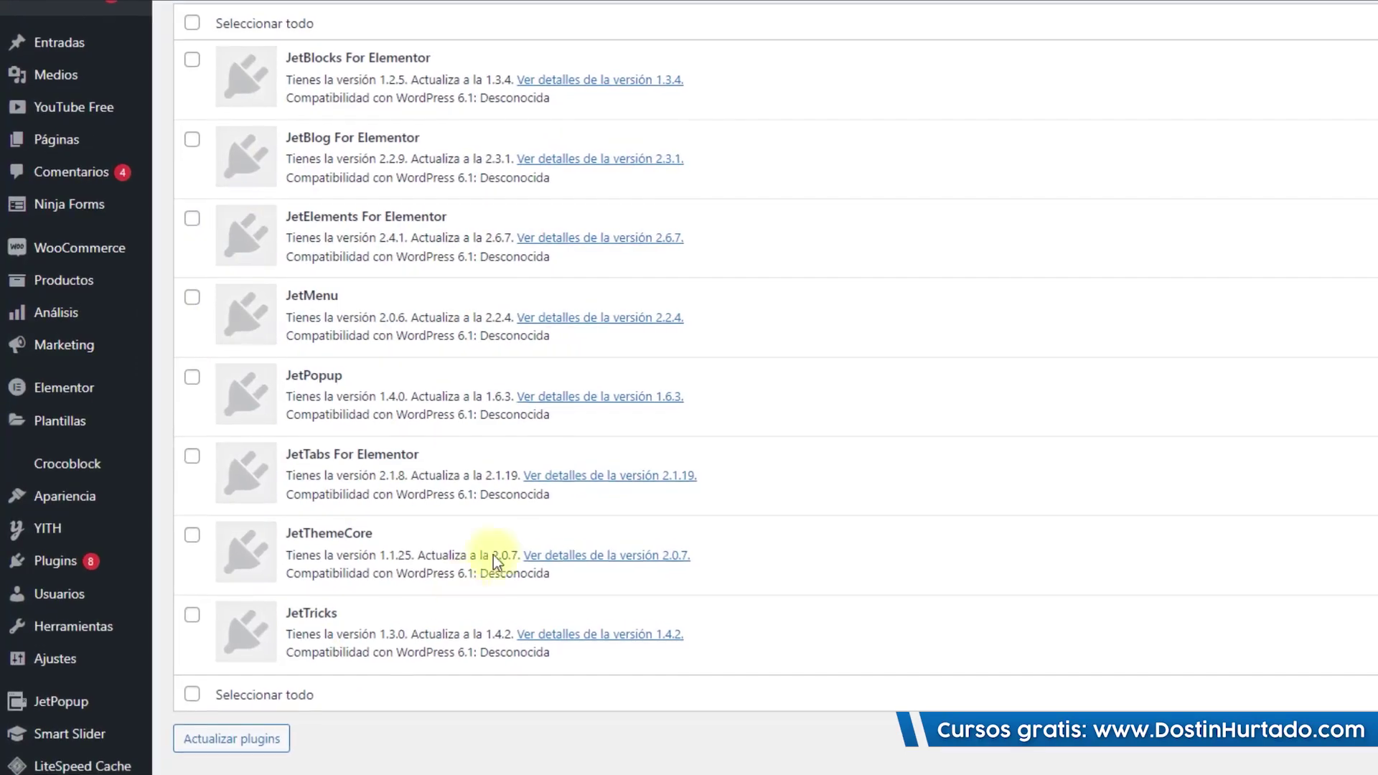
scroll(587, 585, up, 3)
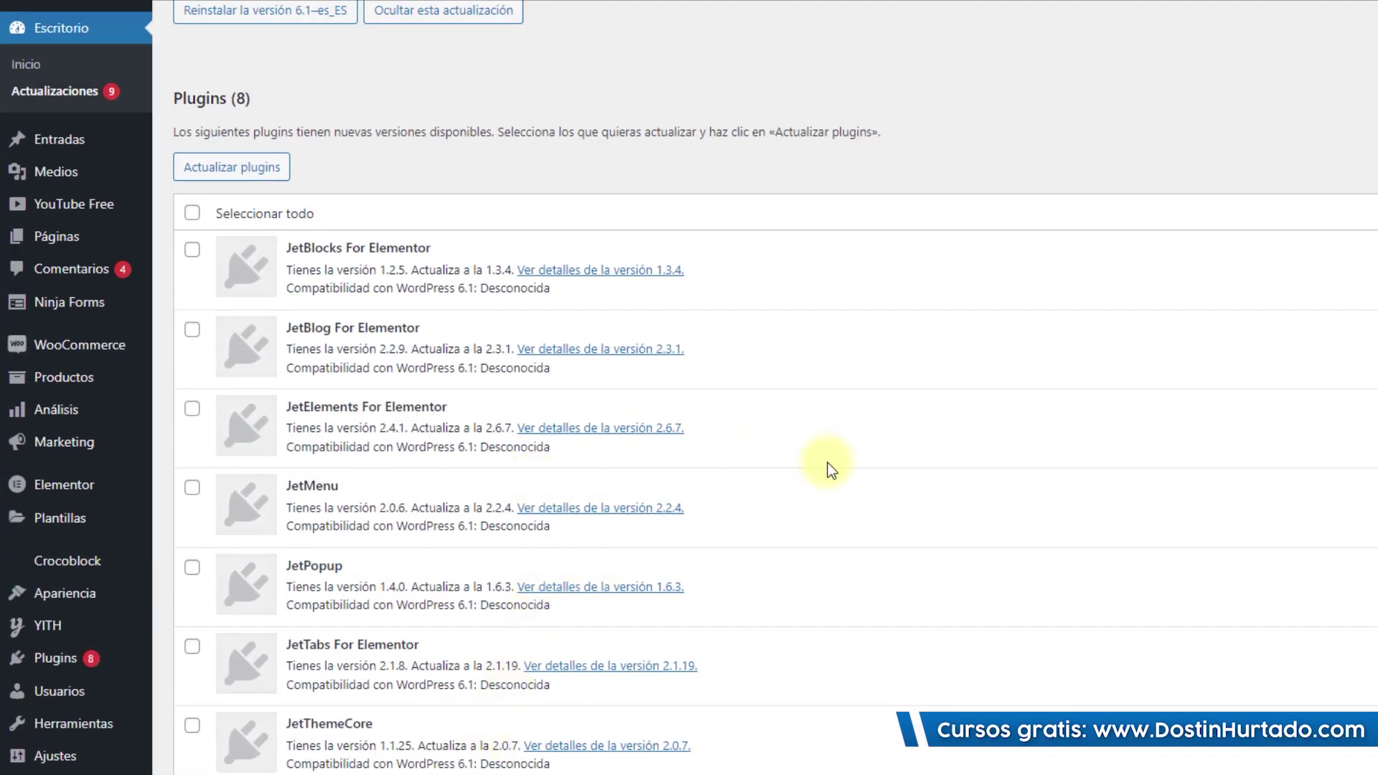
click(192, 217)
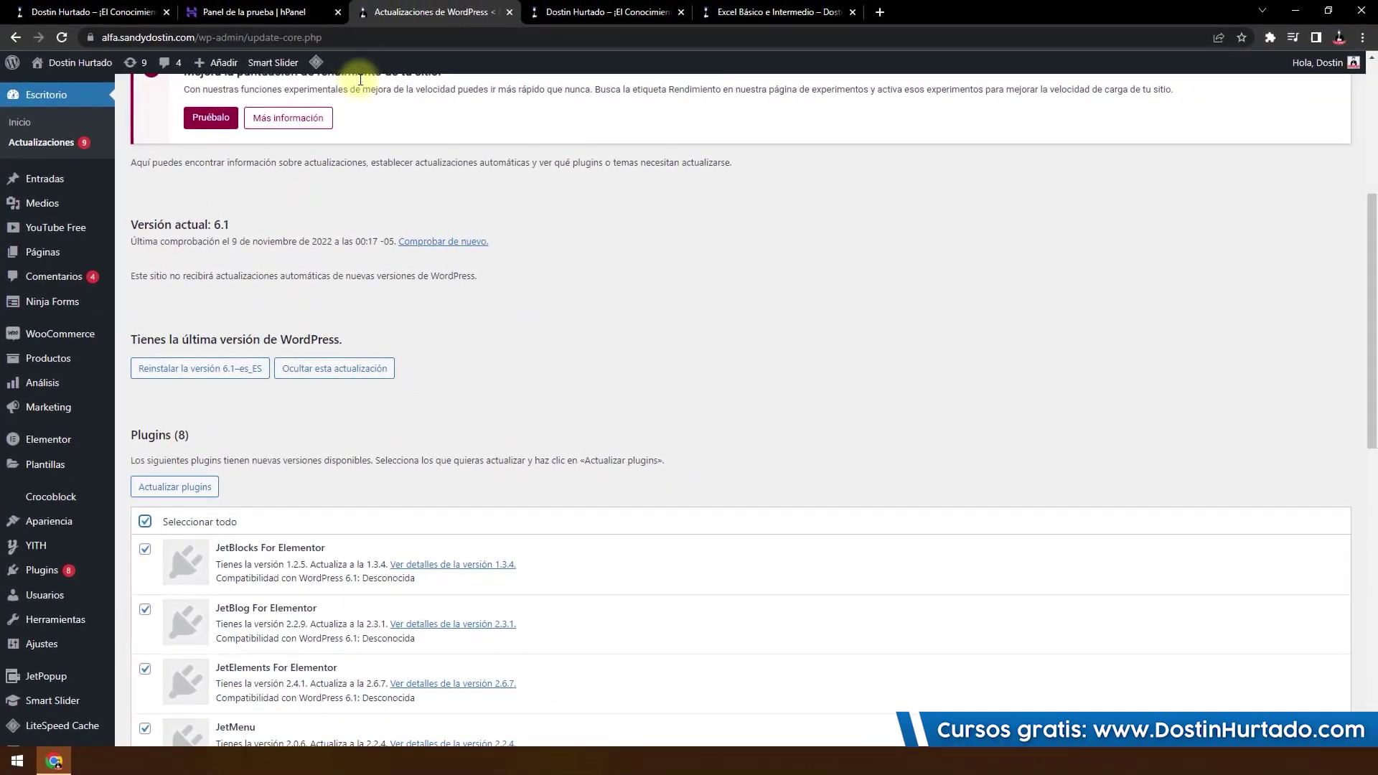
scroll(510, 403, up, 2)
click(341, 37)
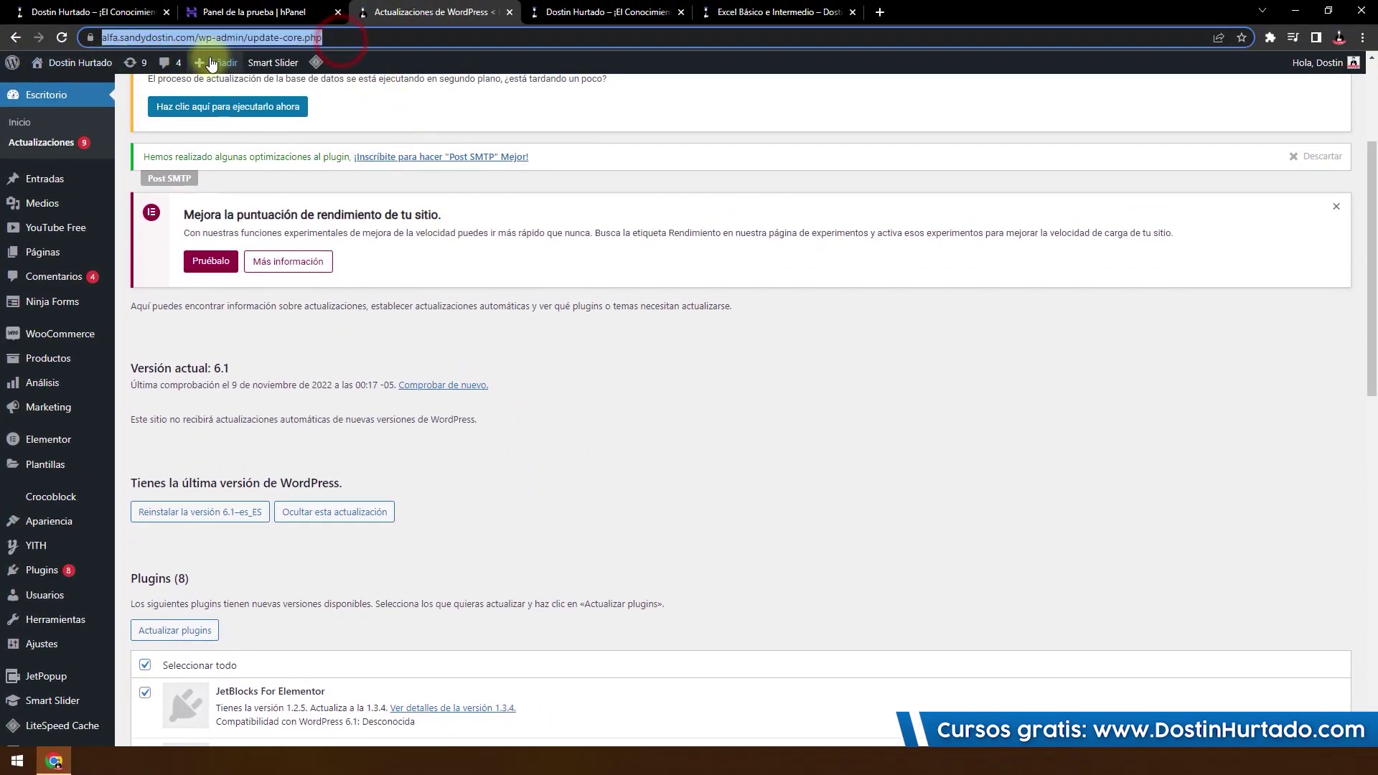
Step: Open the Staging security section of alfa.sandydostin.com in hPanel and show more installed plugins per page
click(267, 21)
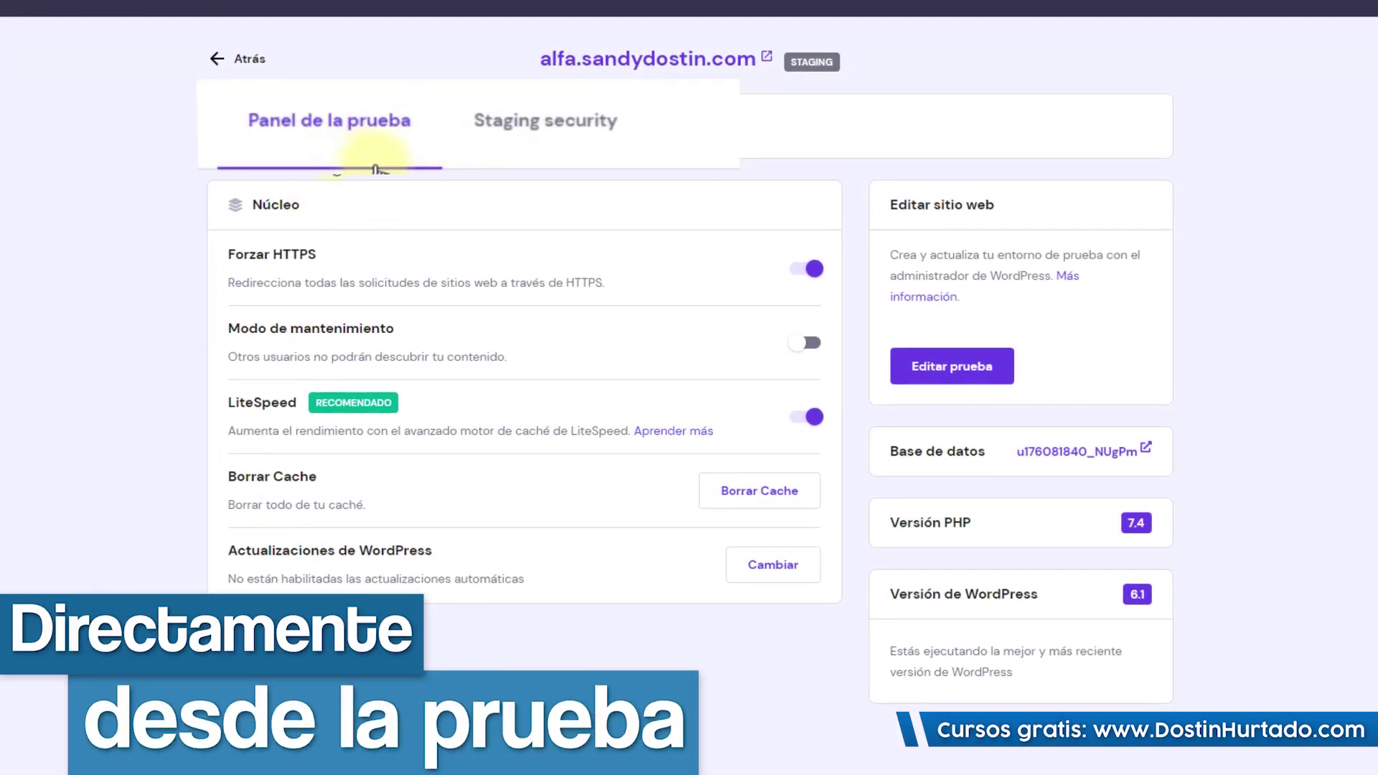
click(561, 122)
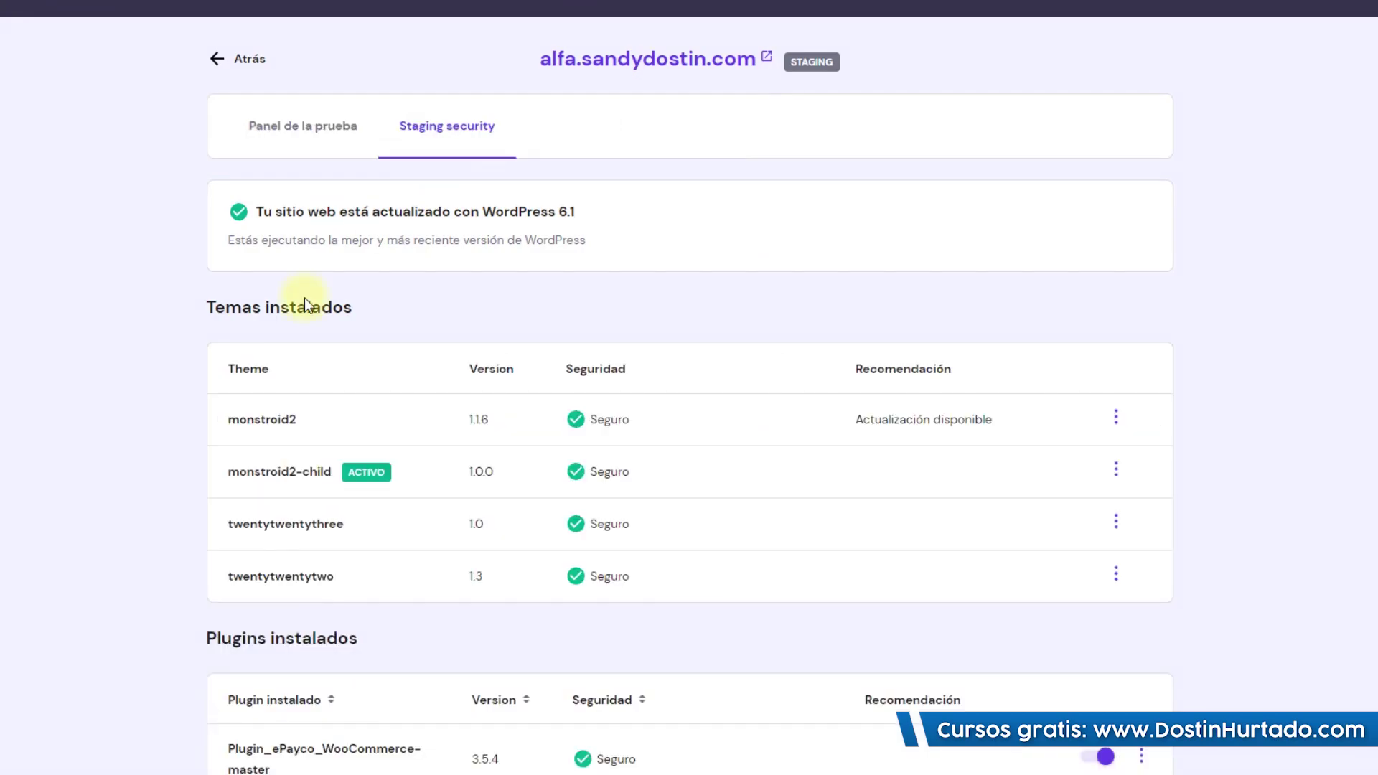
scroll(169, 448, down, 10)
scroll(983, 551, up, 4)
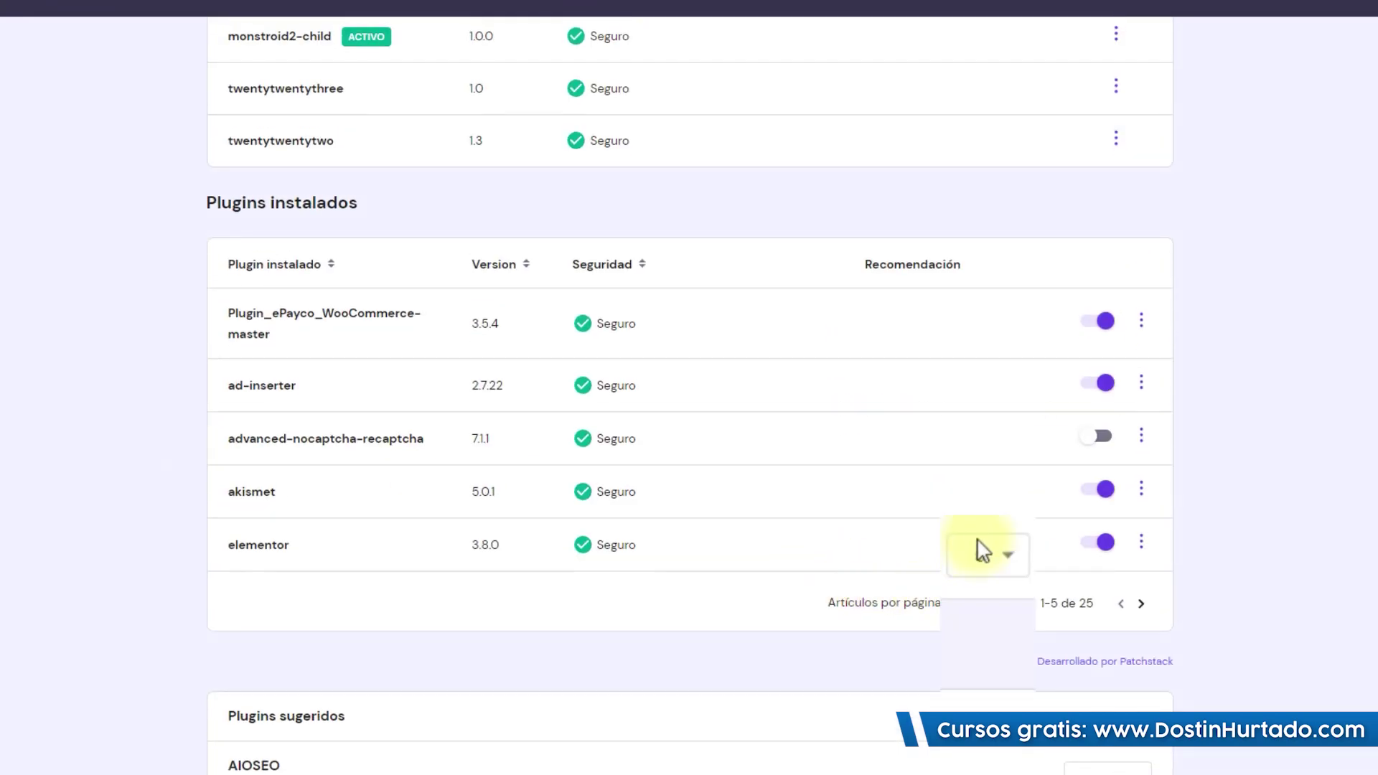
click(977, 682)
scroll(218, 558, down, 4)
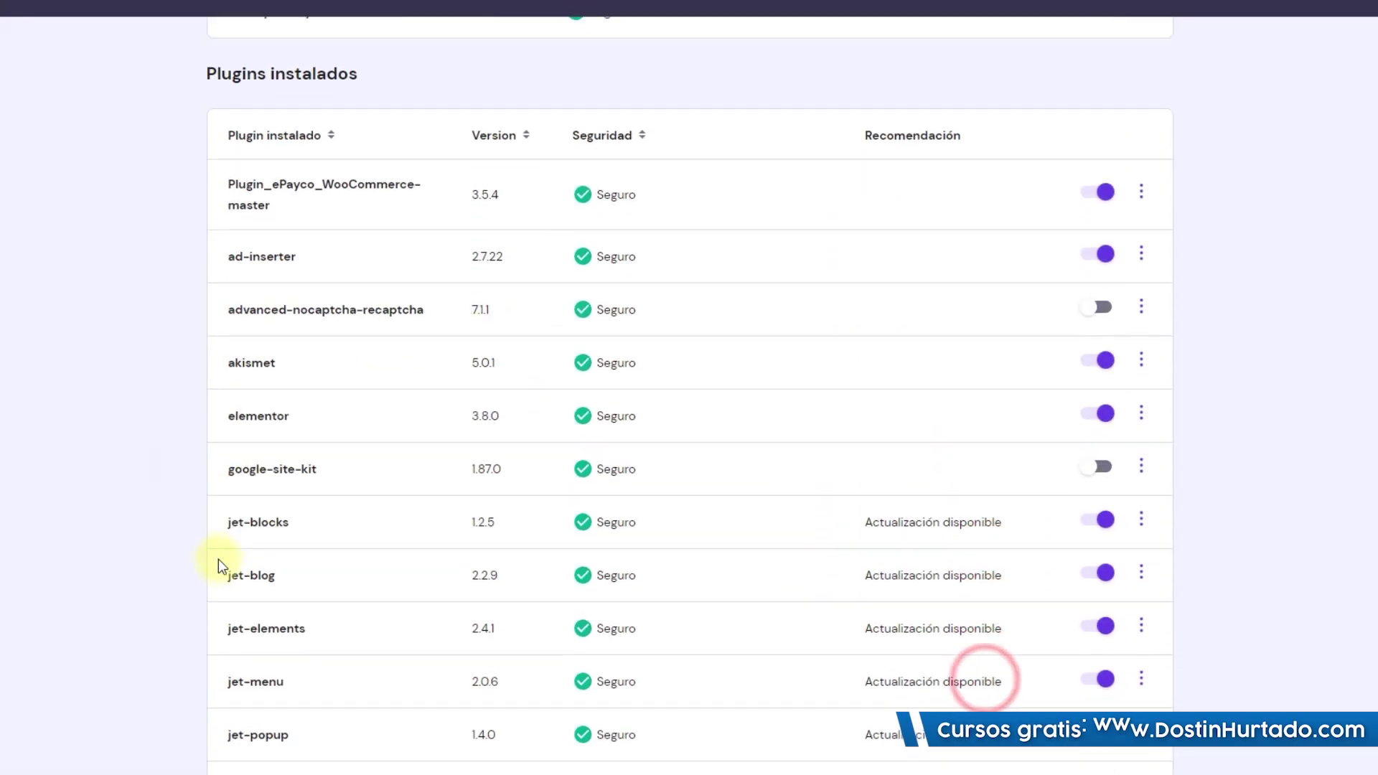
scroll(121, 548, down, 3)
scroll(123, 553, up, 2)
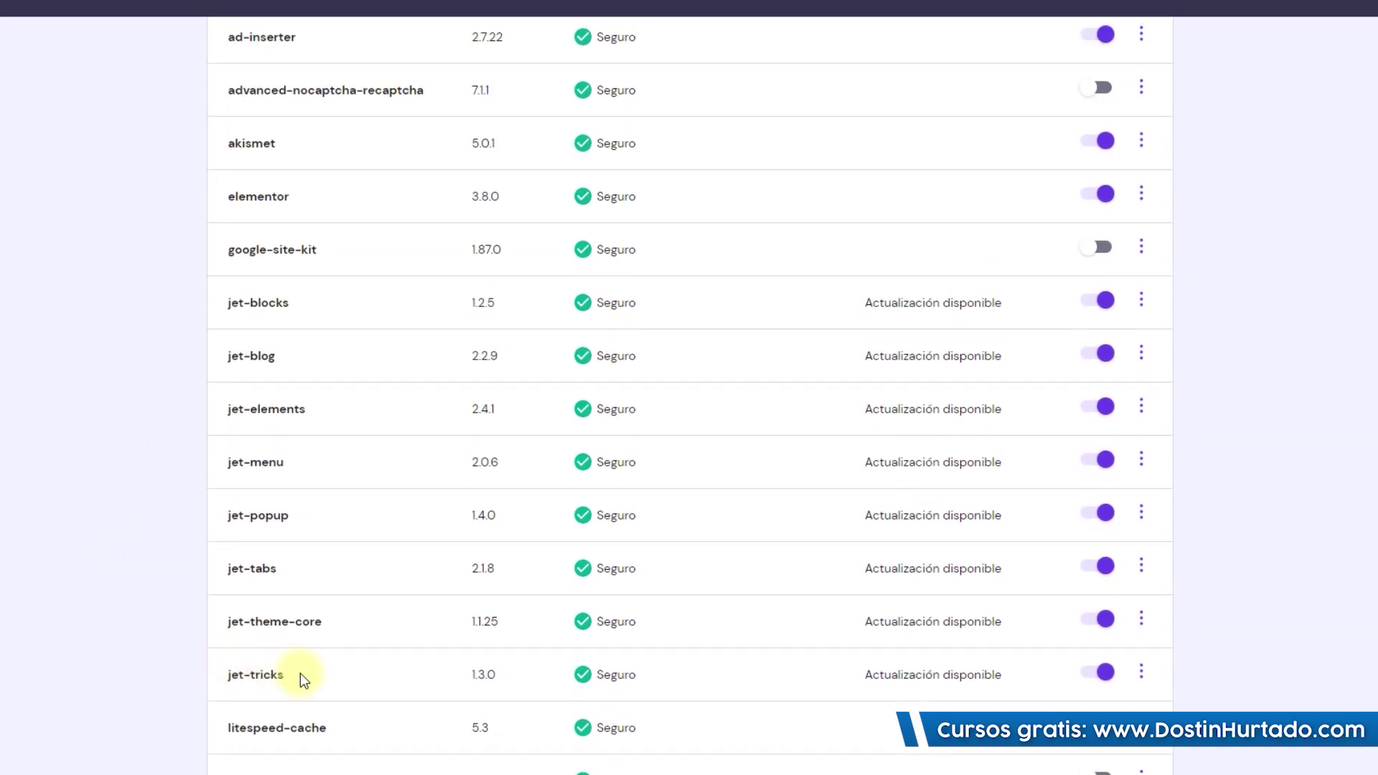
Step: Deactivate the jet-blocks, jet-blog, jet-elements, jet-menu, jet-popup, jet-tabs, jet-theme-core and jet-tricks plugins
drag(260, 593, 132, 355)
click(1098, 300)
click(1106, 351)
click(1104, 407)
click(1104, 460)
click(1104, 512)
click(1104, 566)
click(1104, 619)
click(1106, 673)
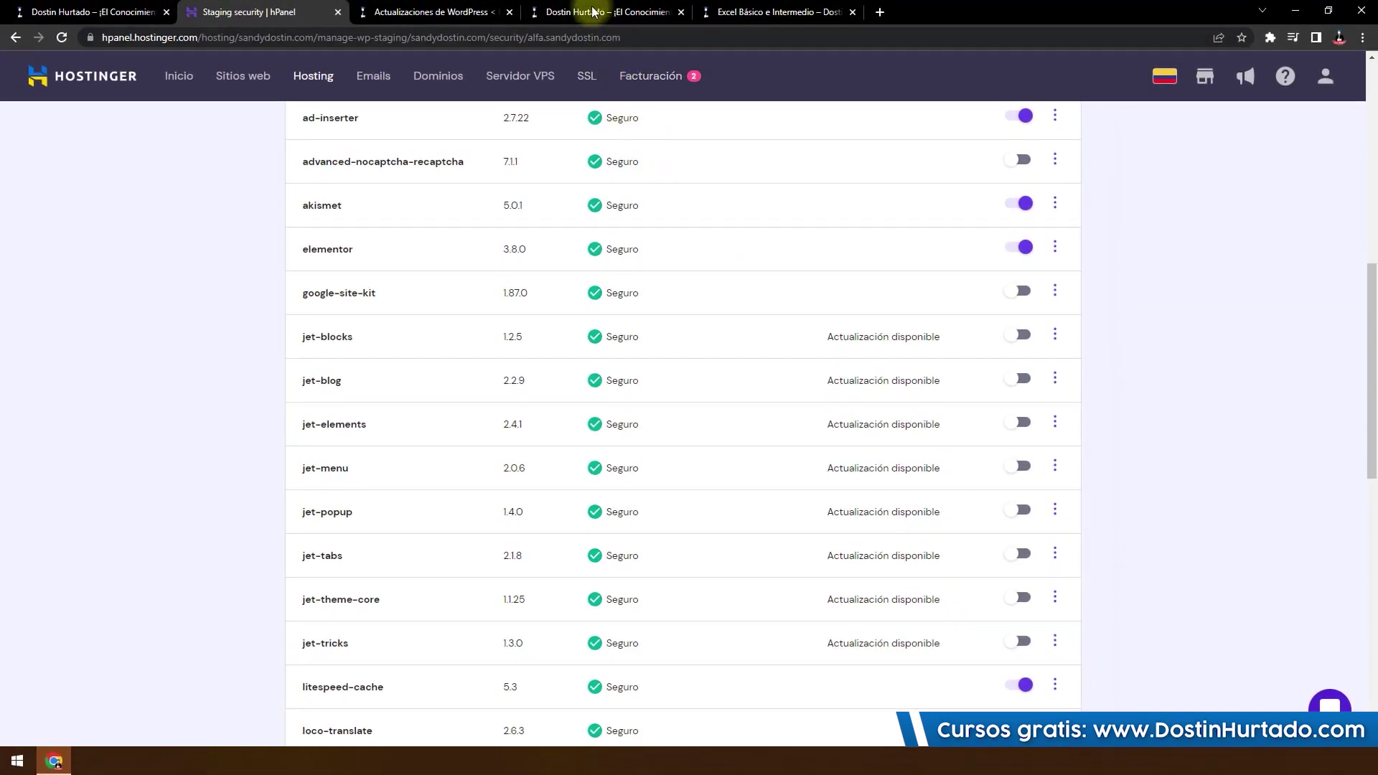
Step: Reload the alfa.sandydostin.com homepage and look through the whole page, including its header
click(591, 12)
click(62, 38)
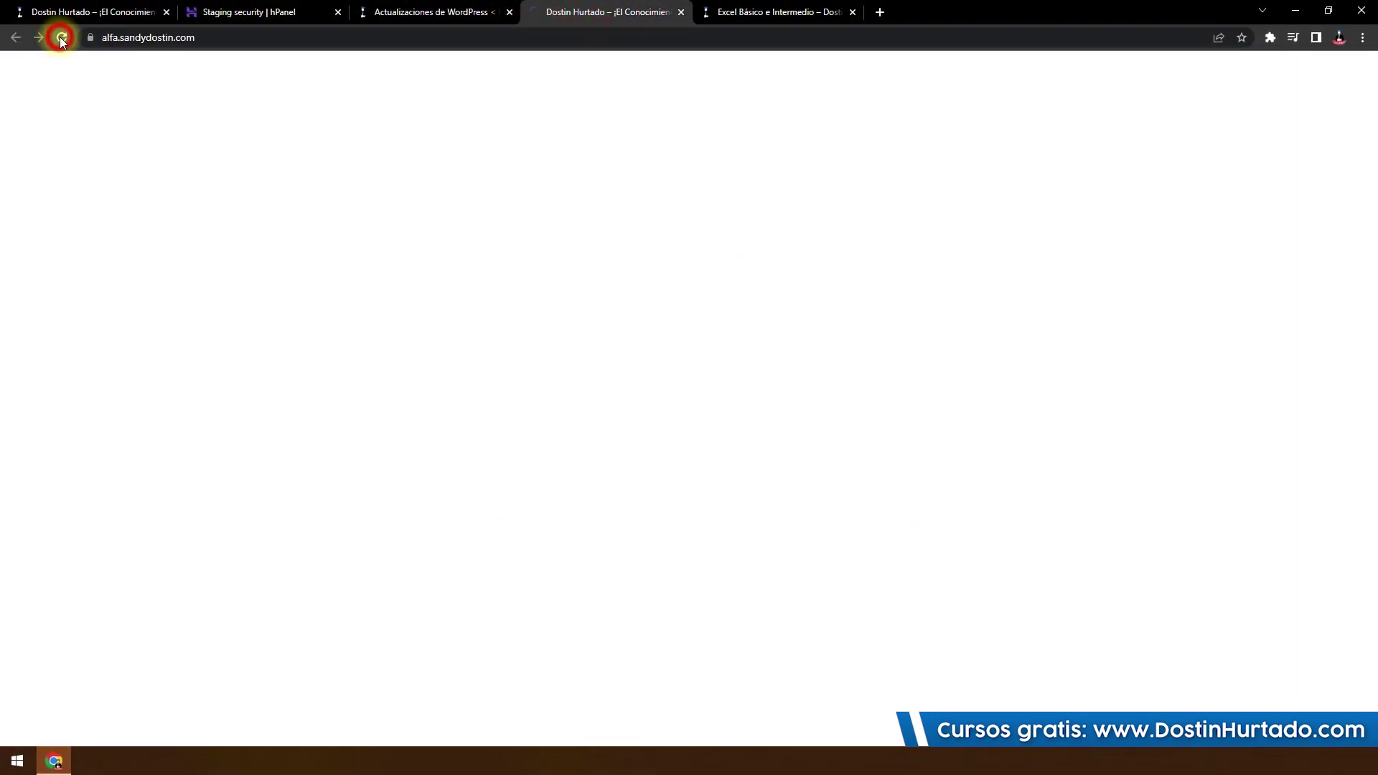
scroll(952, 482, down, 10)
scroll(952, 482, down, 4)
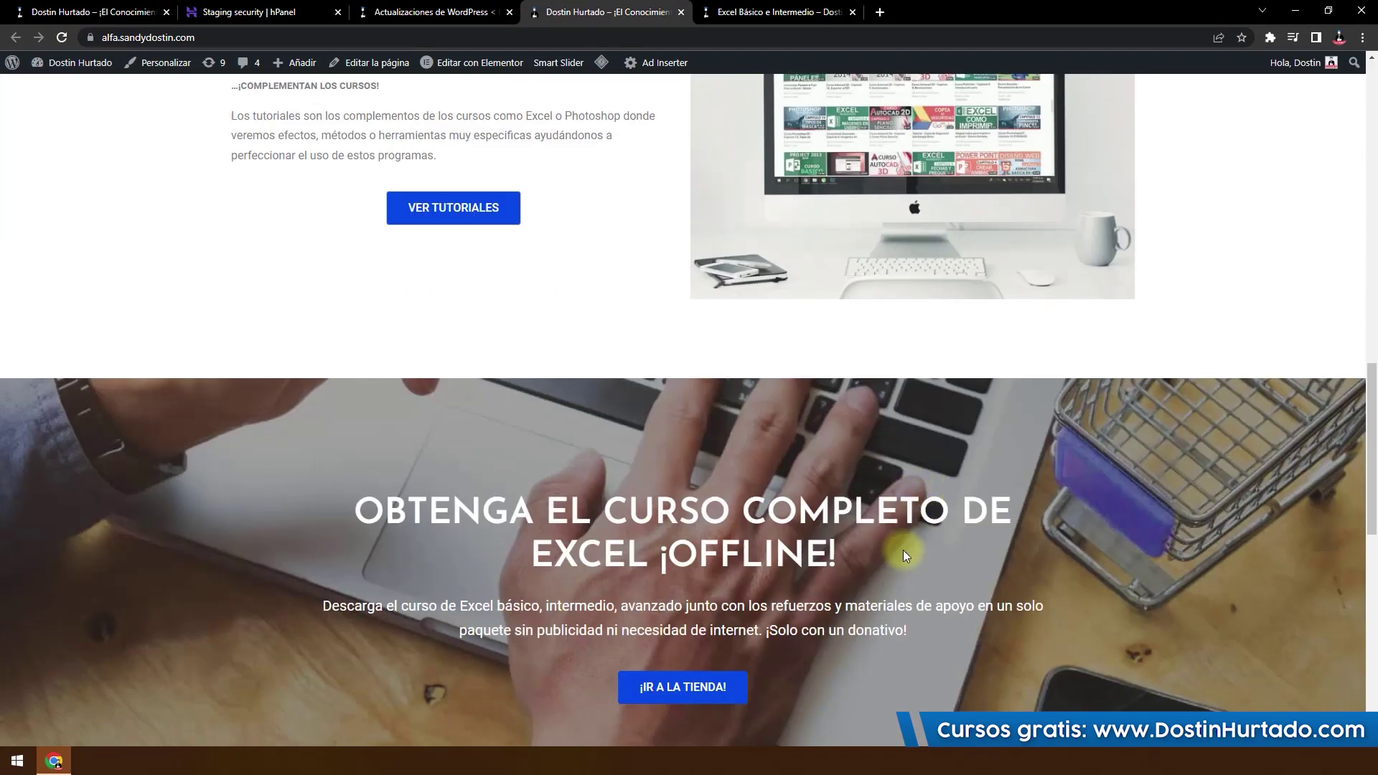
scroll(884, 548, up, 15)
scroll(688, 187, down, 1)
scroll(682, 251, up, 1)
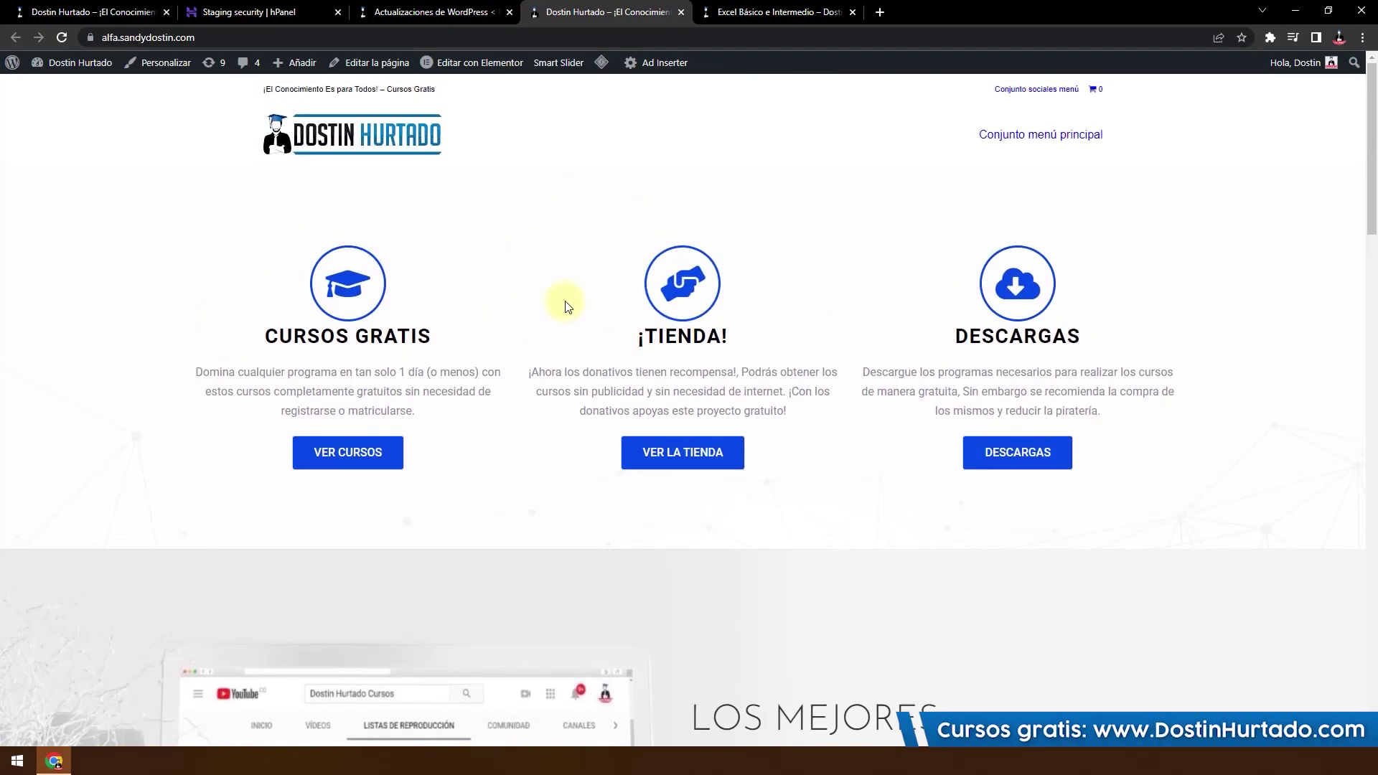
Step: Open the staging site's WordPress dashboard, return to the staging homepage and highlight the alfa subdomain in its address
click(440, 12)
click(46, 95)
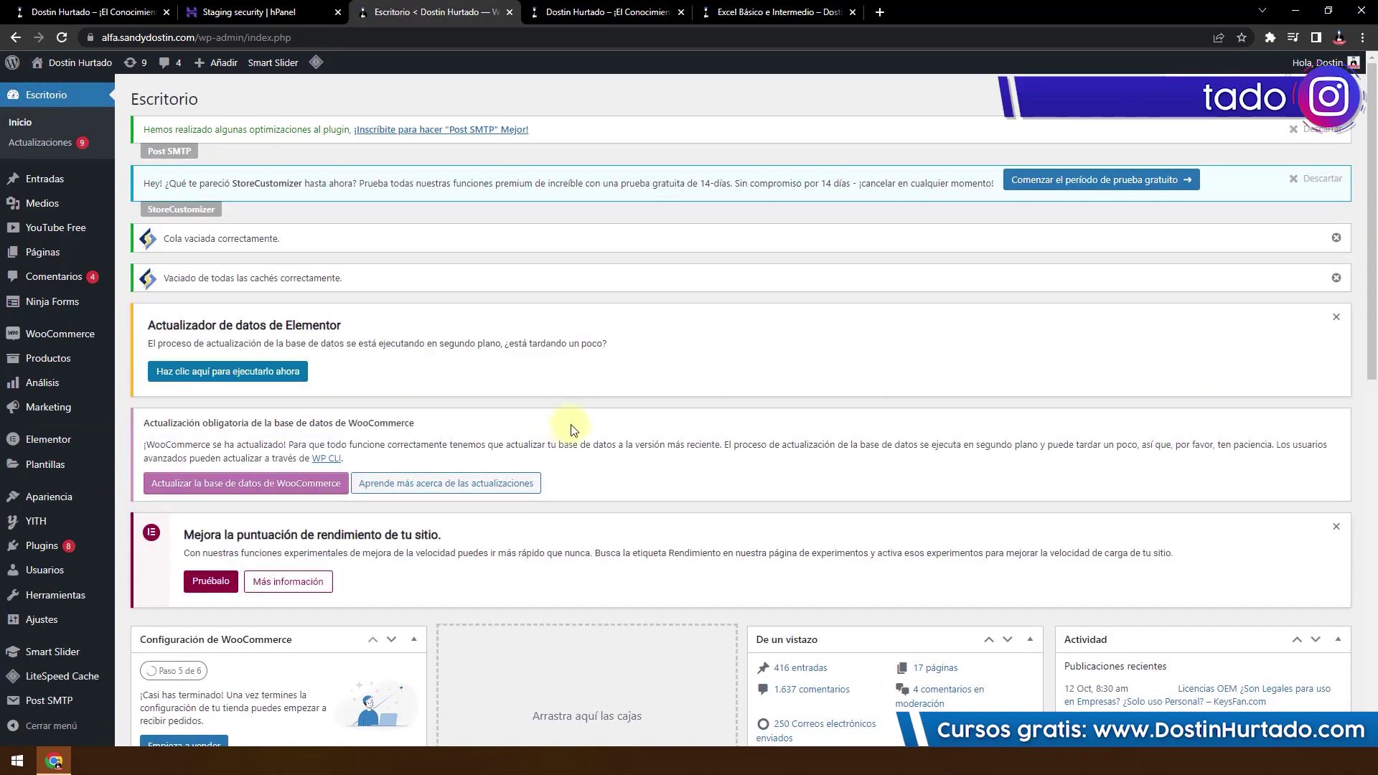
click(591, 8)
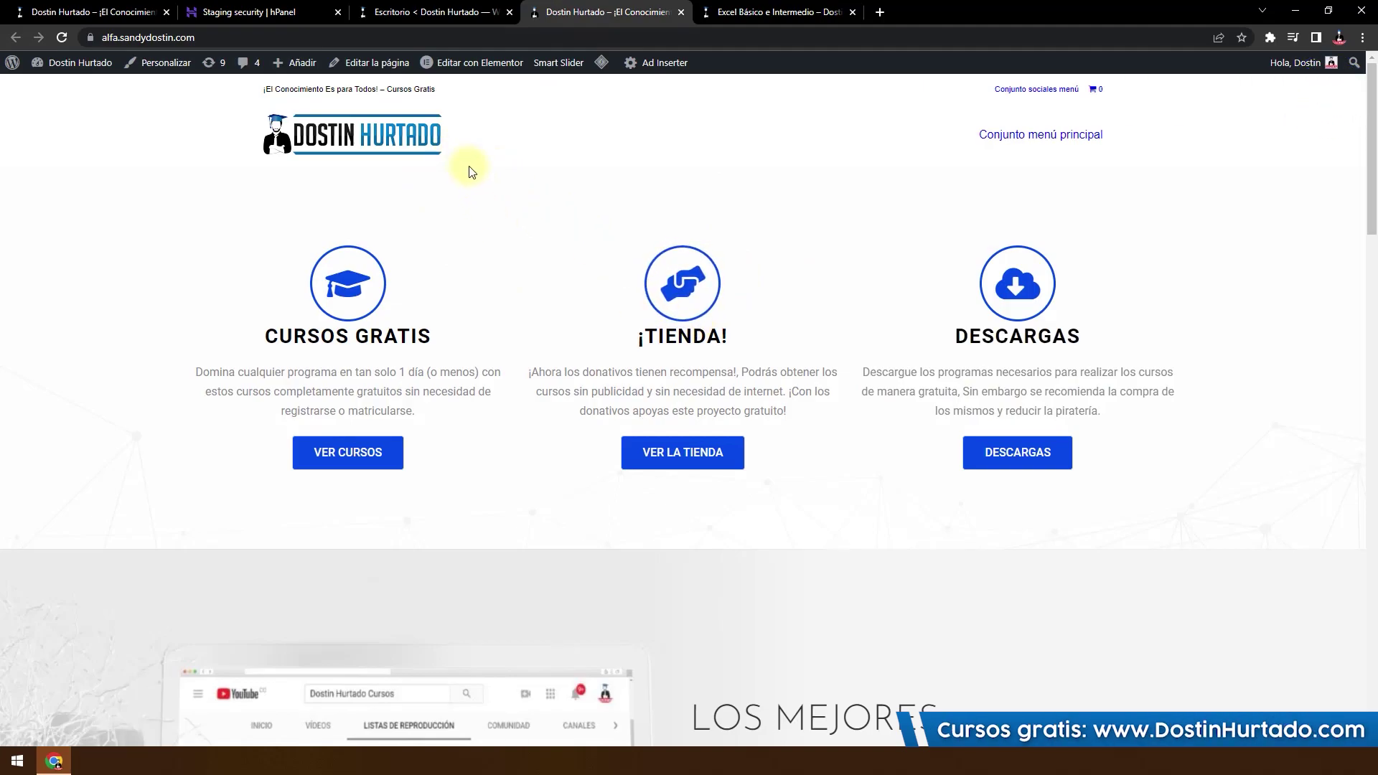
click(119, 39)
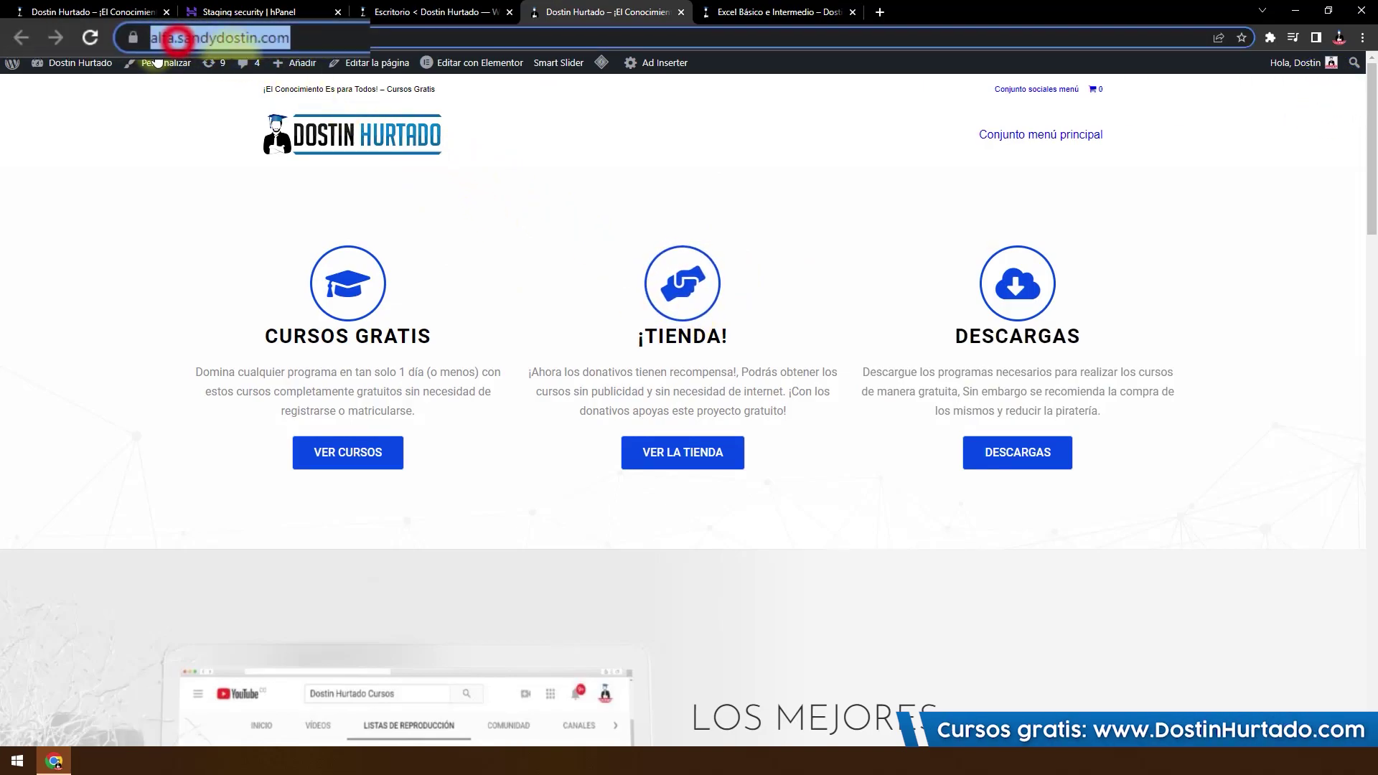
click(255, 38)
double_click(224, 37)
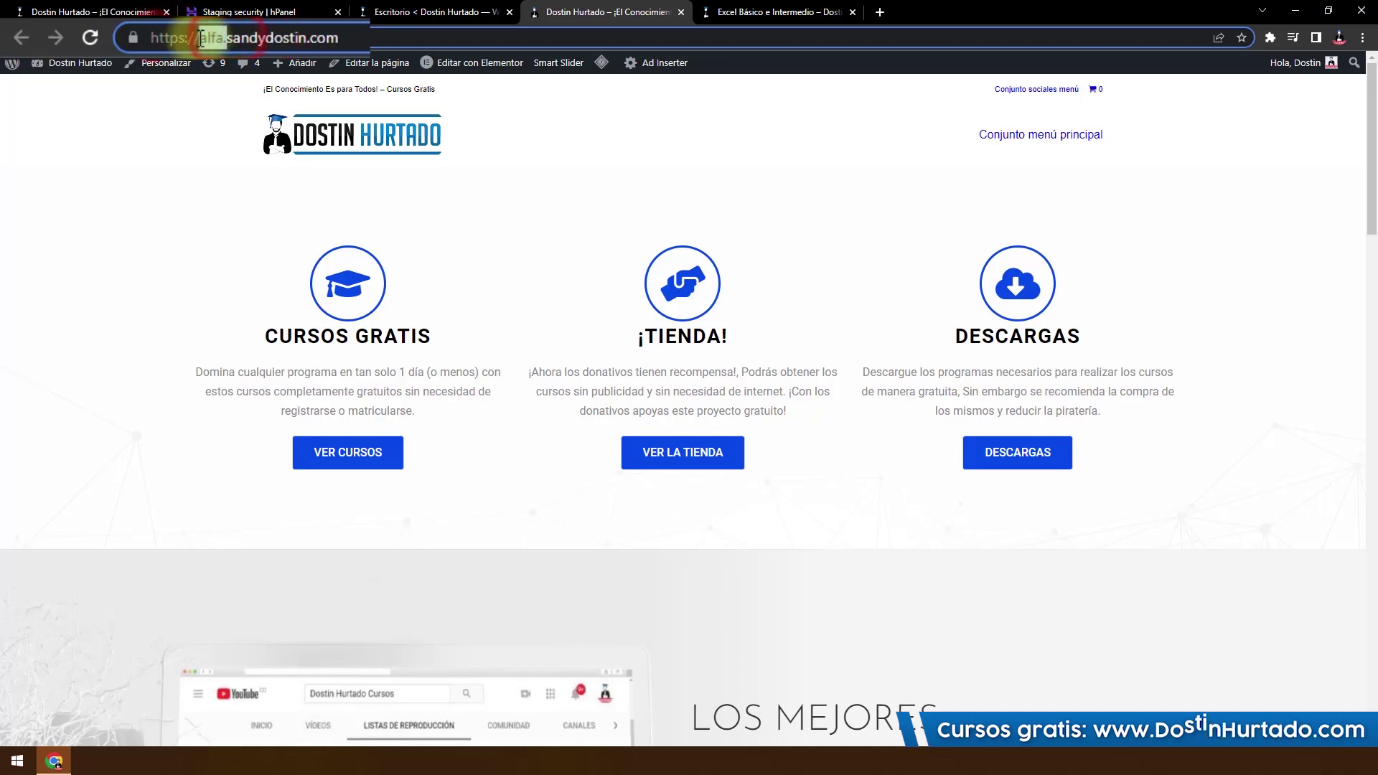
Step: Load the live sandydostin.com homepage by removing the alfa subdomain, look over the page and highlight its address
key(BackSpace)
key(Return)
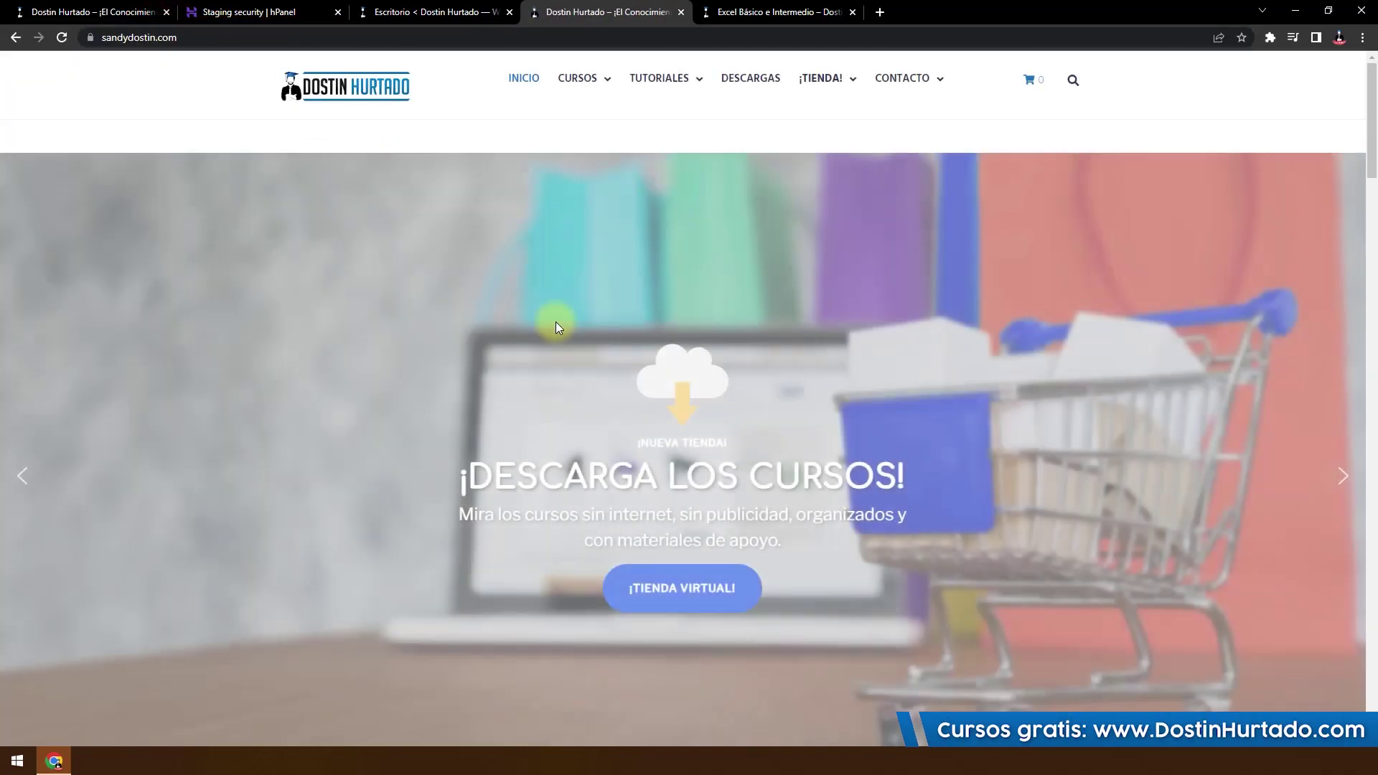
scroll(439, 334, down, 10)
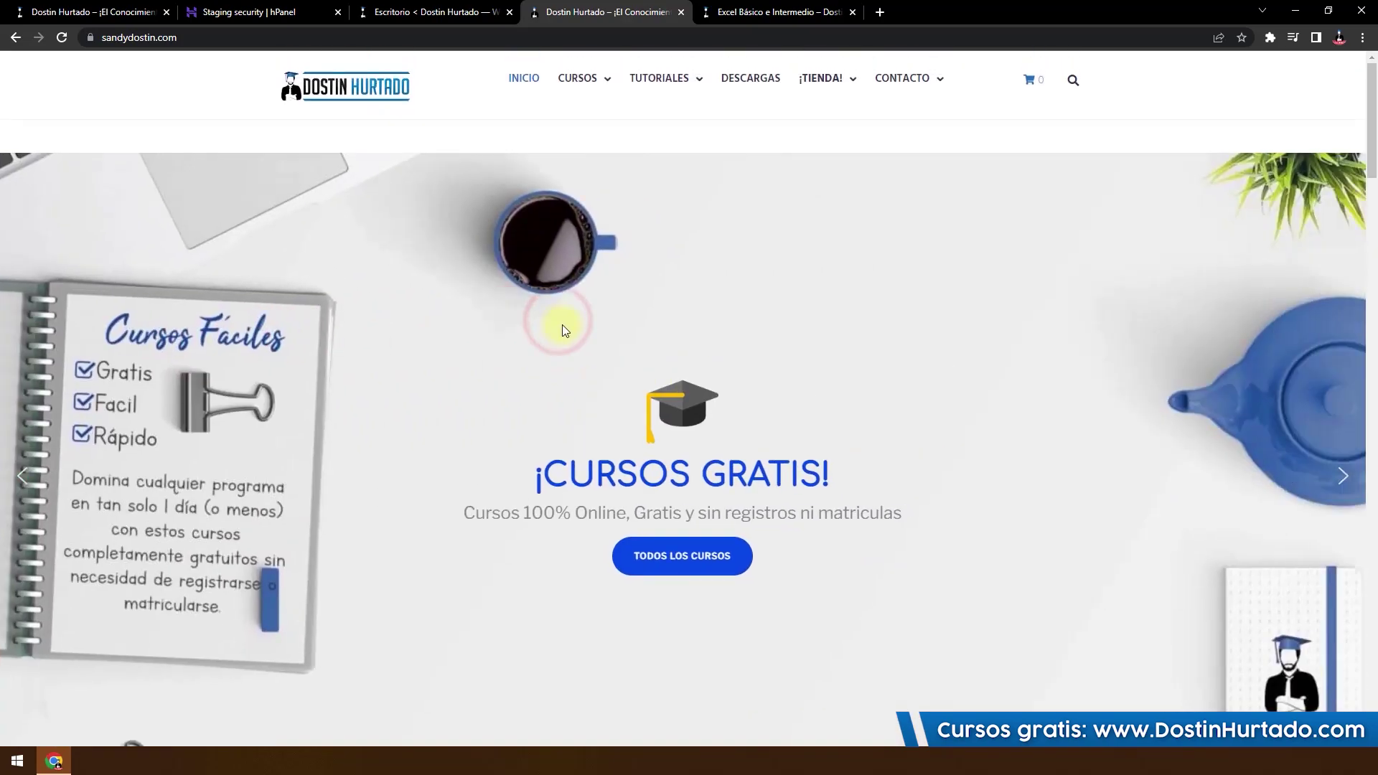
scroll(567, 329, up, 10)
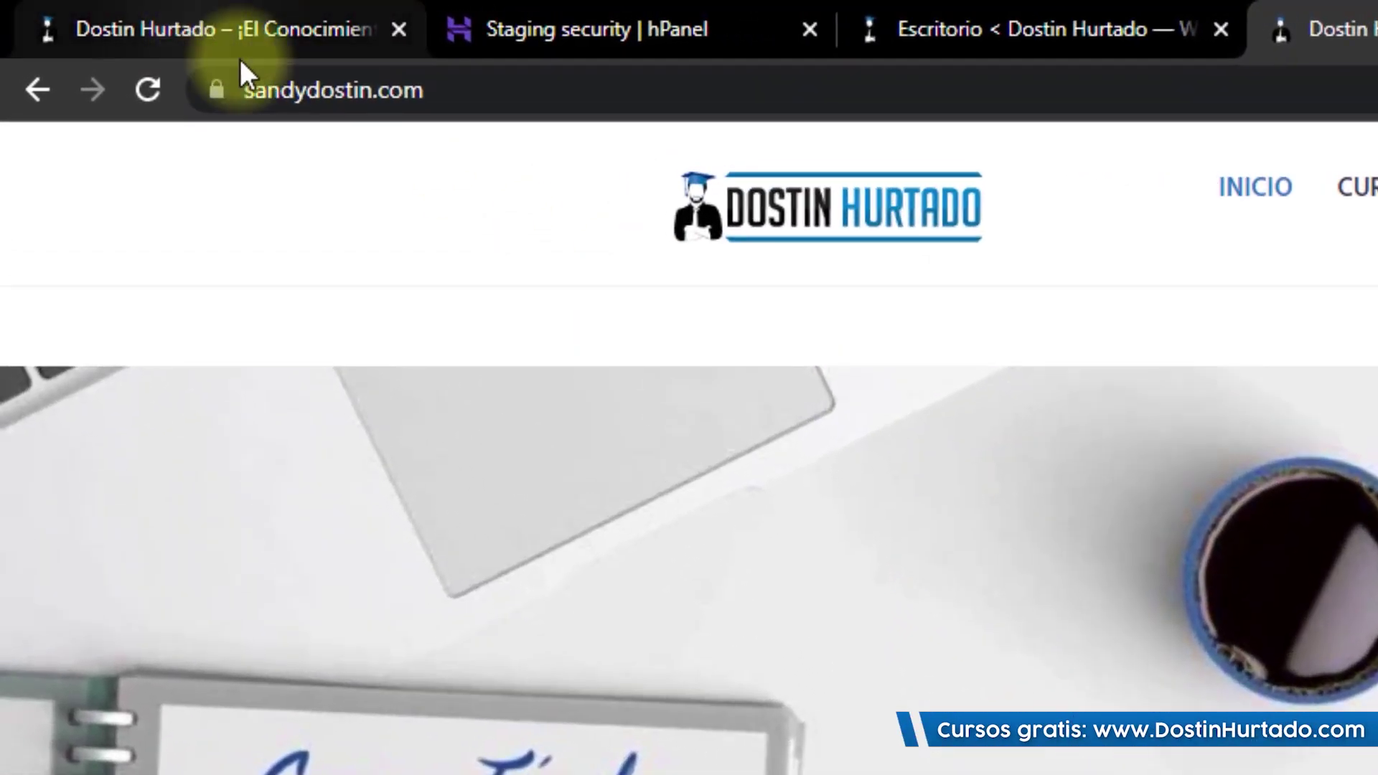
click(115, 39)
click(284, 101)
drag(526, 95, 179, 111)
click(1089, 560)
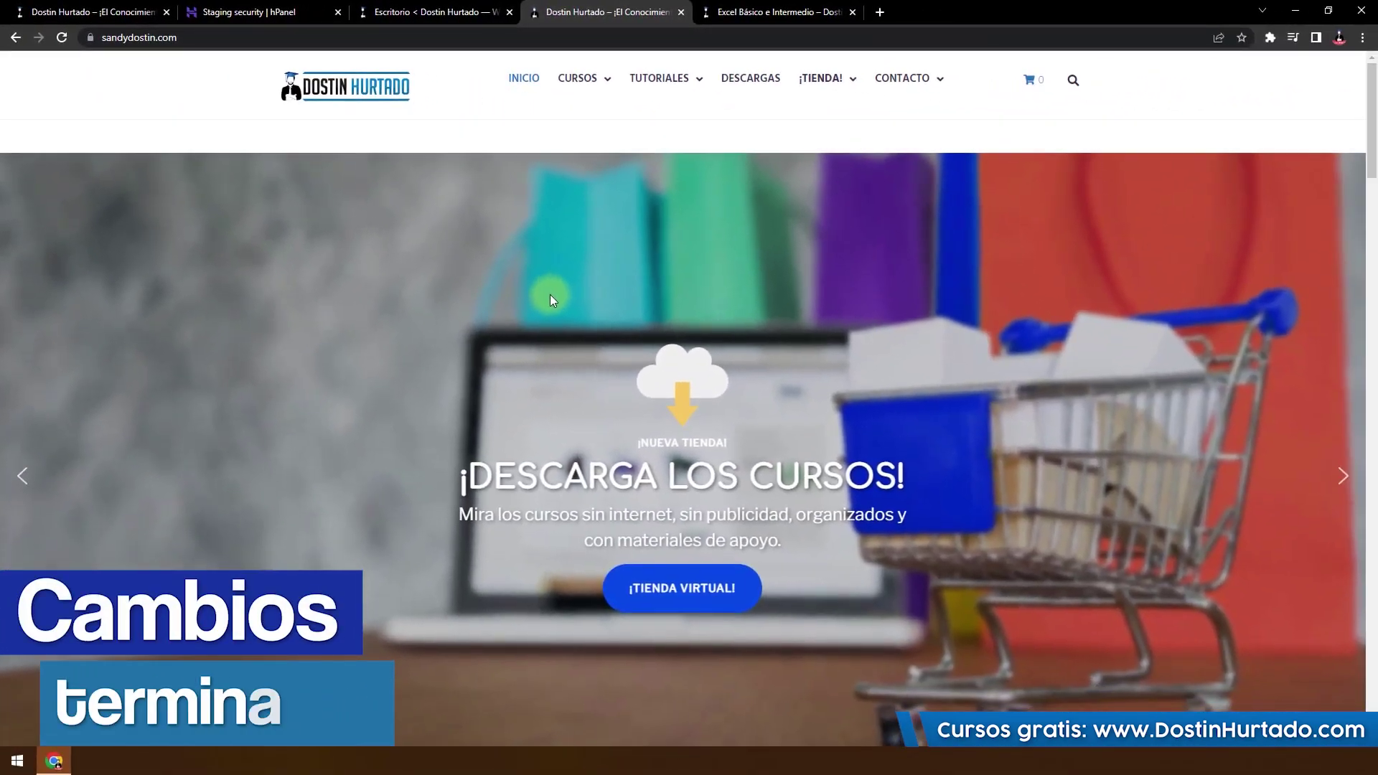
Step: Highlight the staging address on the Excel course page, open the alfa.sandydostin.com homepage and compare it with the live homepage
click(761, 11)
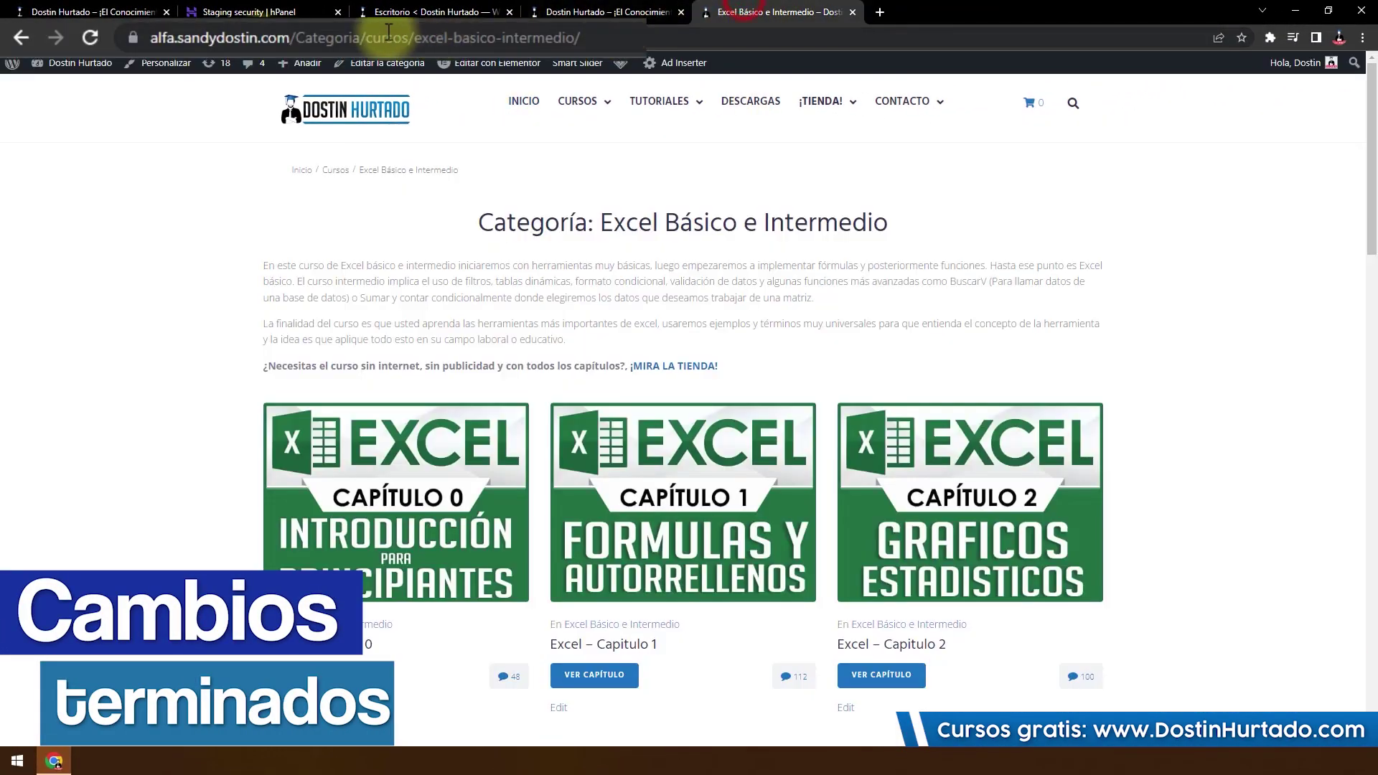
click(170, 37)
drag(170, 37, 281, 44)
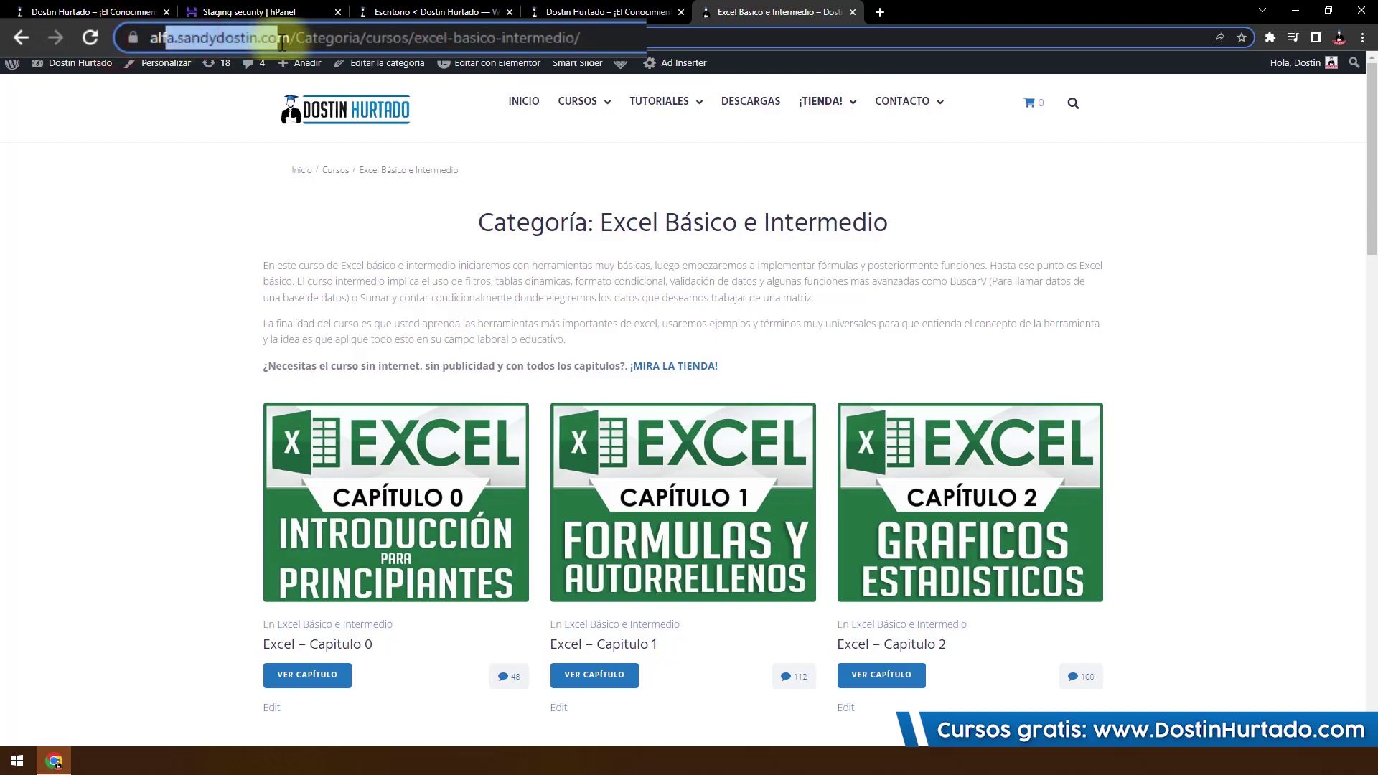
click(520, 108)
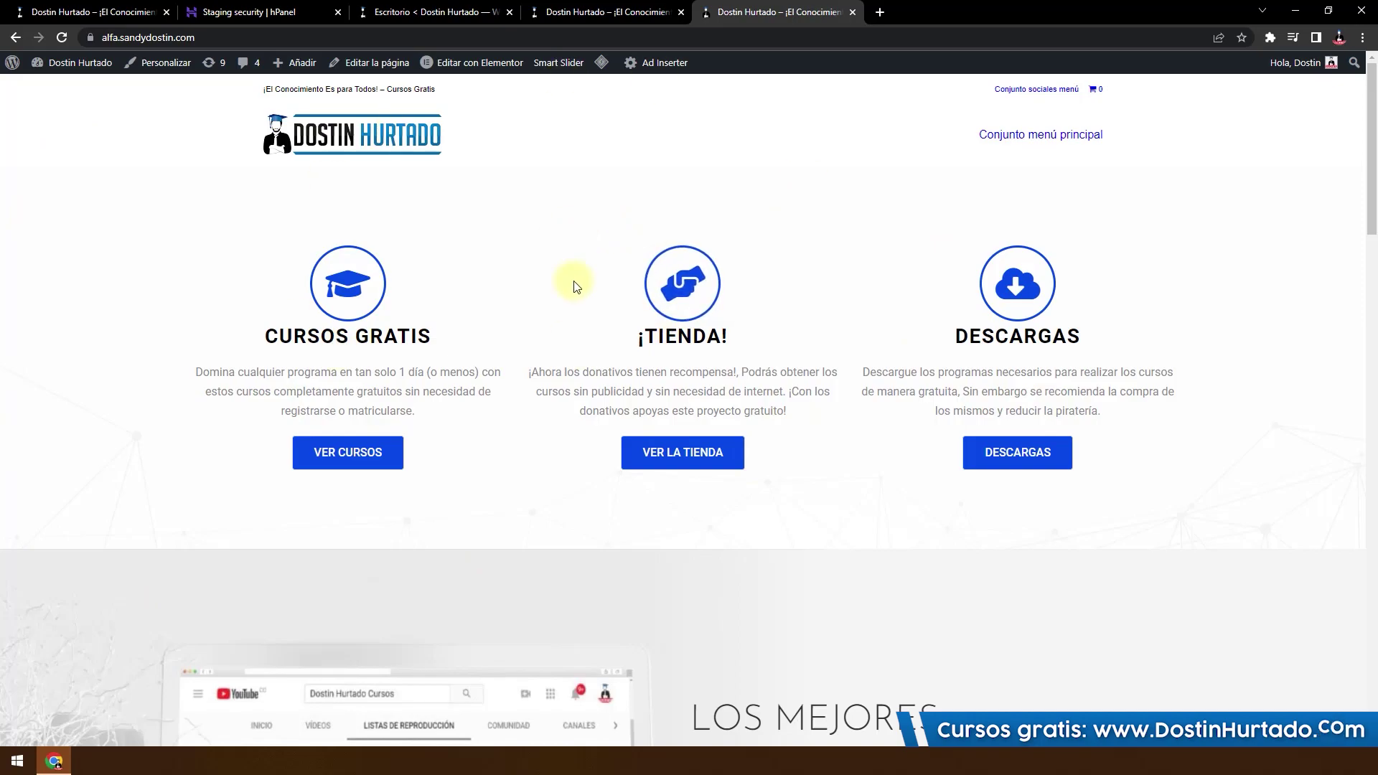
click(598, 10)
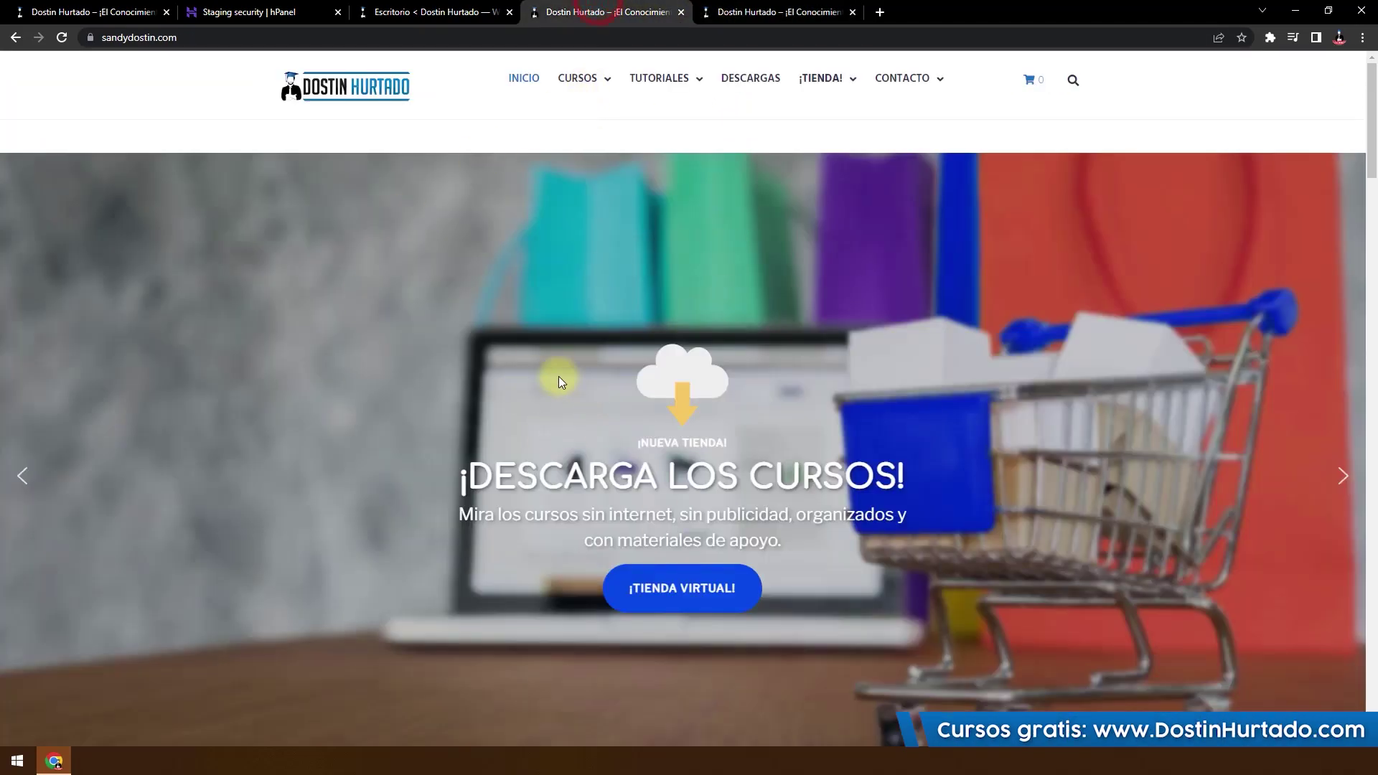
Step: Leave the Staging security section in hPanel and return to the list of staging environments for sandydostin.com
click(298, 9)
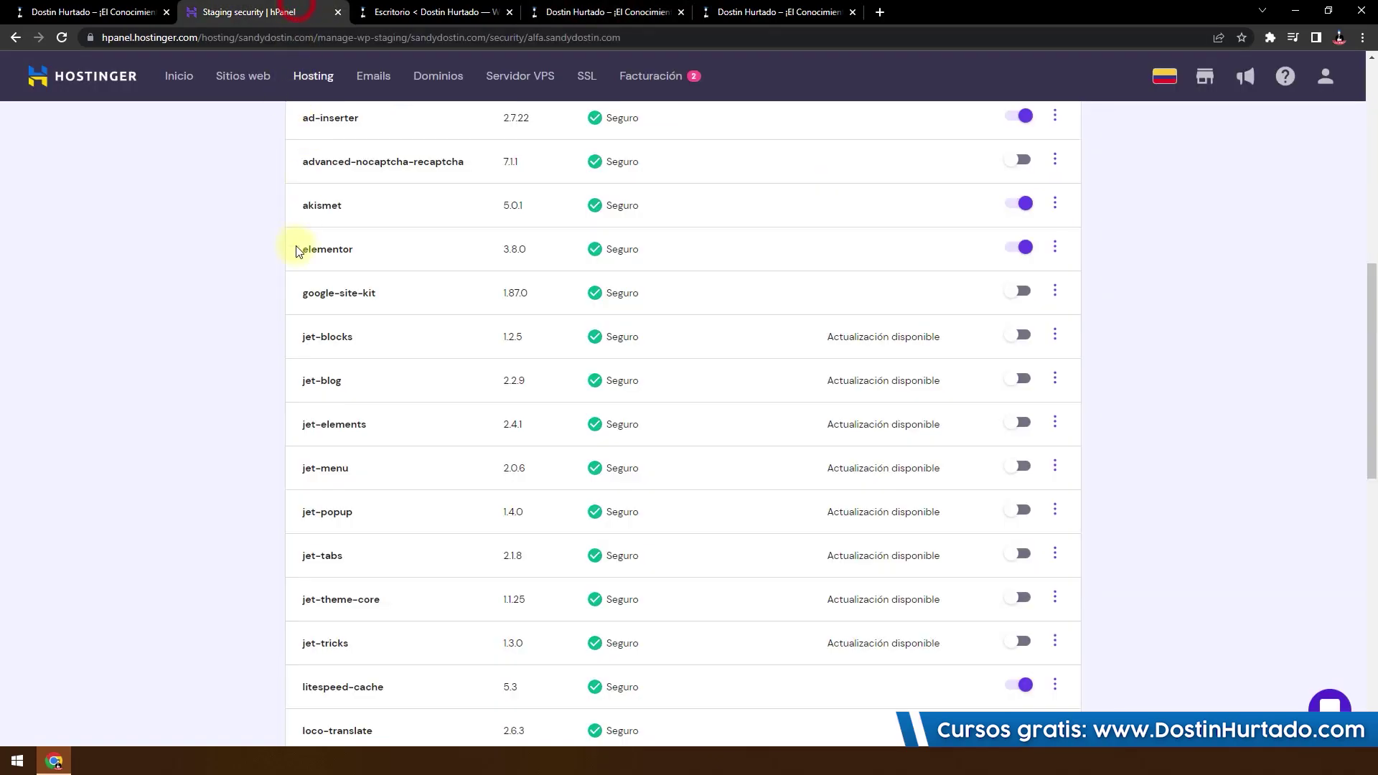
scroll(280, 323, up, 15)
click(405, 191)
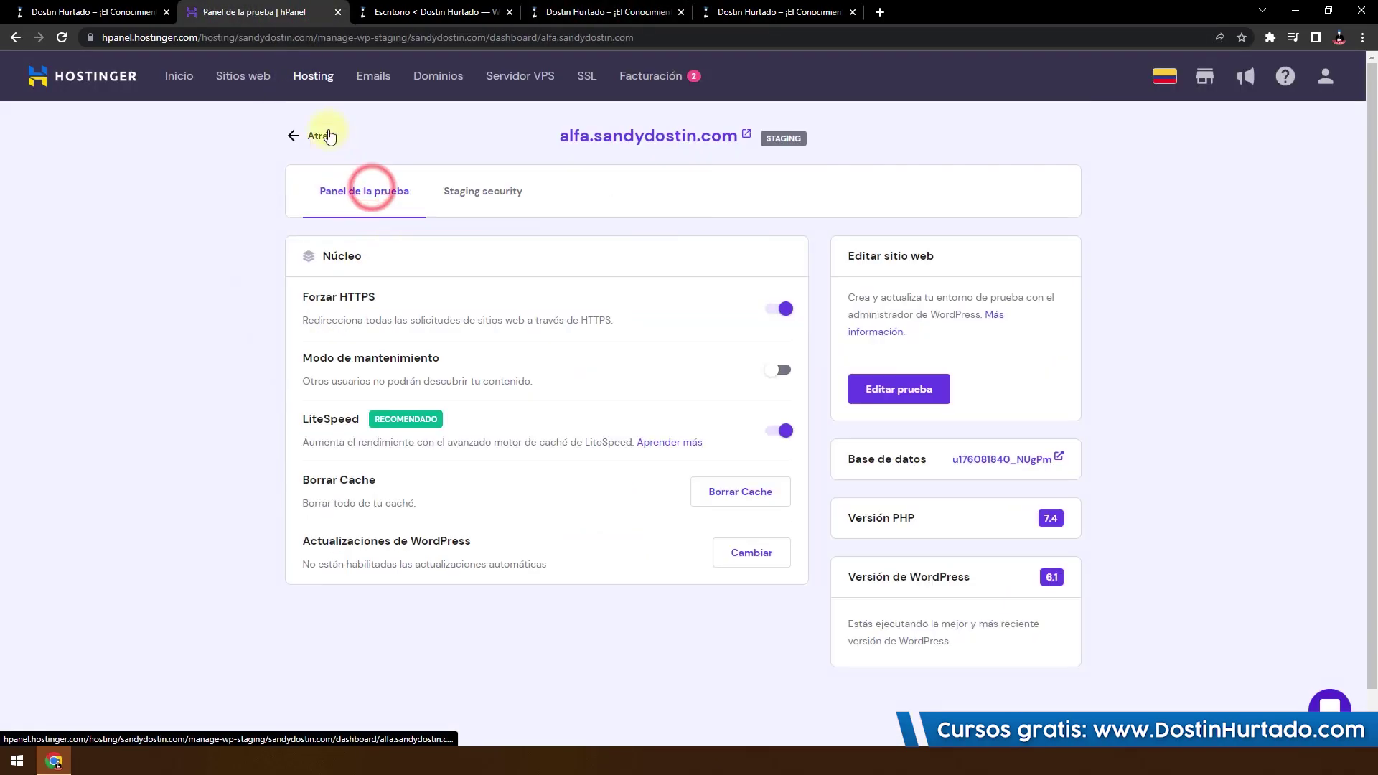
click(306, 140)
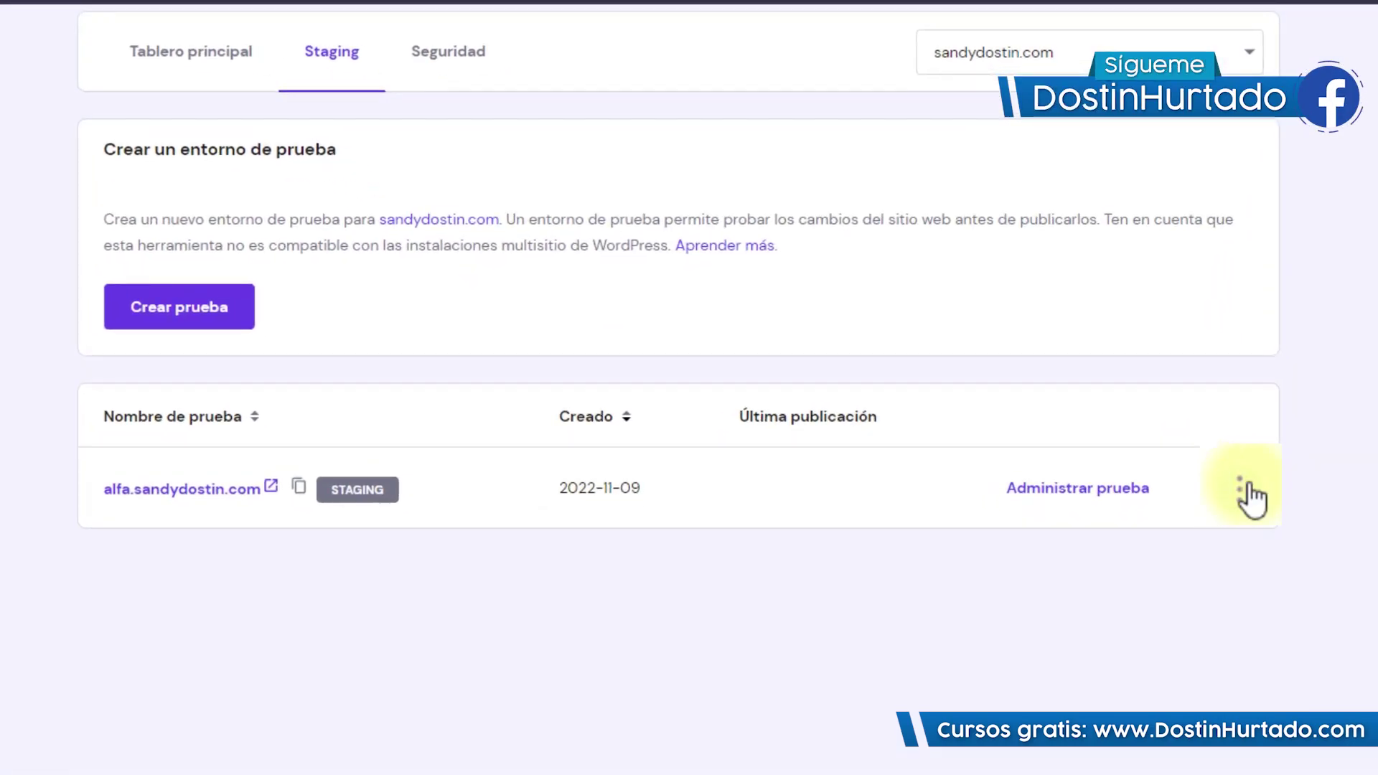
Step: Check the available actions for the alfa.sandydostin.com staging environment and highlight the subdomain and main domain in its name
click(1246, 488)
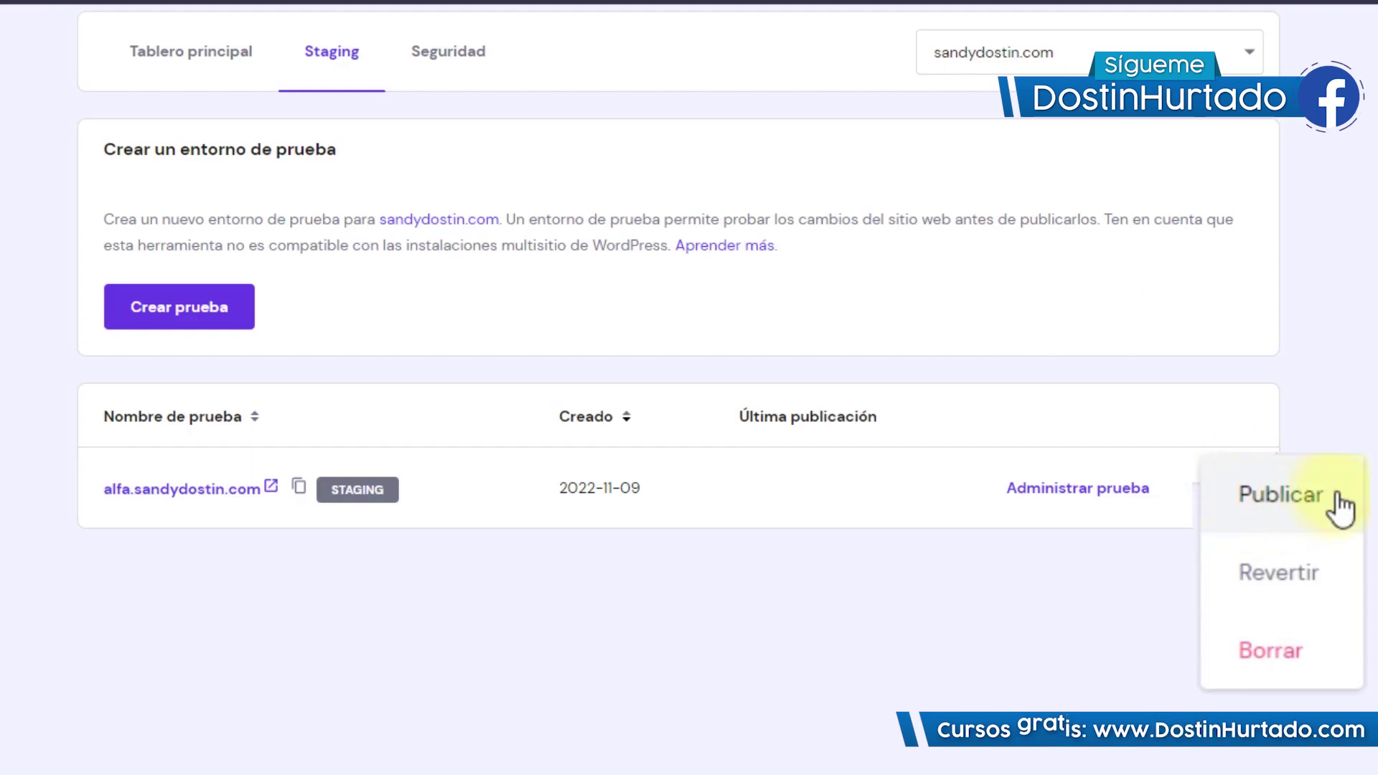
click(159, 538)
drag(103, 507, 145, 507)
click(301, 529)
drag(300, 510, 144, 514)
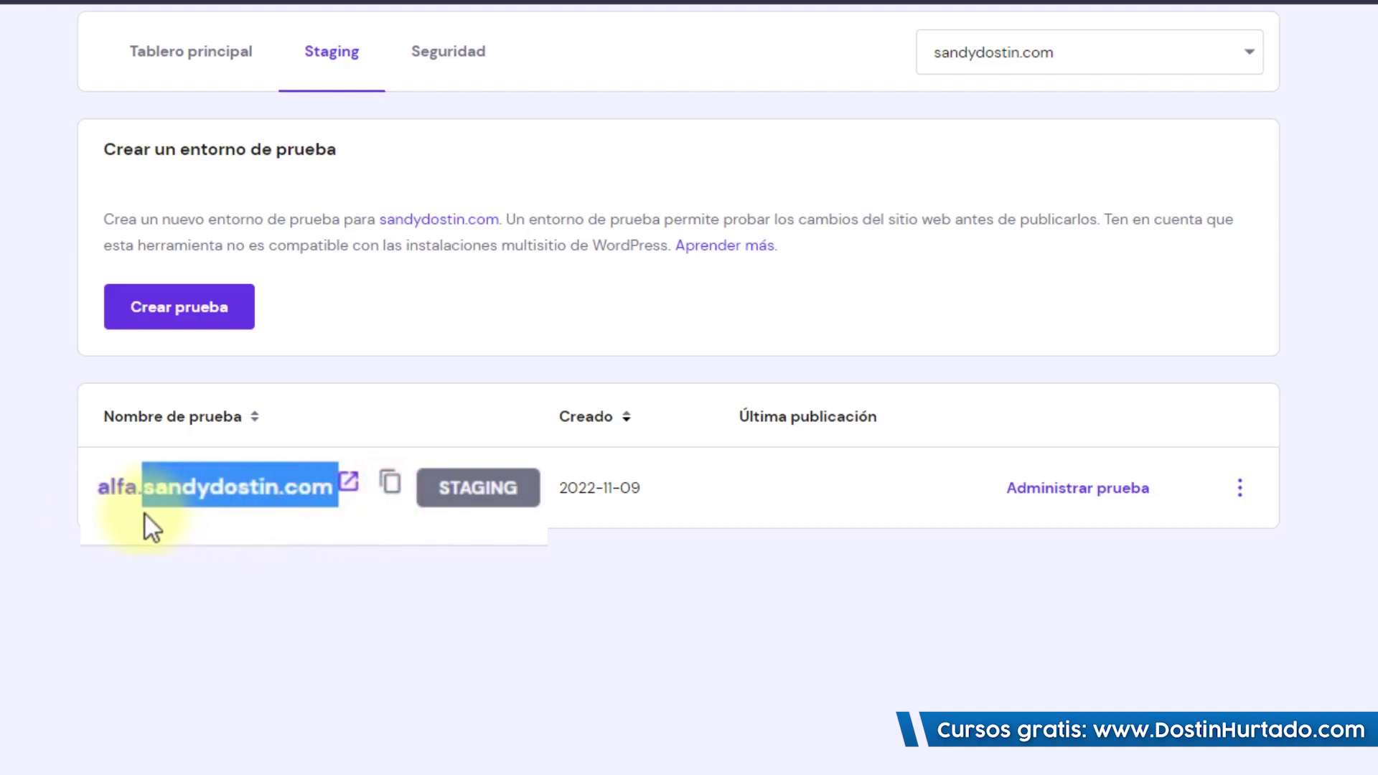
click(280, 560)
Step: Publish the alfa.sandydostin.com staging environment to the live site, reading the replacement and backup notice, and close the processing message
click(1239, 488)
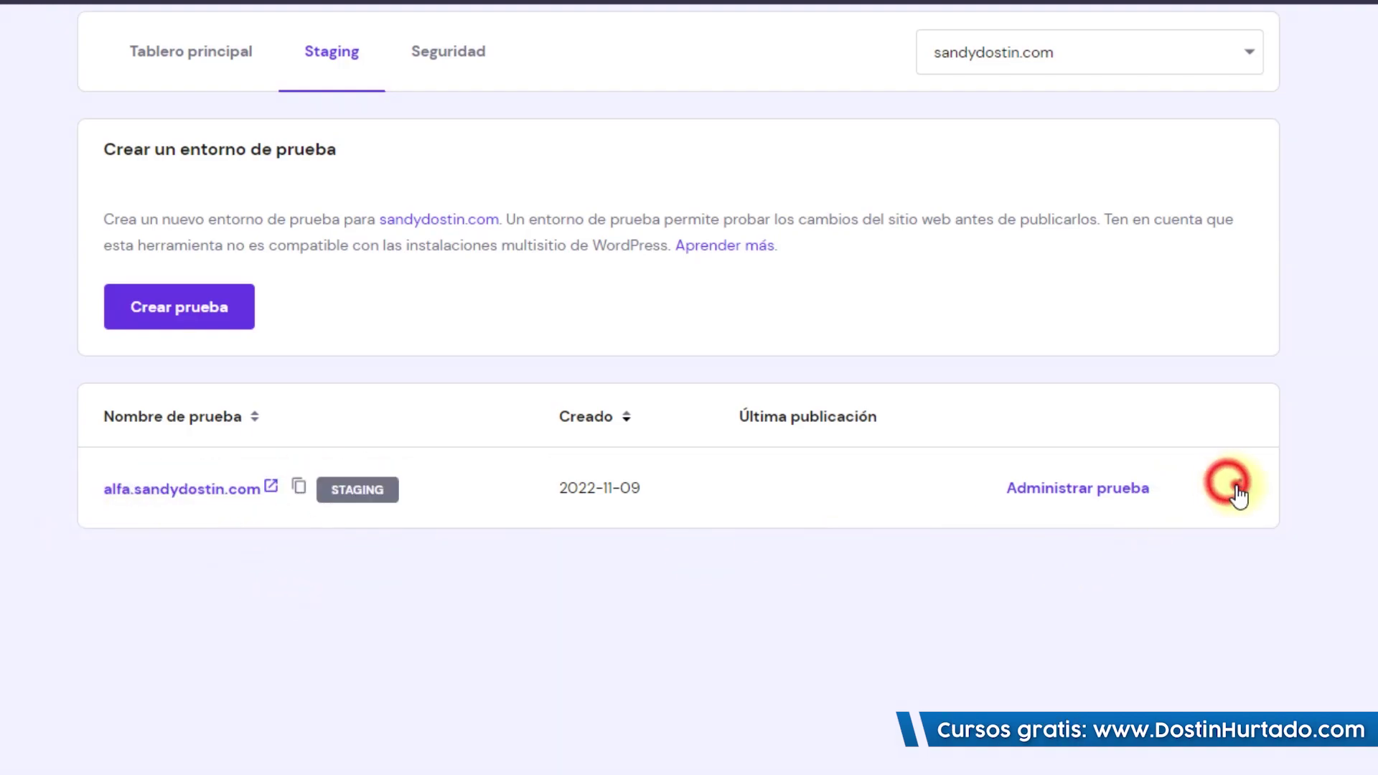
click(1285, 494)
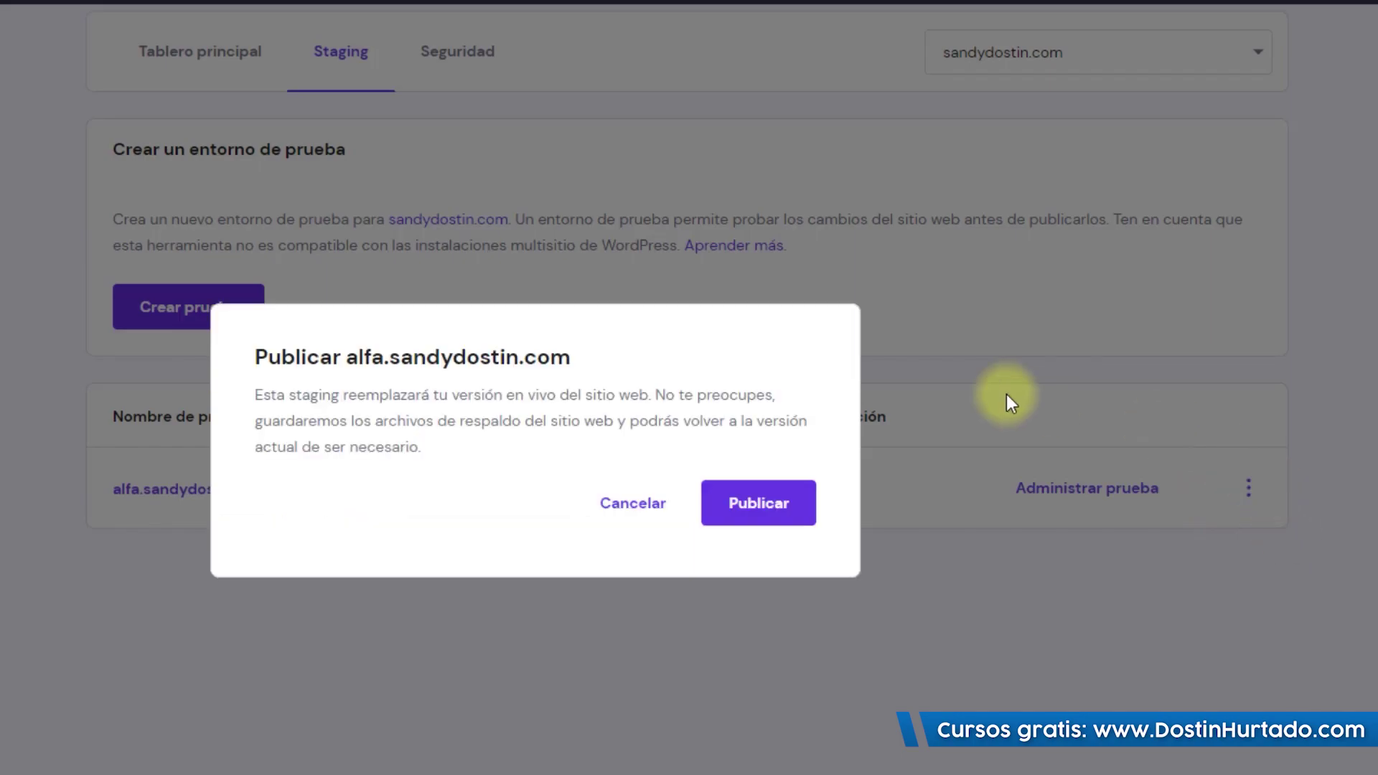
drag(288, 401, 478, 399)
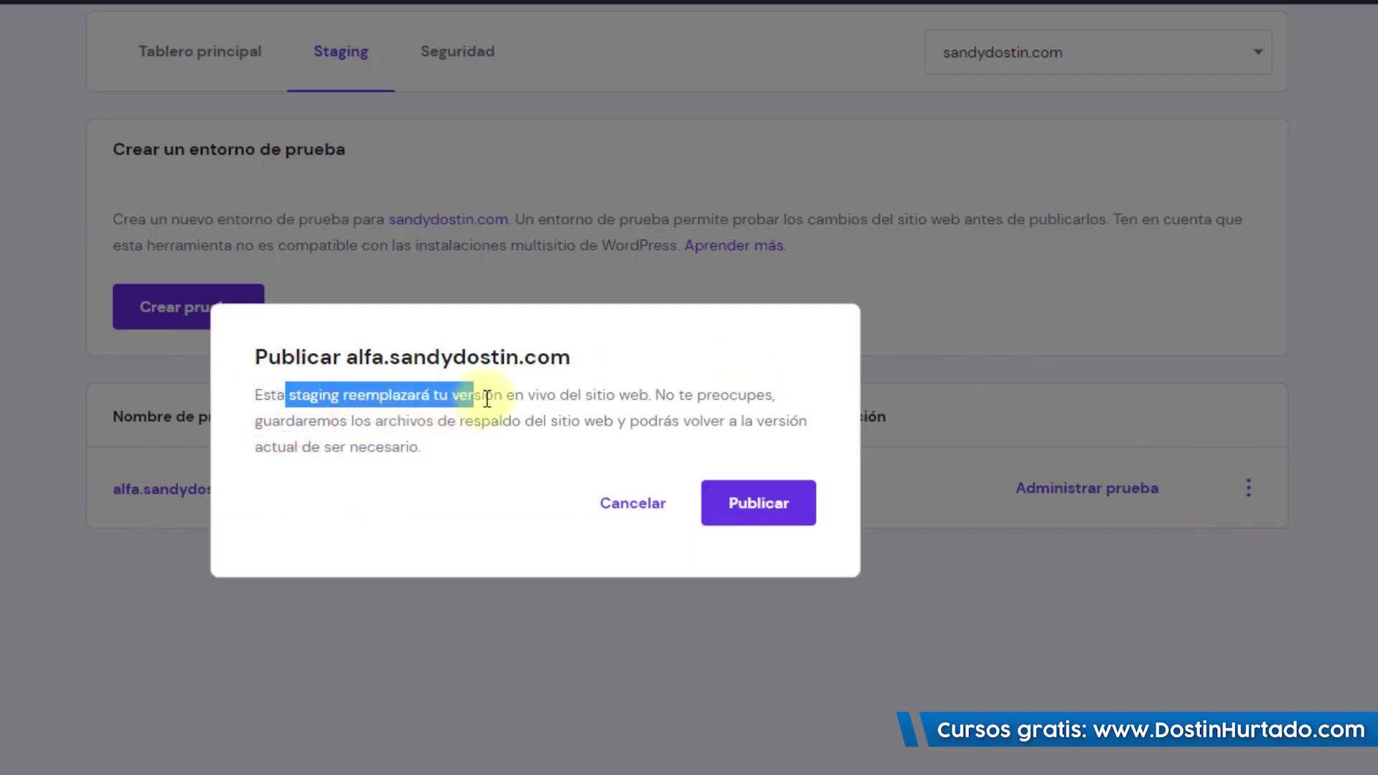
drag(657, 395, 772, 395)
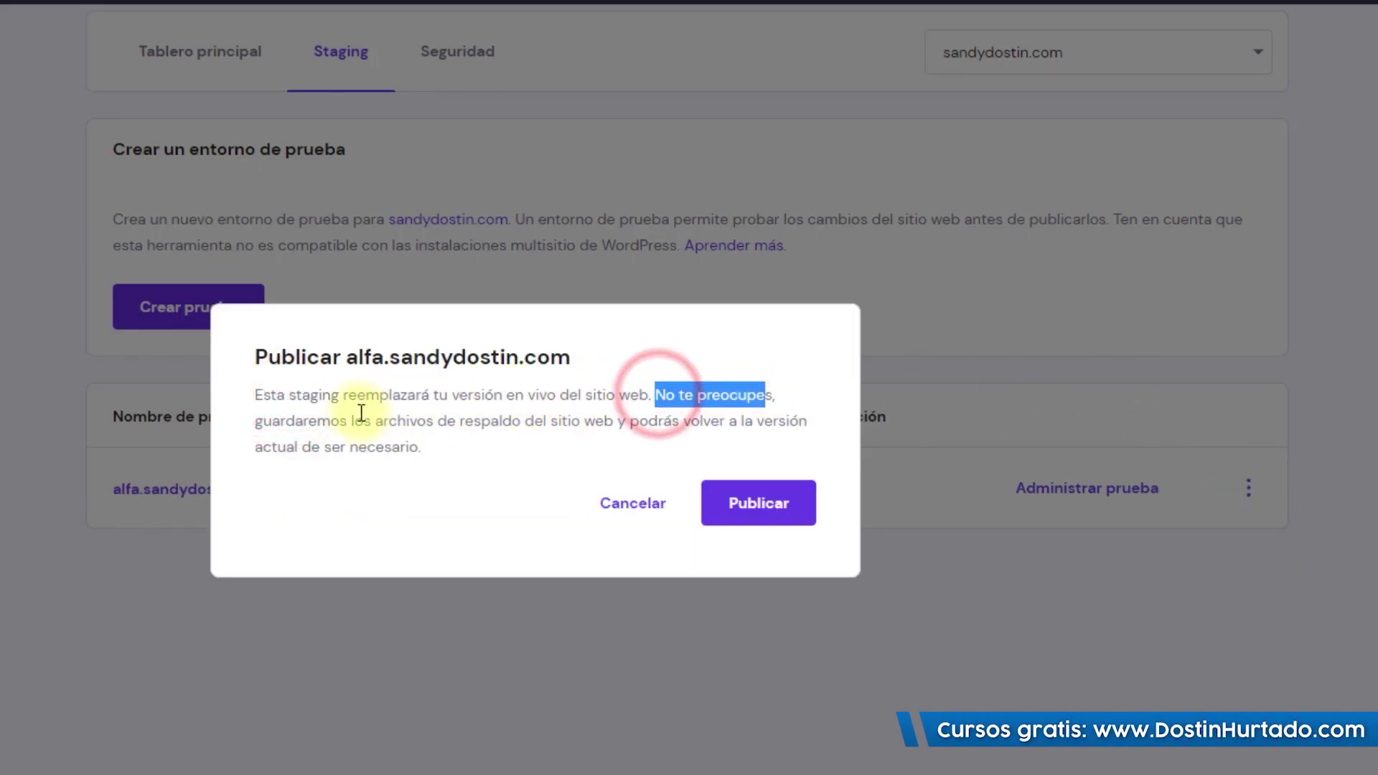
drag(329, 423, 604, 424)
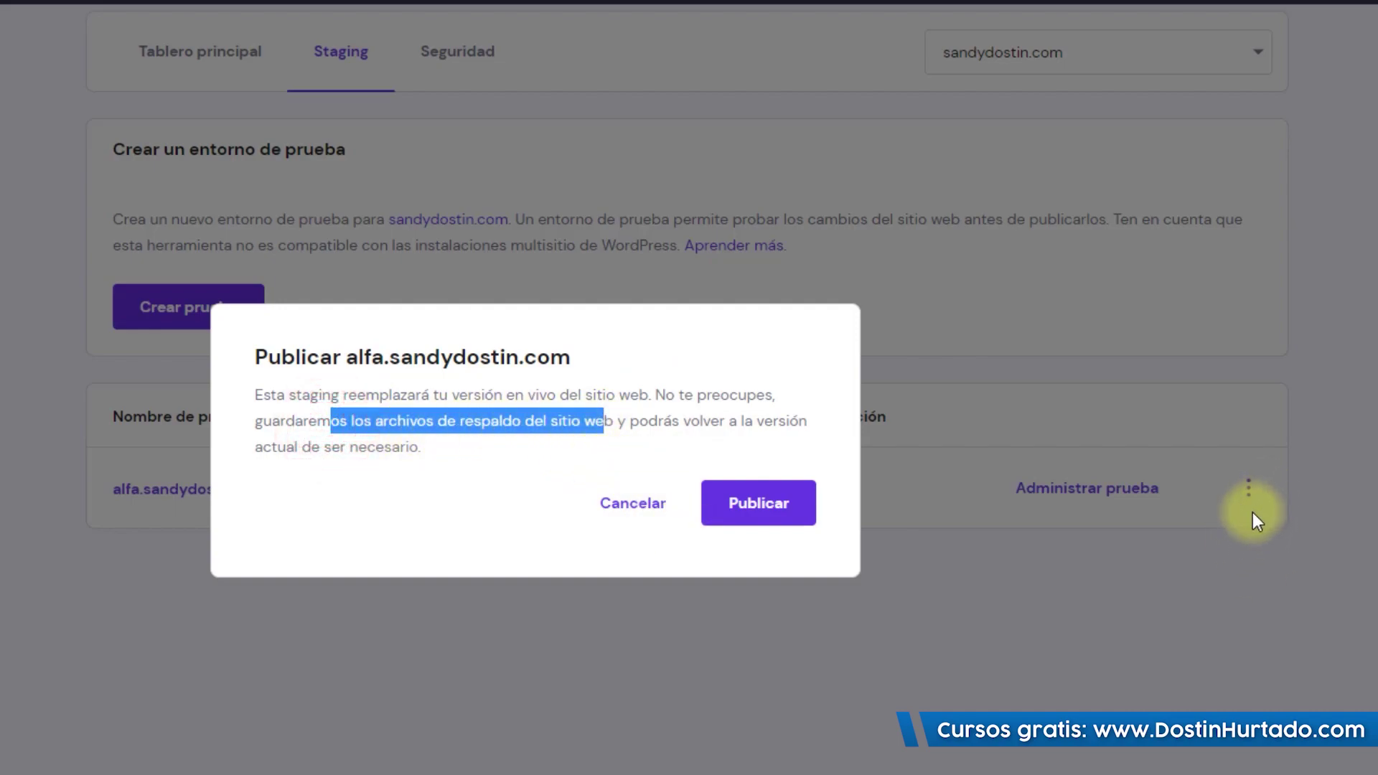
click(793, 510)
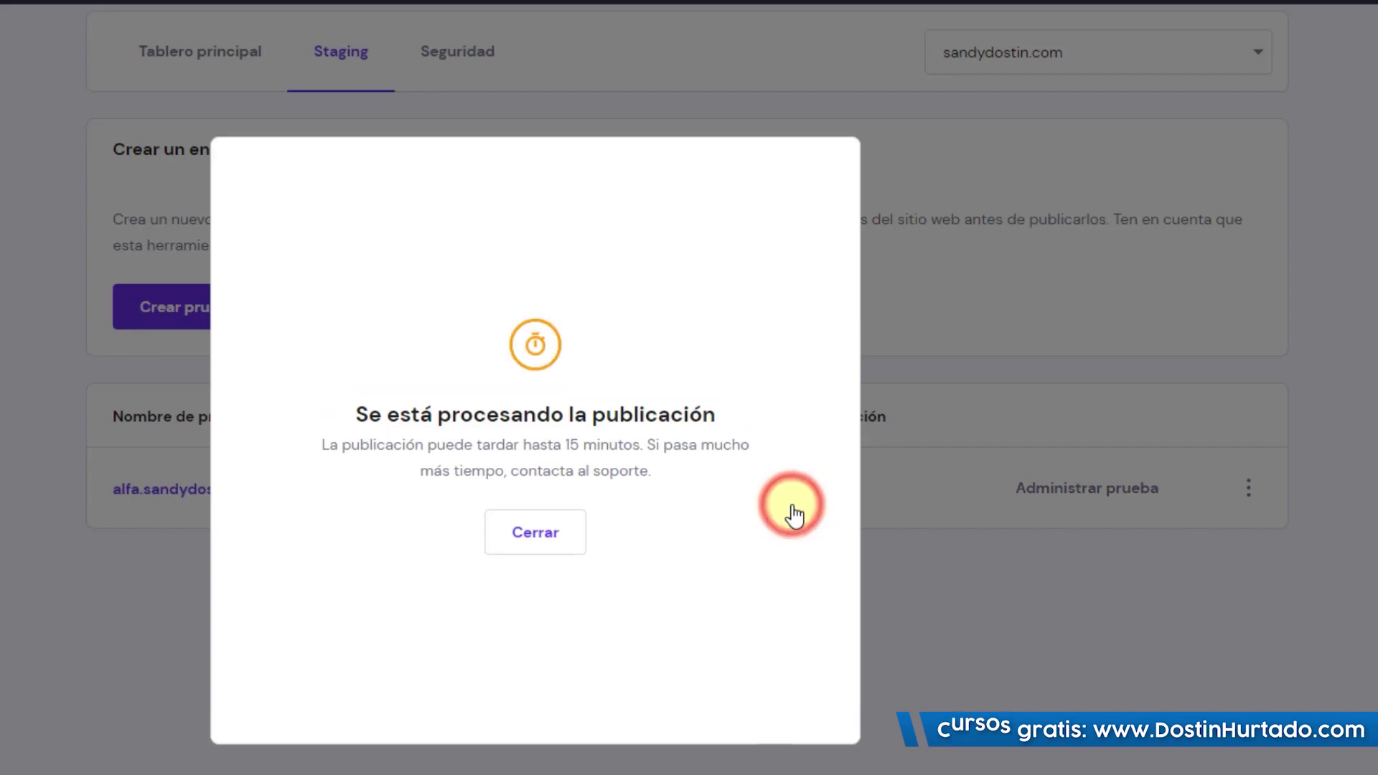
drag(394, 407, 706, 415)
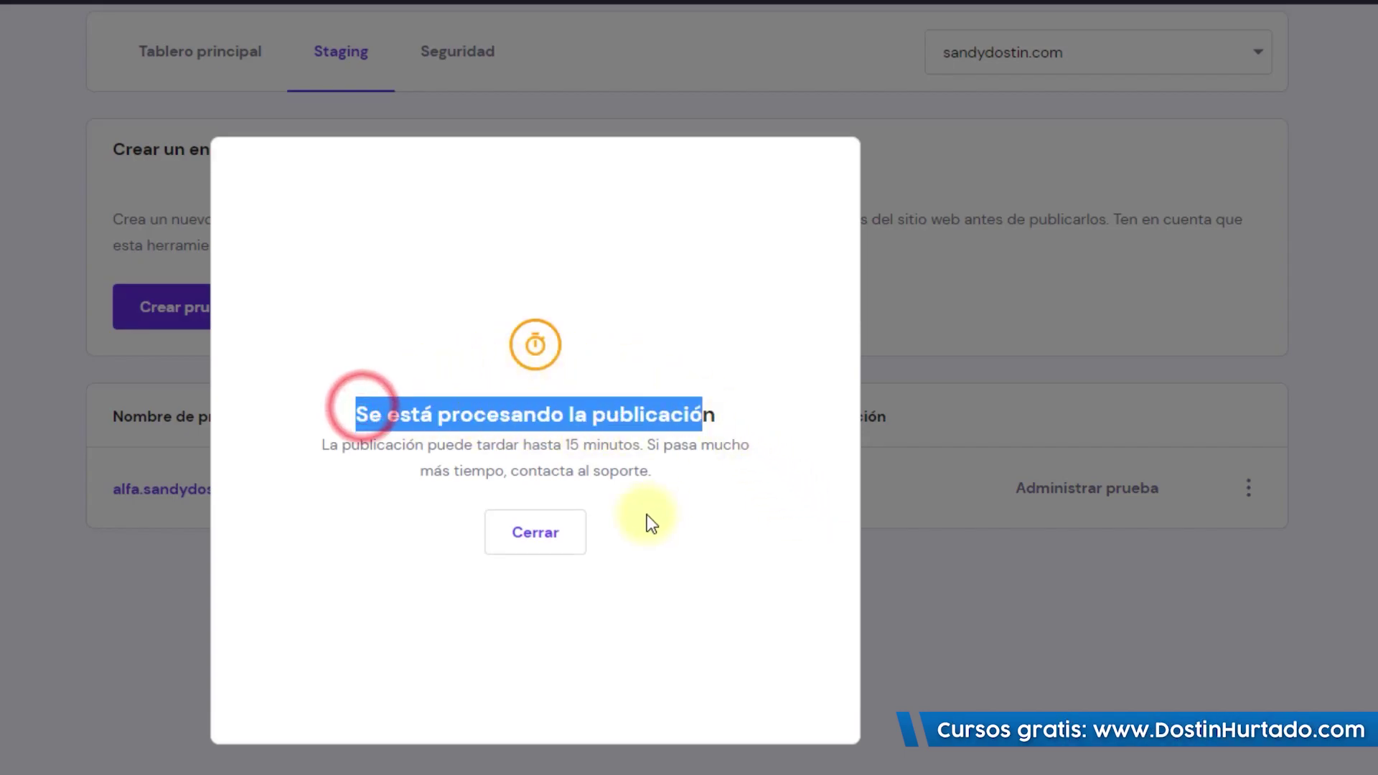
click(554, 540)
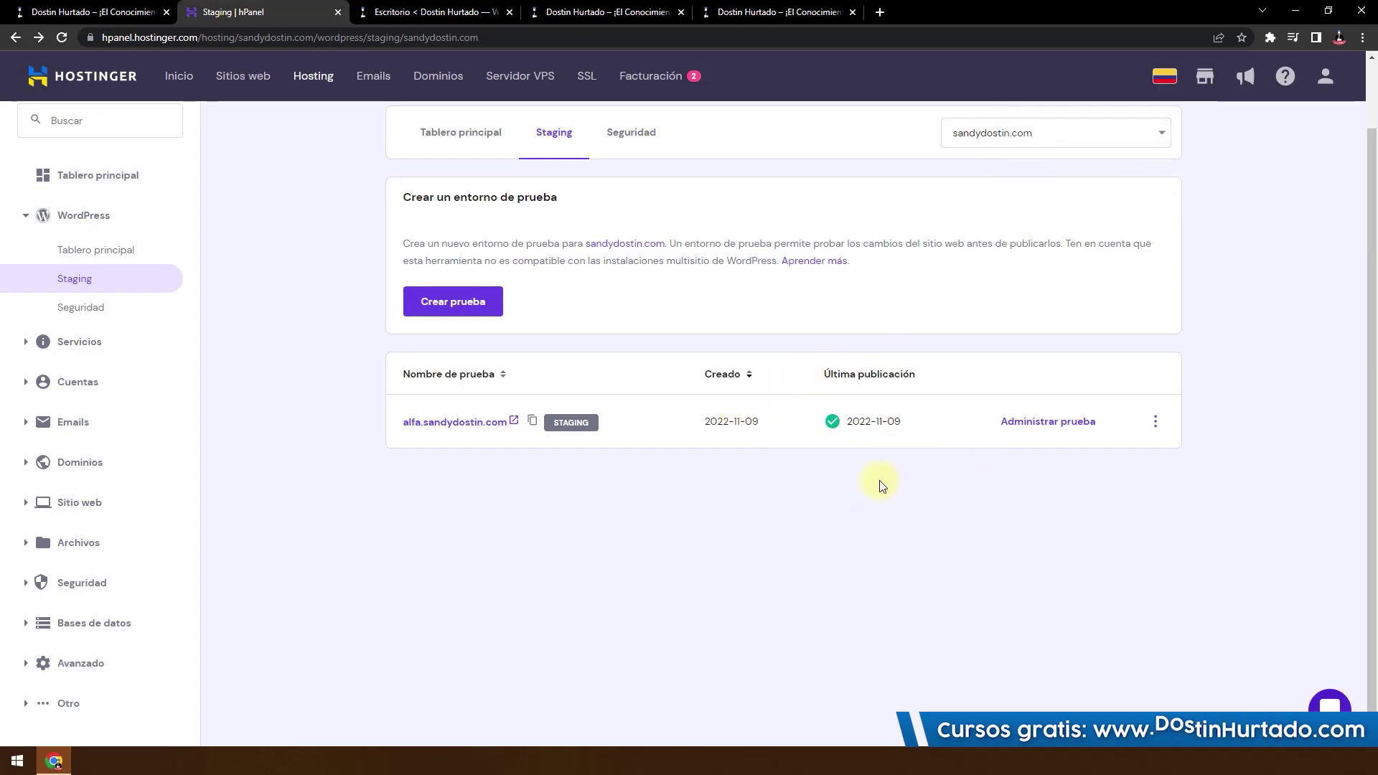
Step: View the staging homepage, then reload the live sandydostin.com homepage to check the published version
click(747, 12)
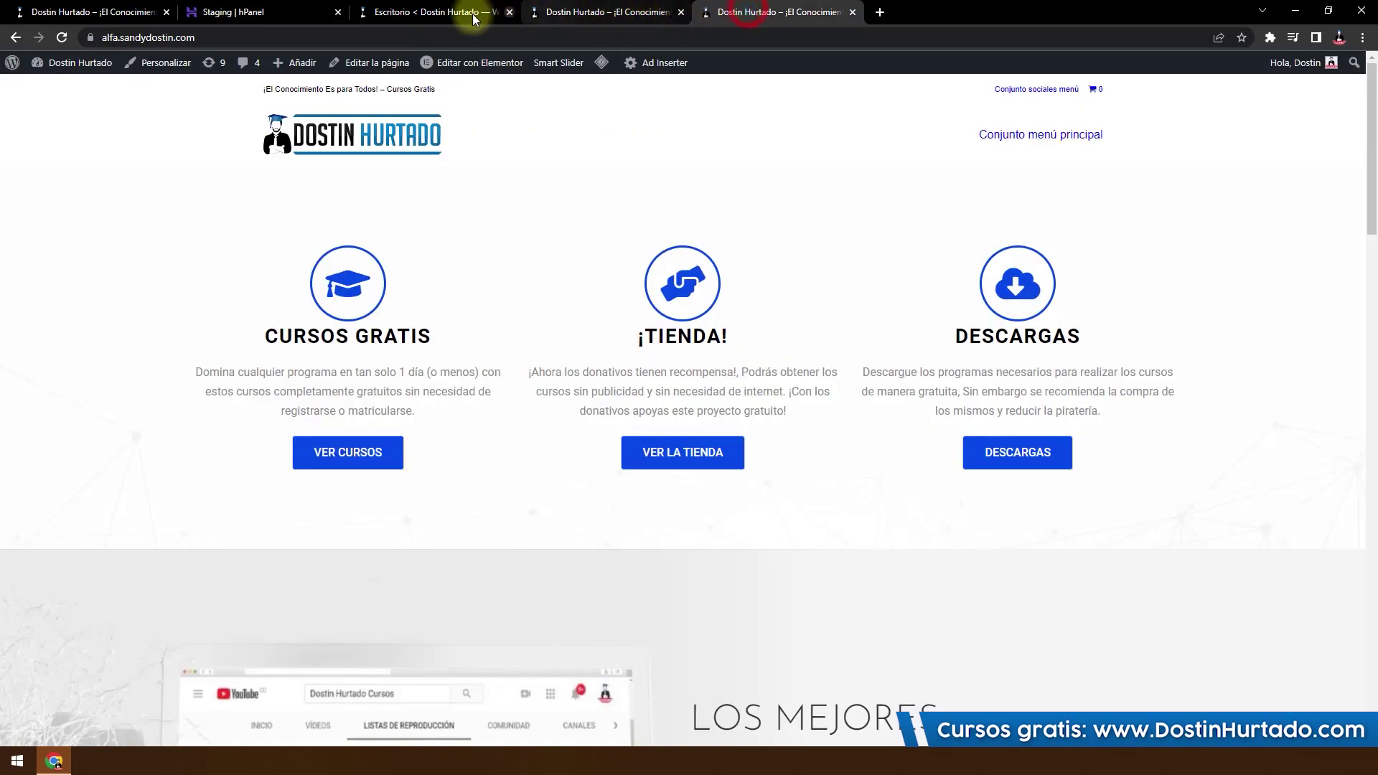
click(610, 12)
click(215, 37)
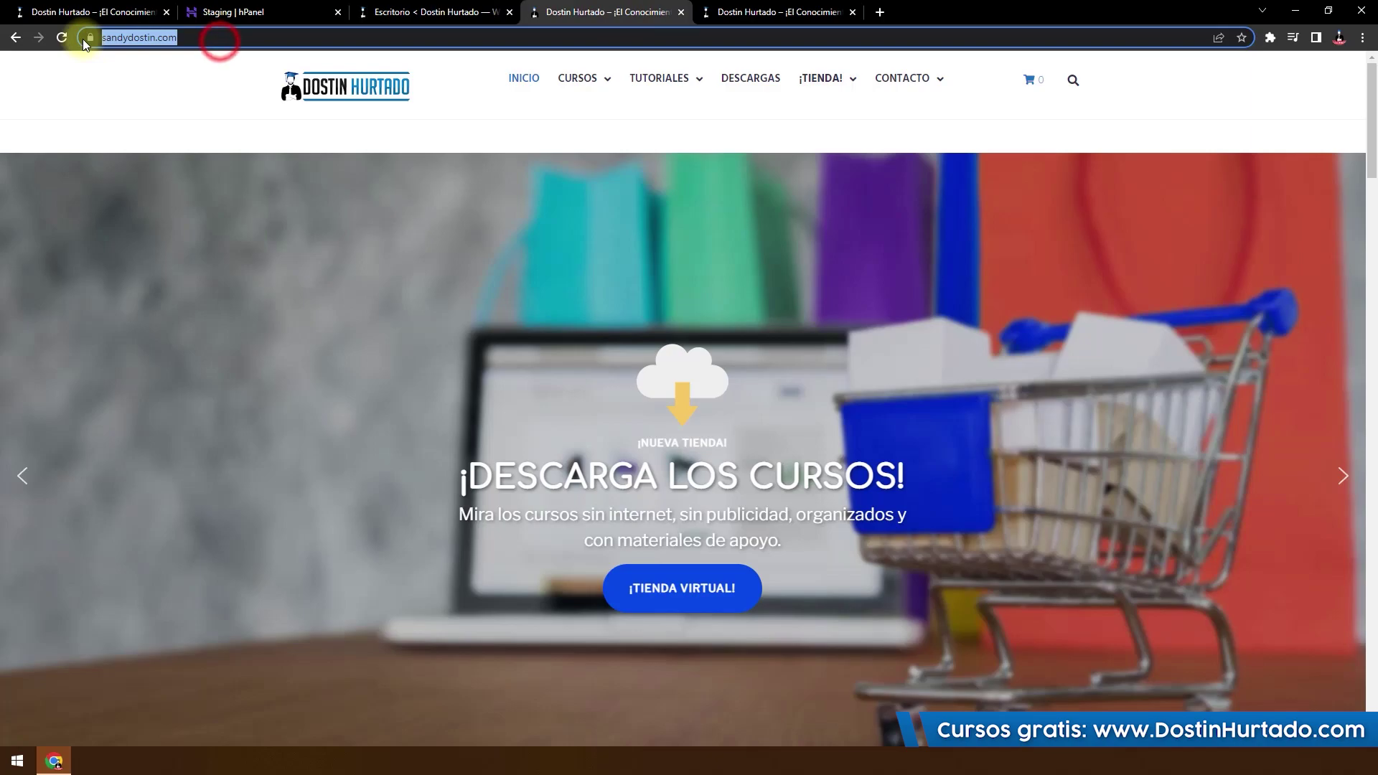
click(64, 41)
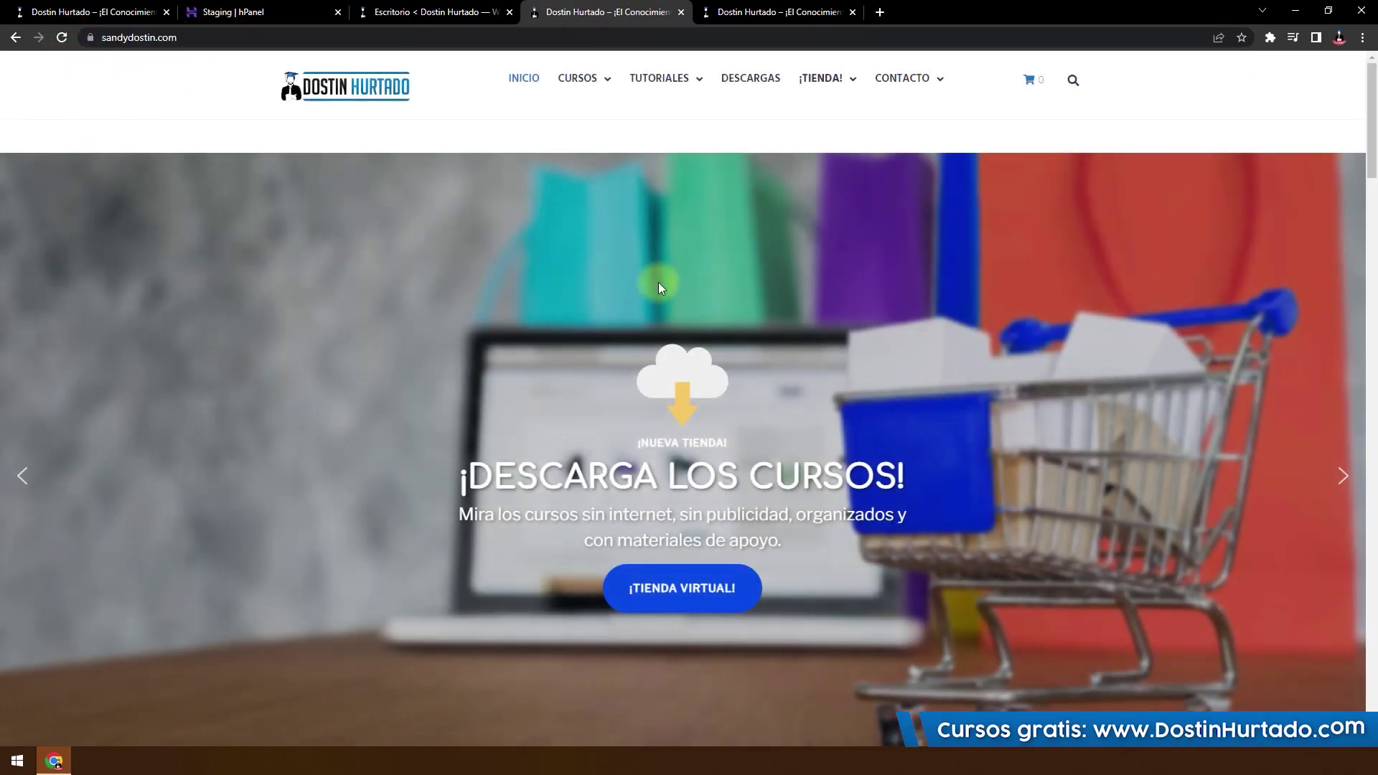
Step: Clear the entire cache of the live sandydostin.com site from its WordPress dashboard in hPanel
click(462, 12)
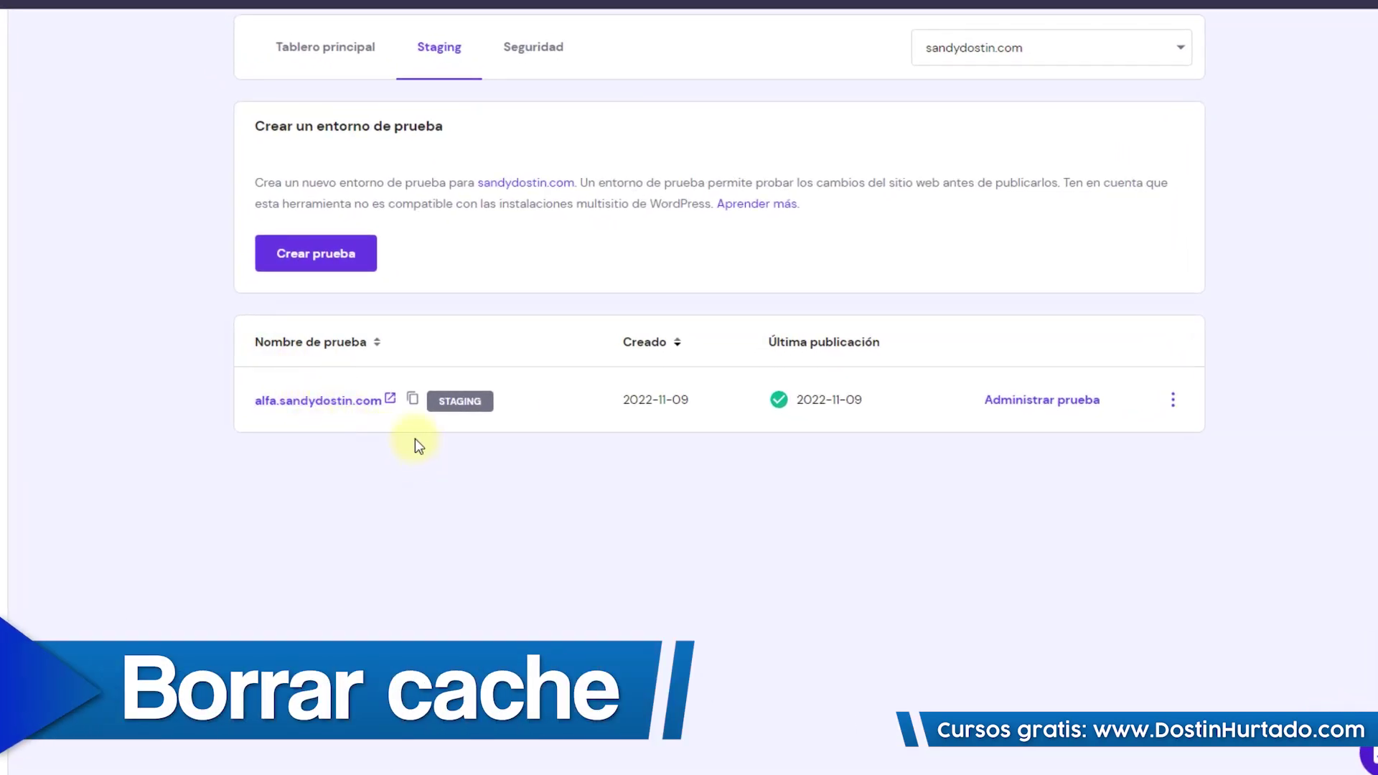
scroll(415, 442, up, 2)
click(323, 140)
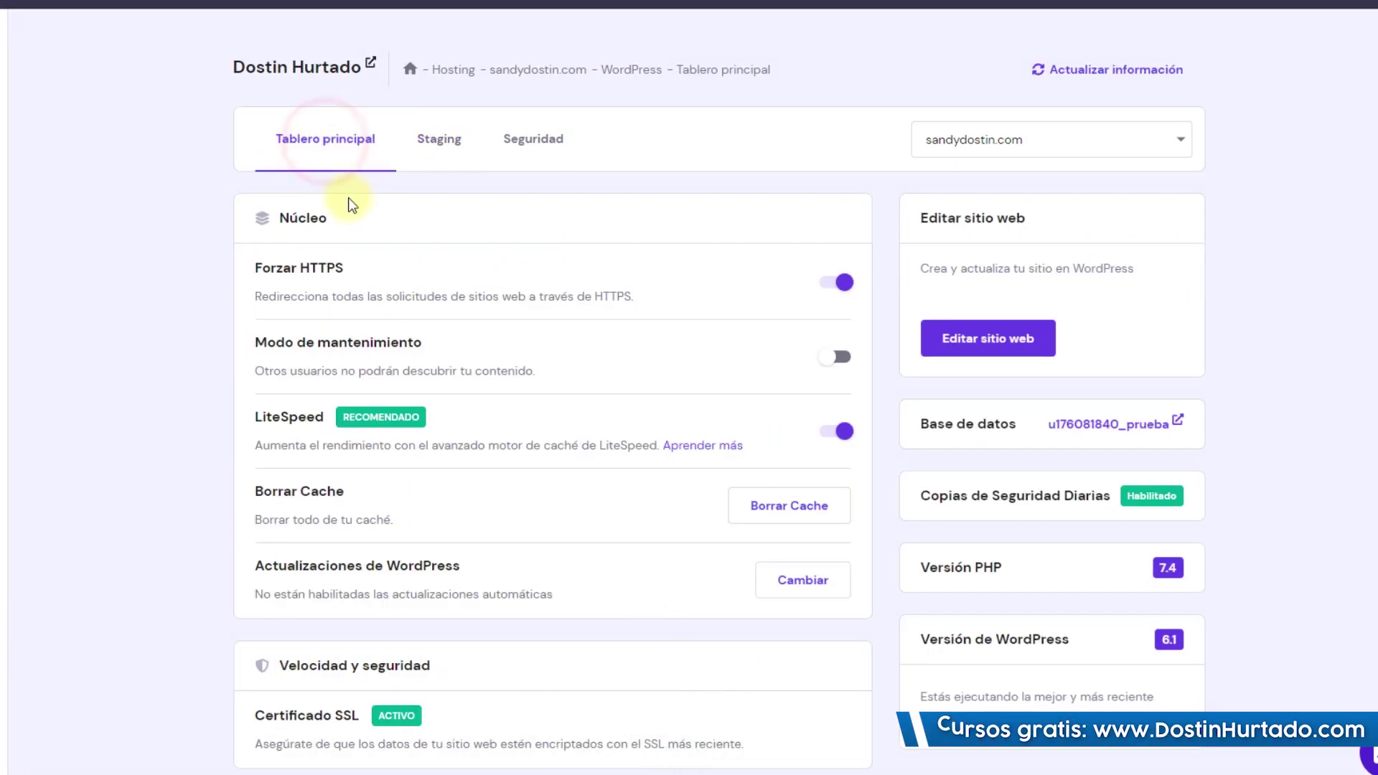
click(739, 507)
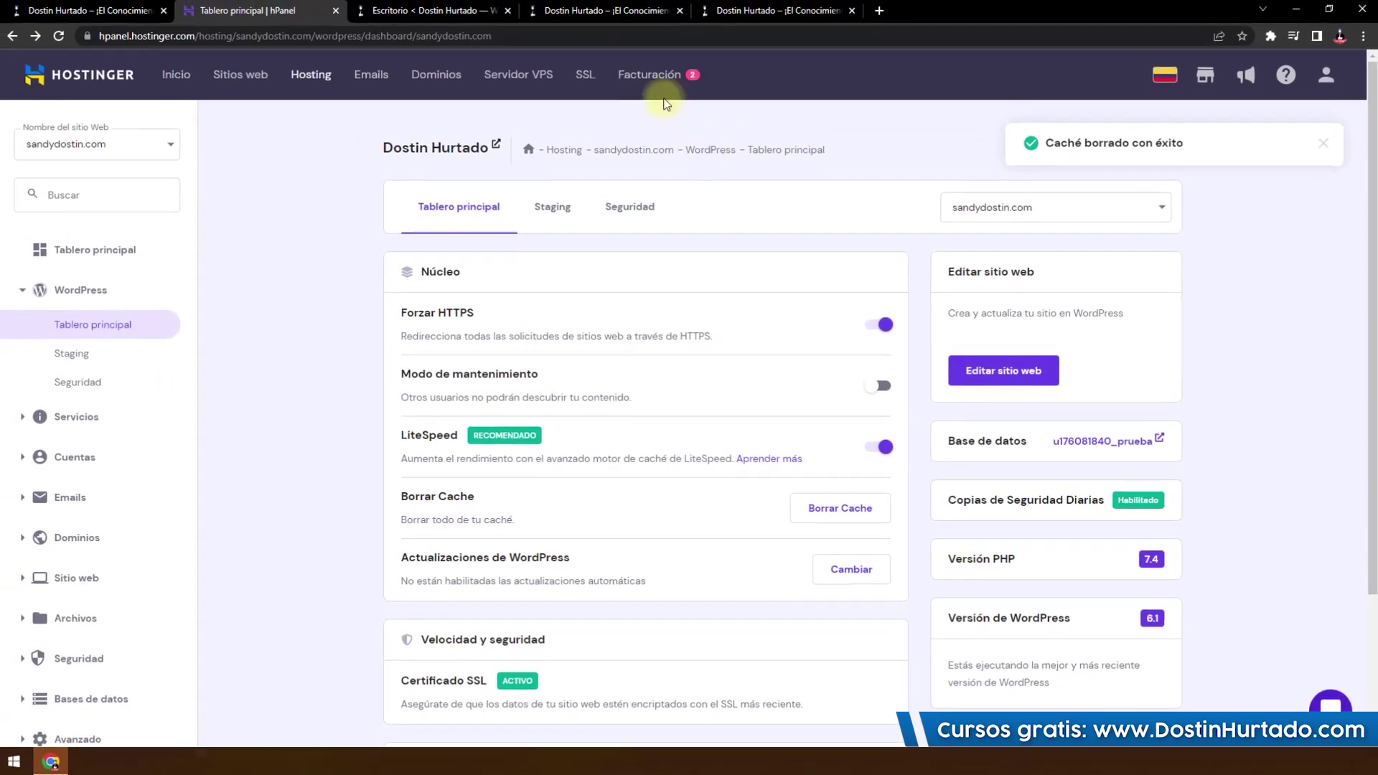
Step: Examine the live sandydostin.com homepage from its header down to the tutorials section and check its address
click(603, 13)
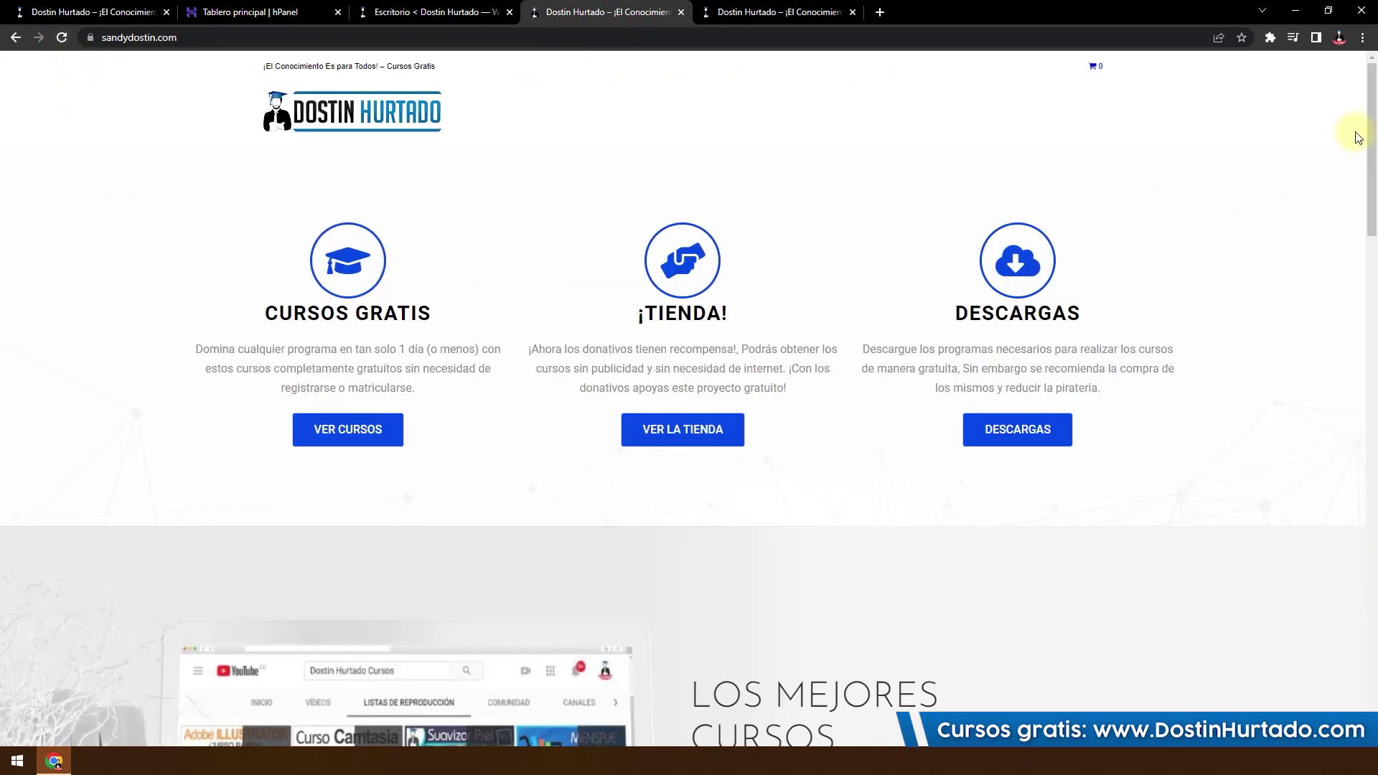
scroll(1370, 116, down, 2)
scroll(1367, 111, up, 2)
scroll(560, 495, down, 15)
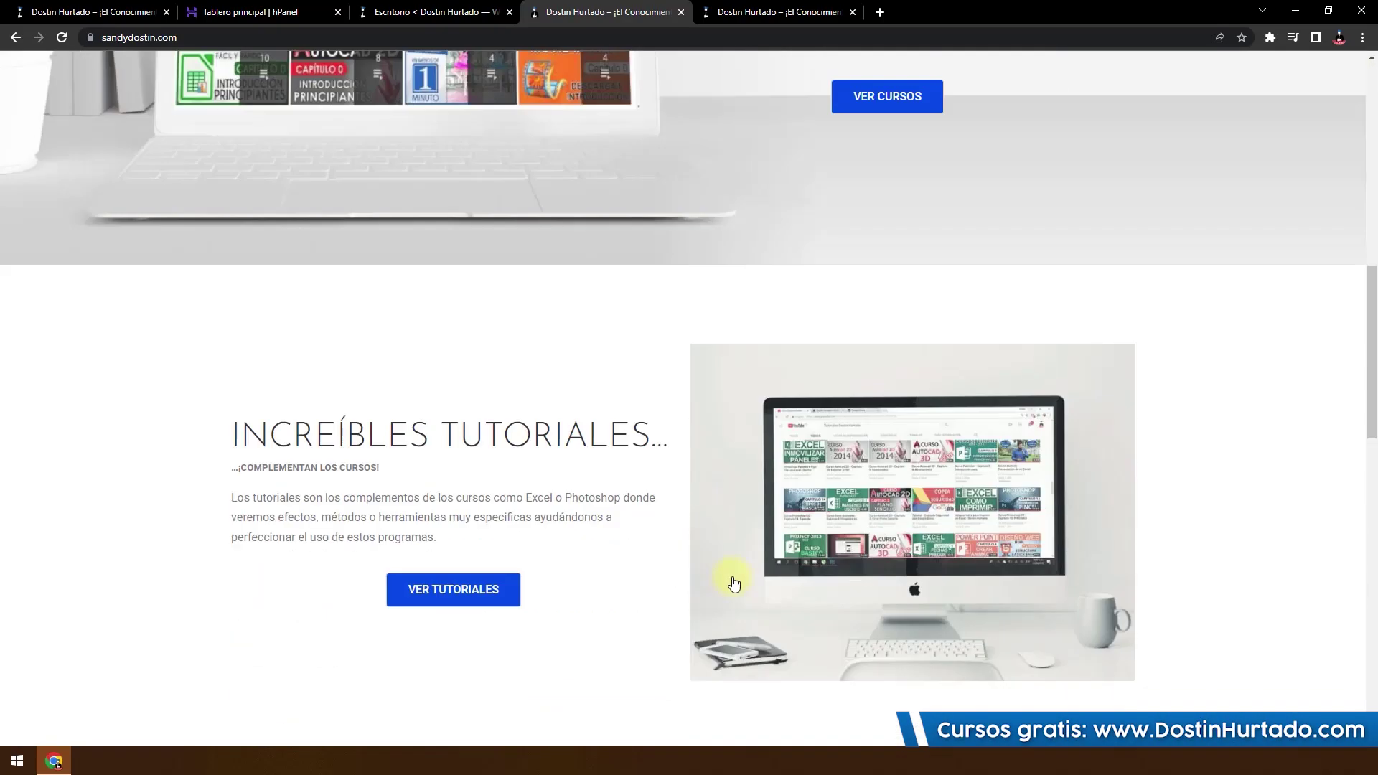
key(Home)
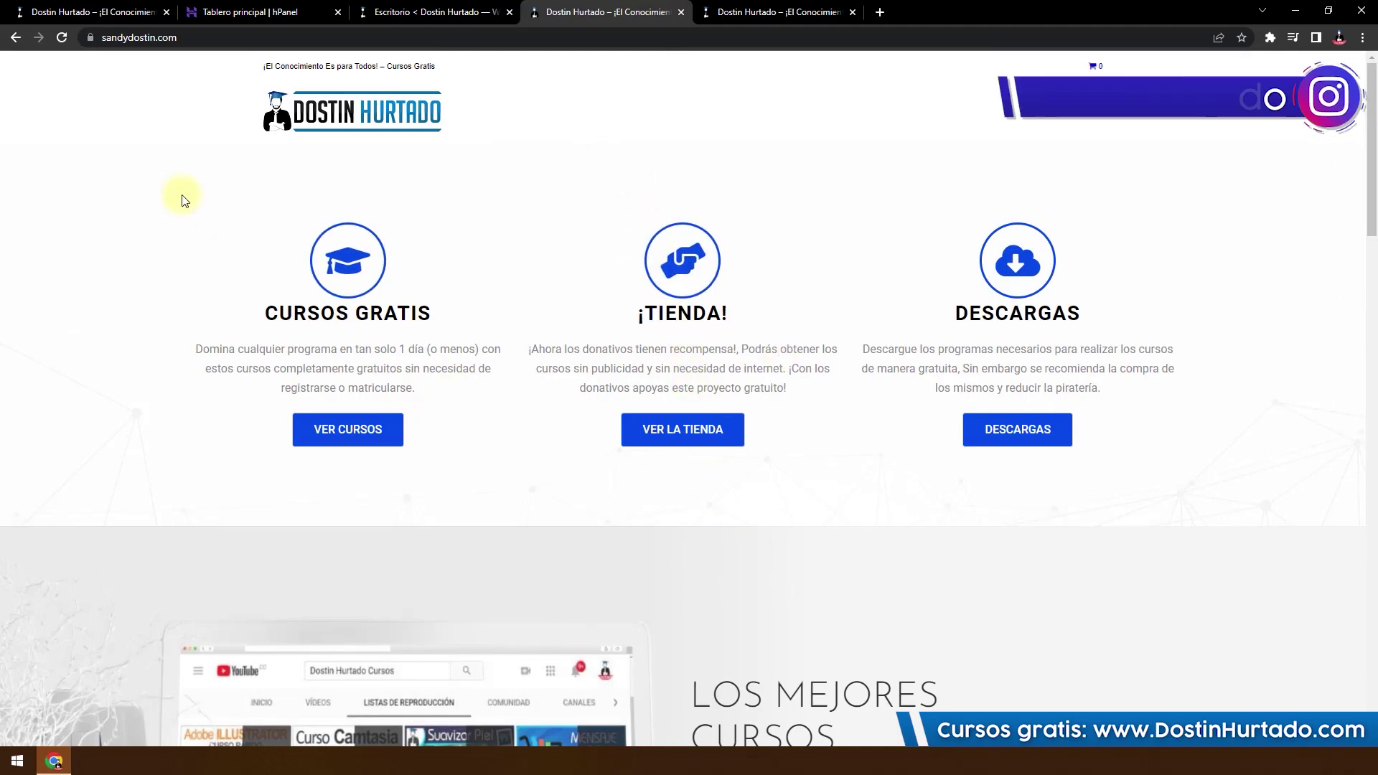
click(216, 37)
click(175, 318)
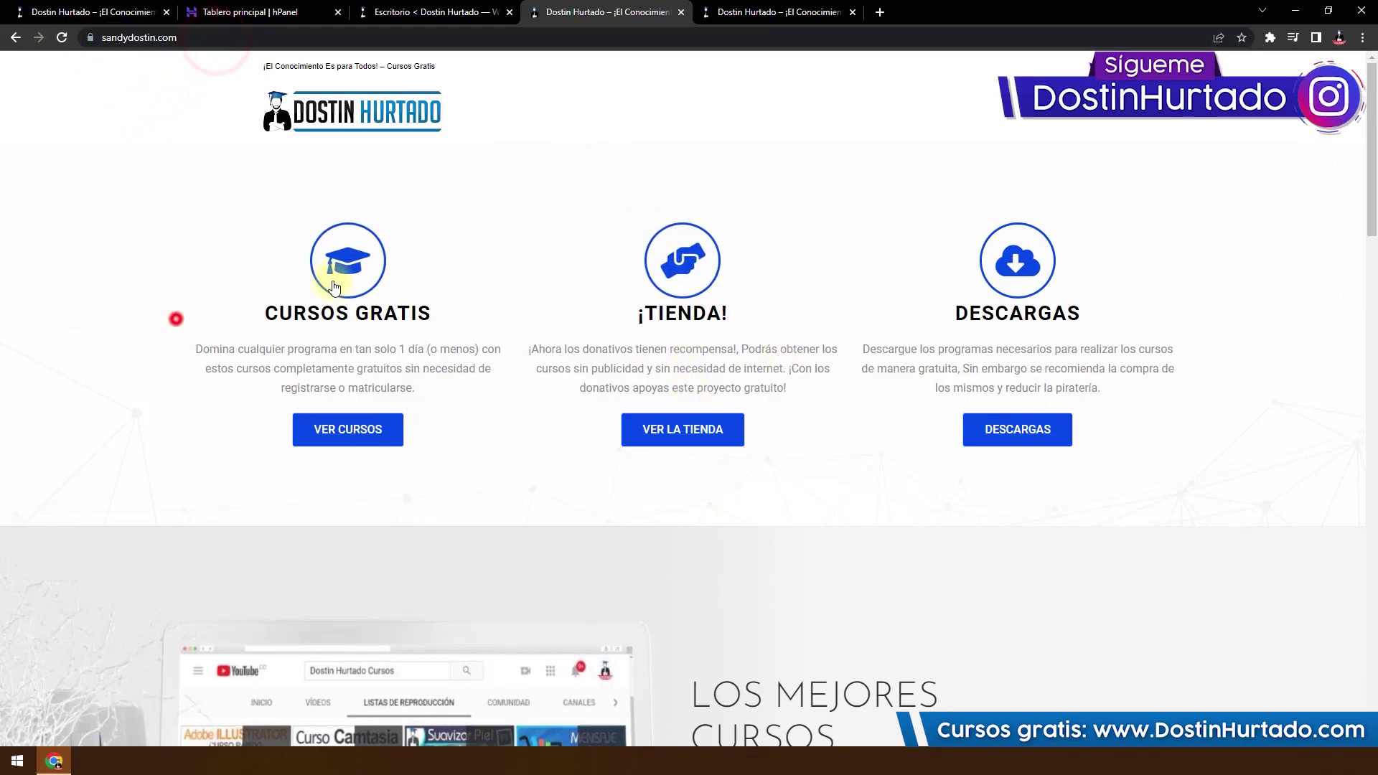
scroll(400, 354, down, 3)
scroll(486, 403, up, 3)
scroll(711, 314, down, 18)
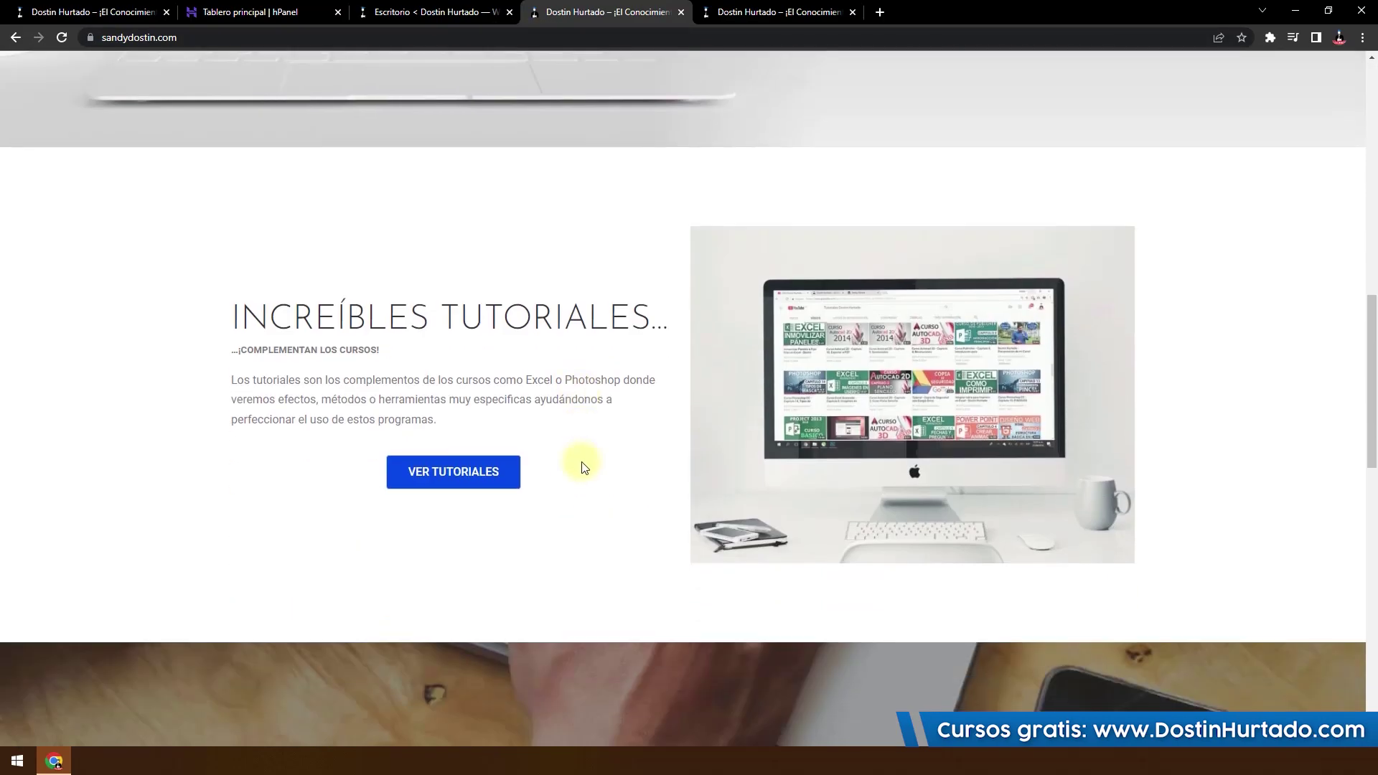
scroll(586, 469, up, 9)
scroll(614, 487, up, 10)
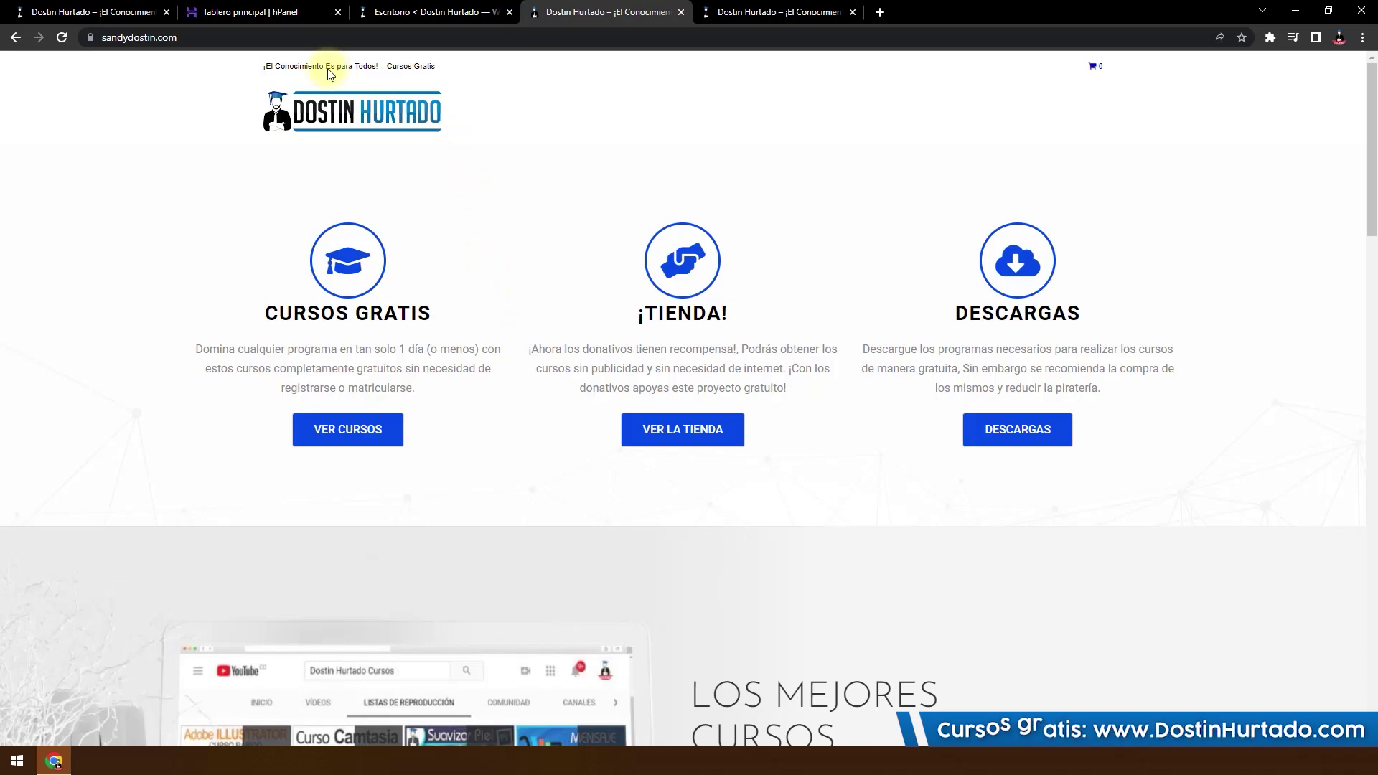
Step: Review the list of staging environments for sandydostin.com in hPanel, then view the live homepage again
click(270, 15)
click(560, 207)
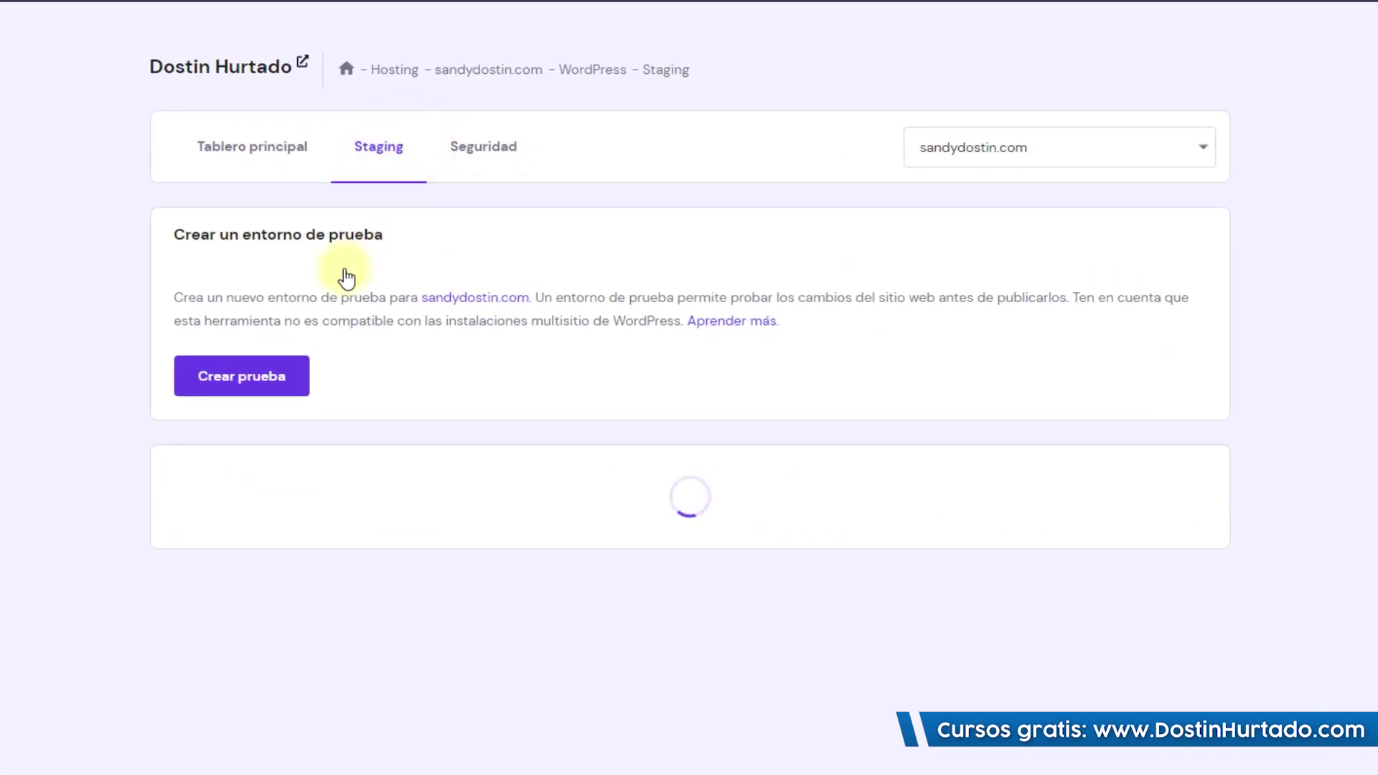
scroll(820, 587, down, 2)
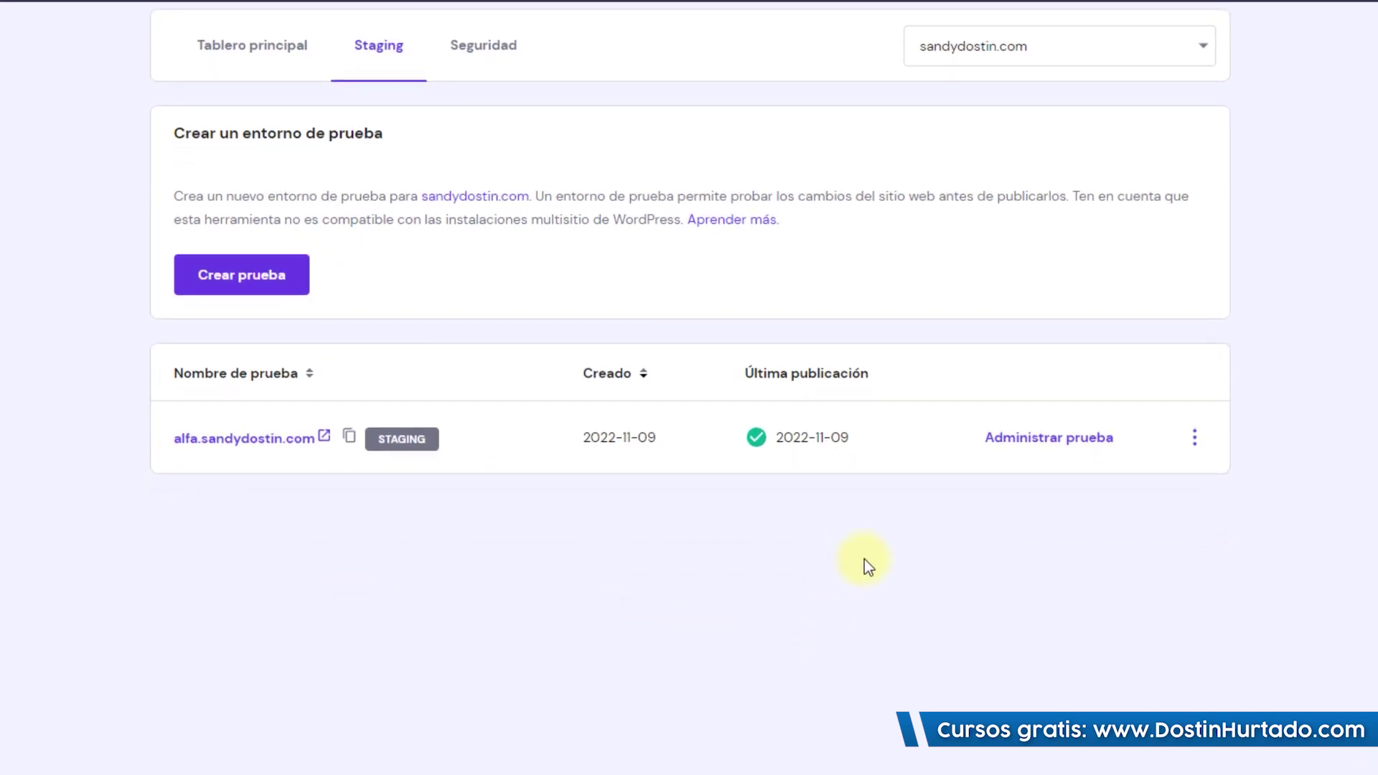
scroll(868, 564, up, 2)
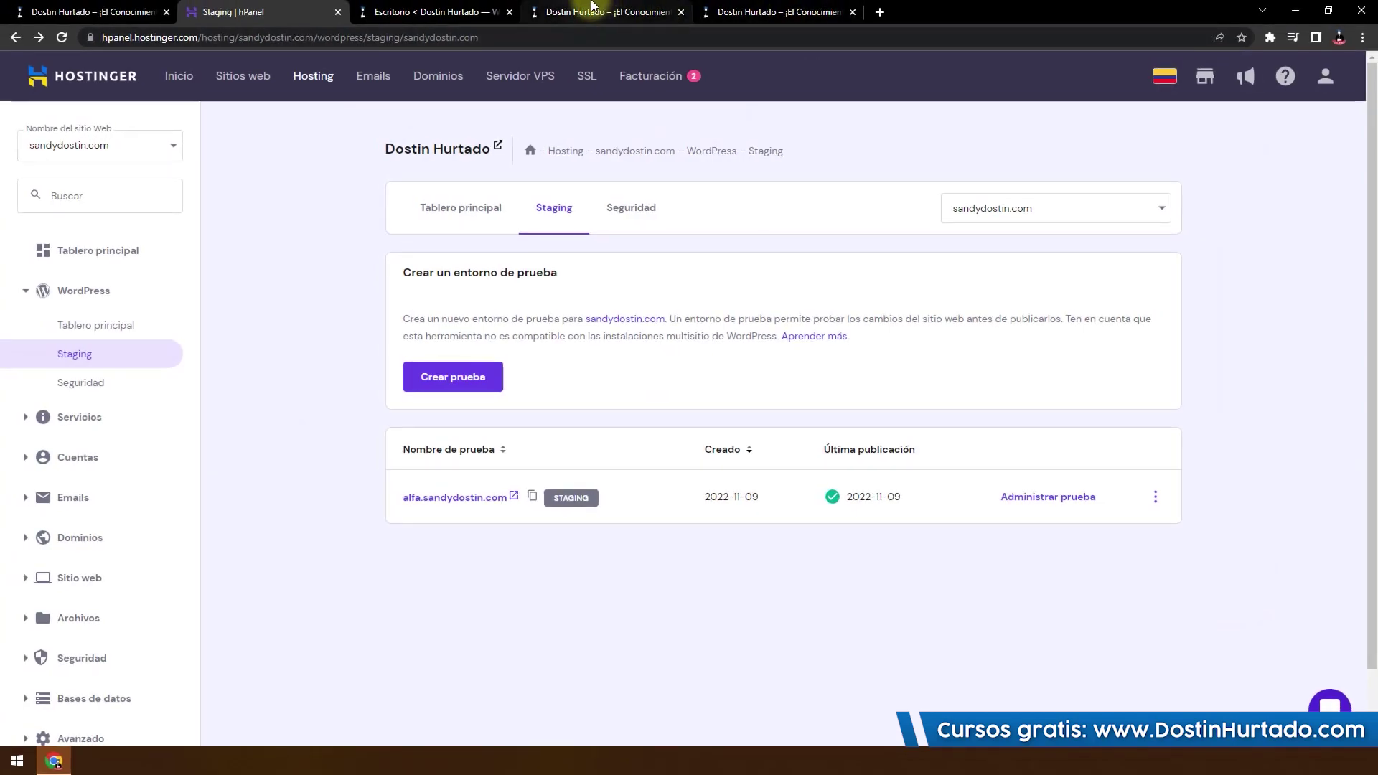
click(591, 9)
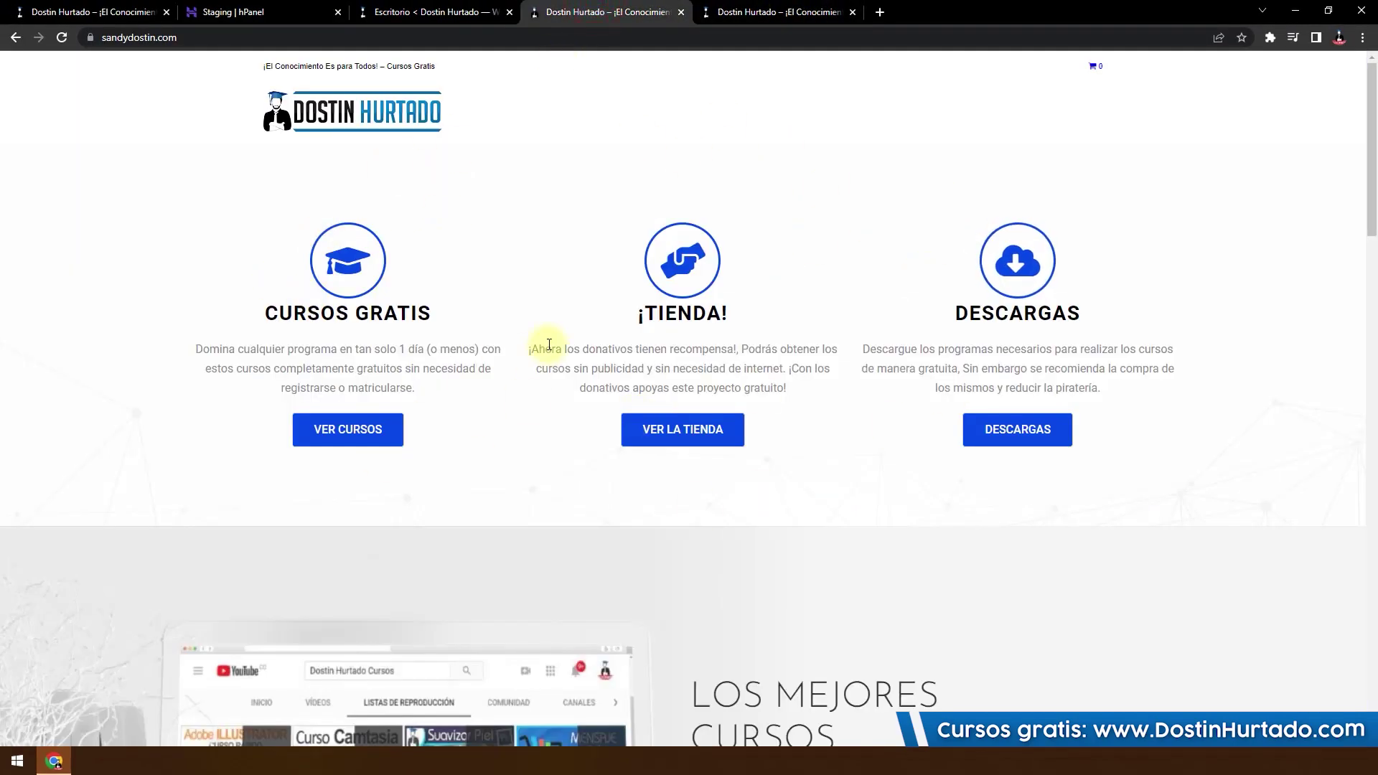
Step: Revert the published alfa.sandydostin.com staging environment from hPanel, reading the notice before confirming, and close the processing message
click(273, 10)
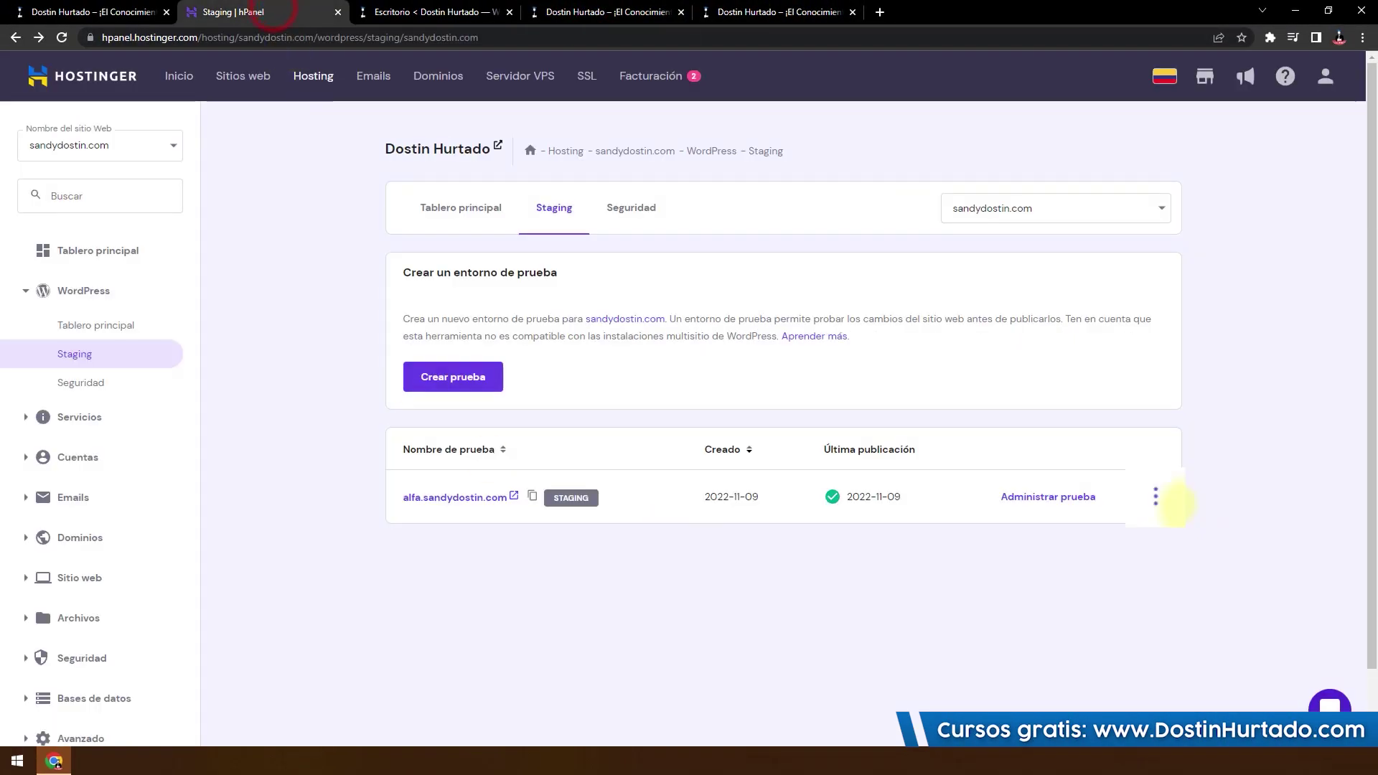
click(1156, 499)
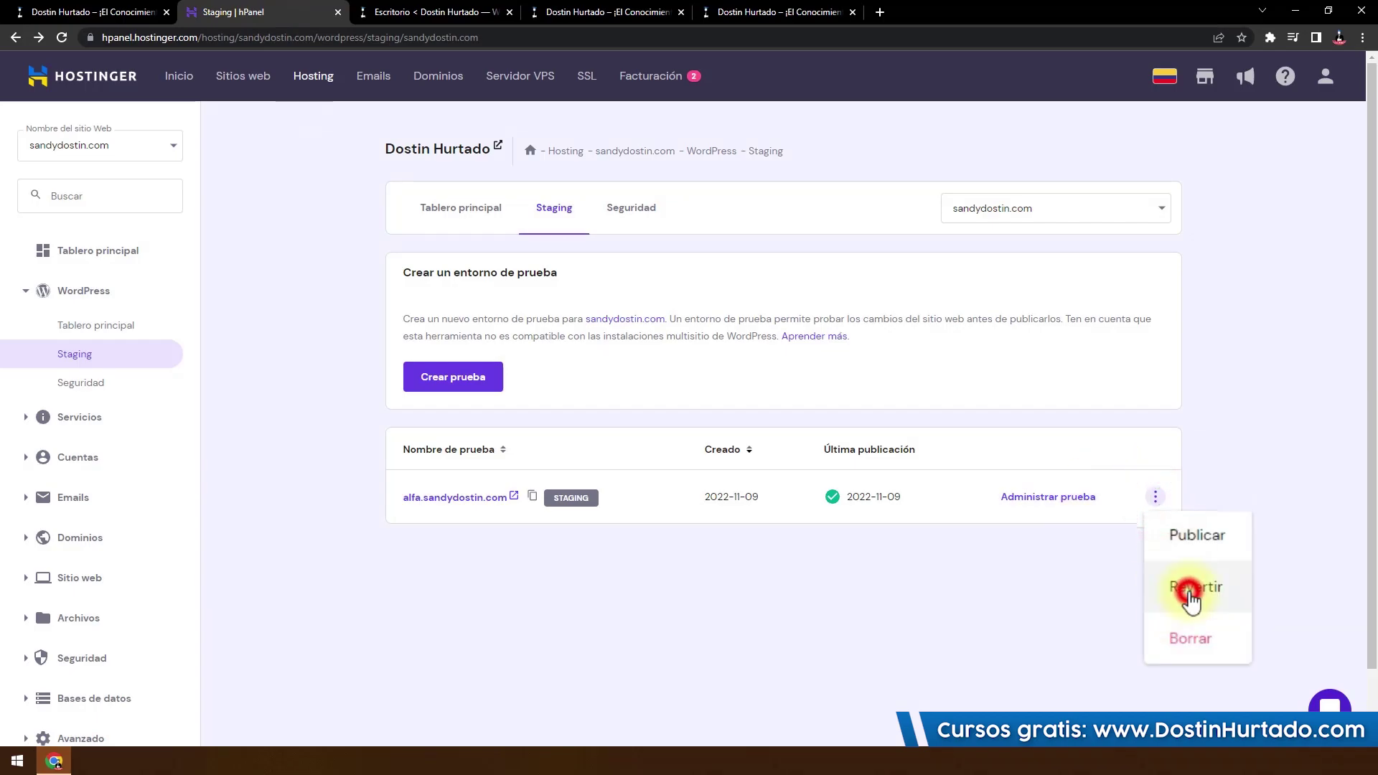
click(1192, 596)
drag(416, 367, 507, 367)
drag(632, 358, 908, 354)
click(908, 353)
click(932, 451)
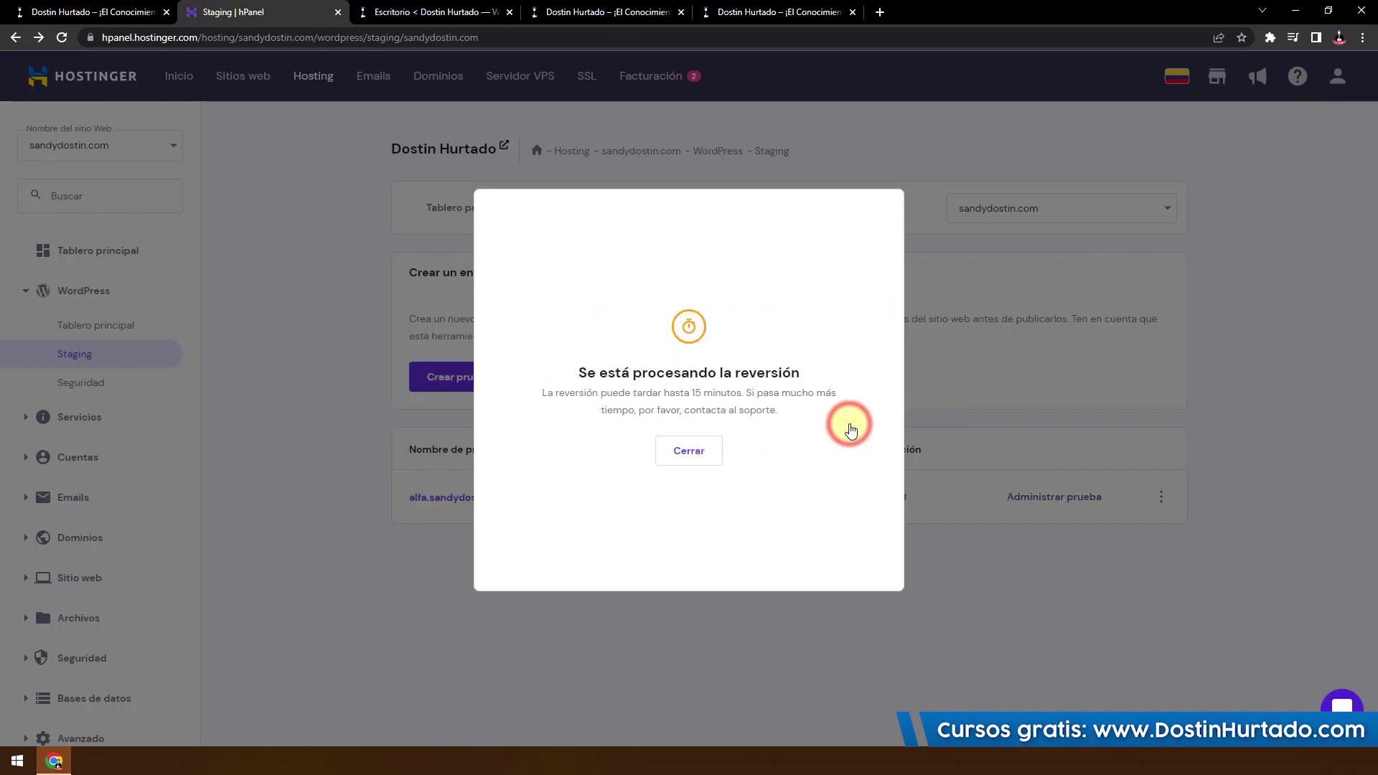
click(691, 454)
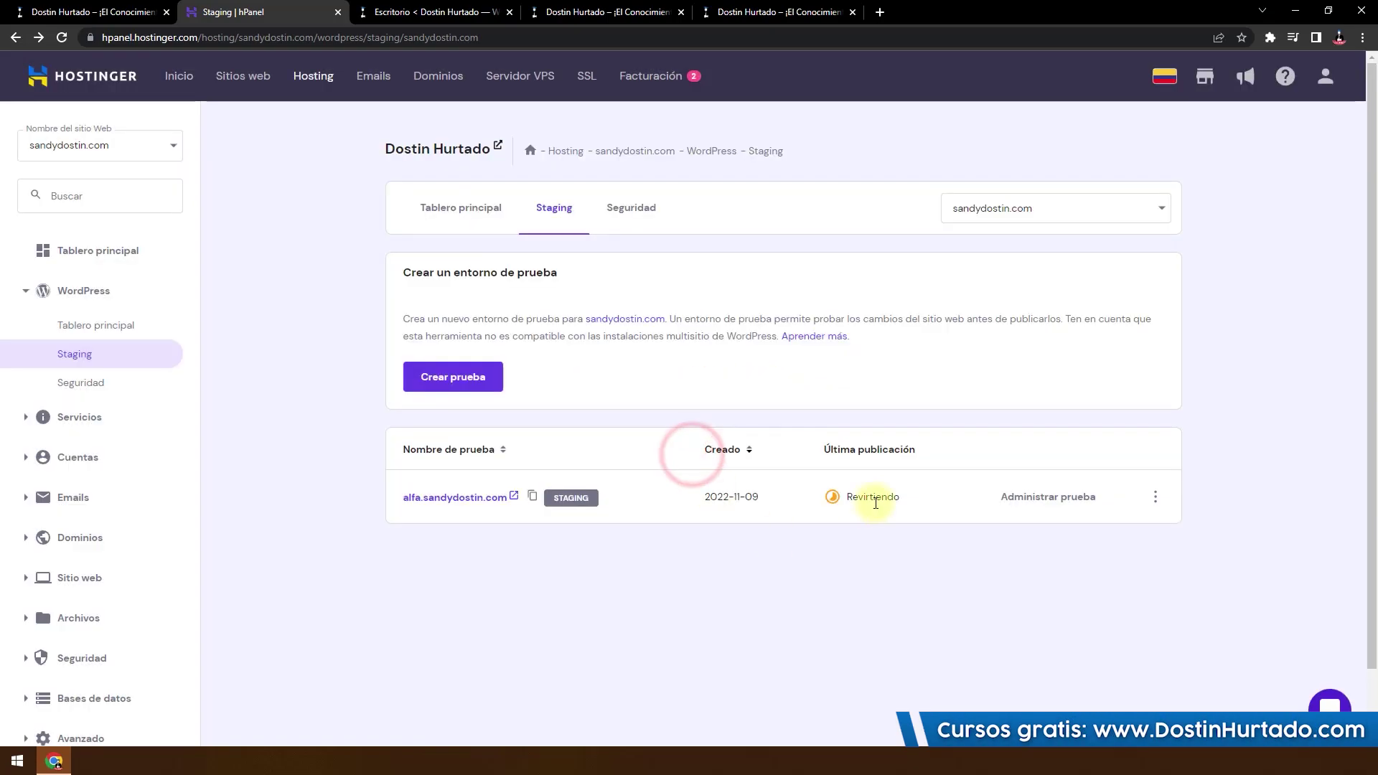
click(929, 545)
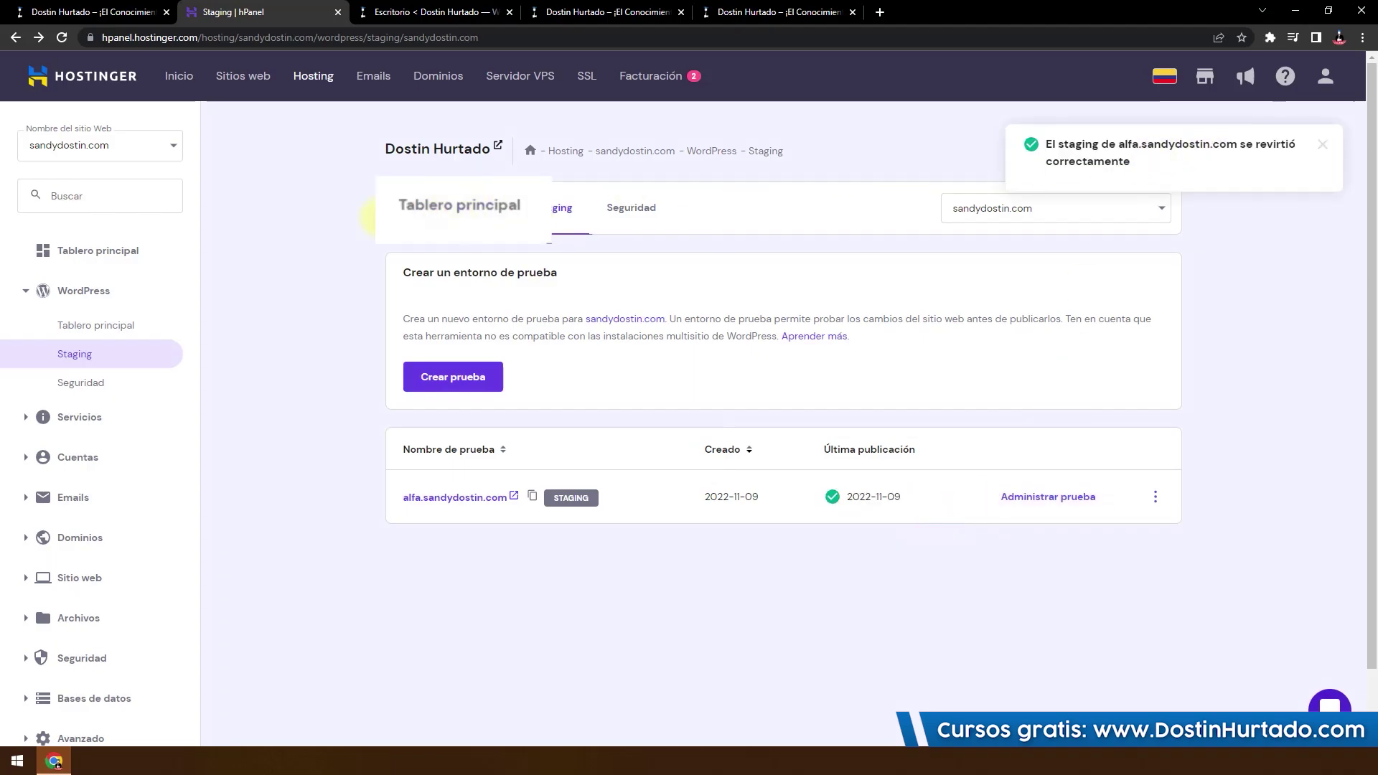
Step: Clear the entire cache of sandydostin.com from its WordPress dashboard in hPanel and reload the live homepage
click(394, 216)
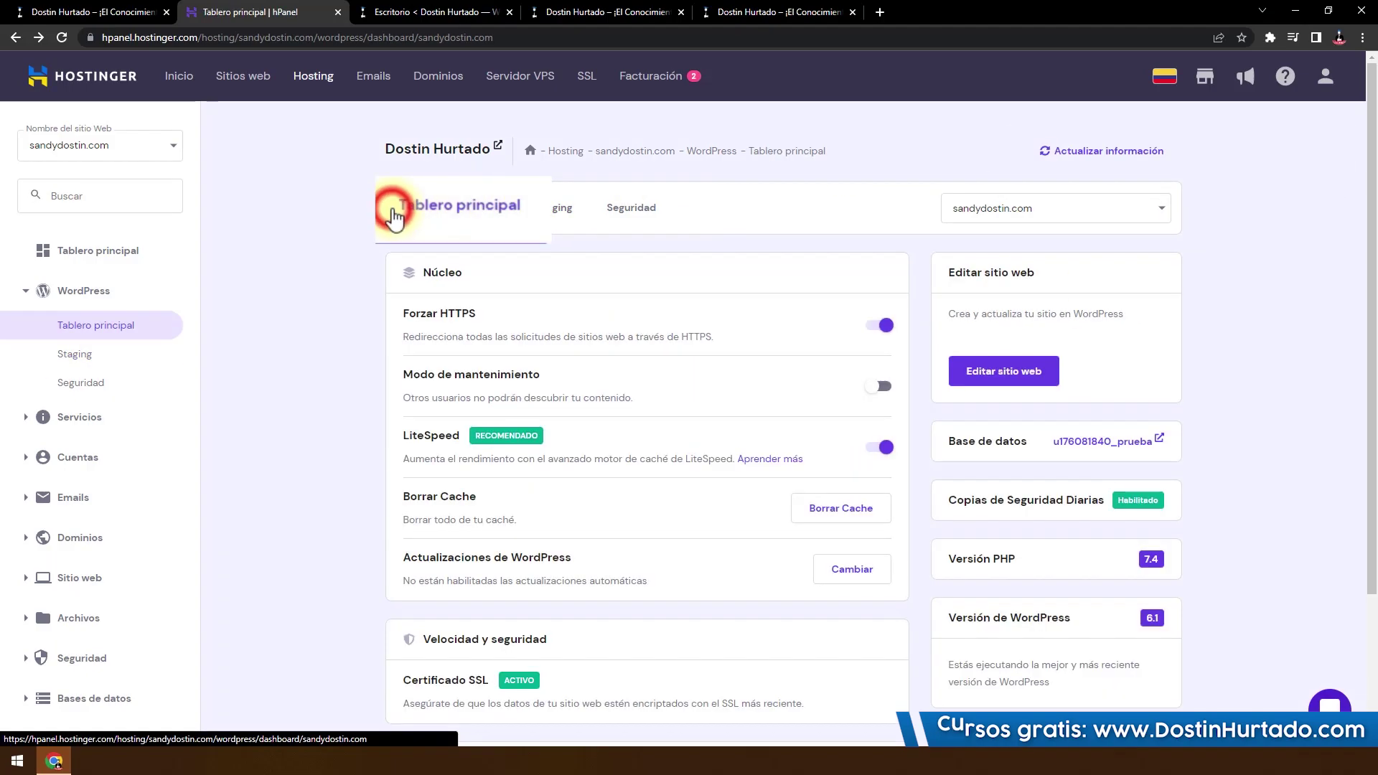
click(788, 516)
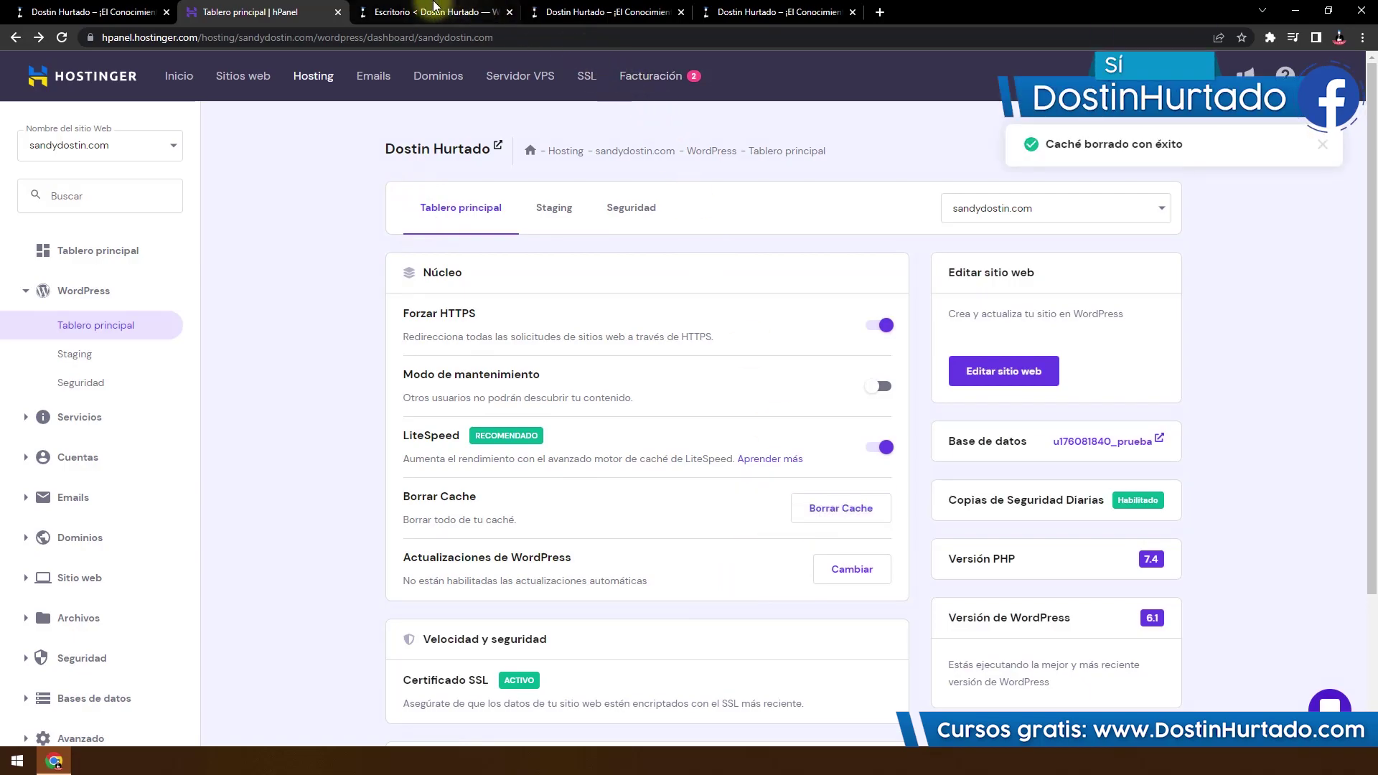
click(431, 11)
click(574, 11)
click(218, 43)
click(144, 167)
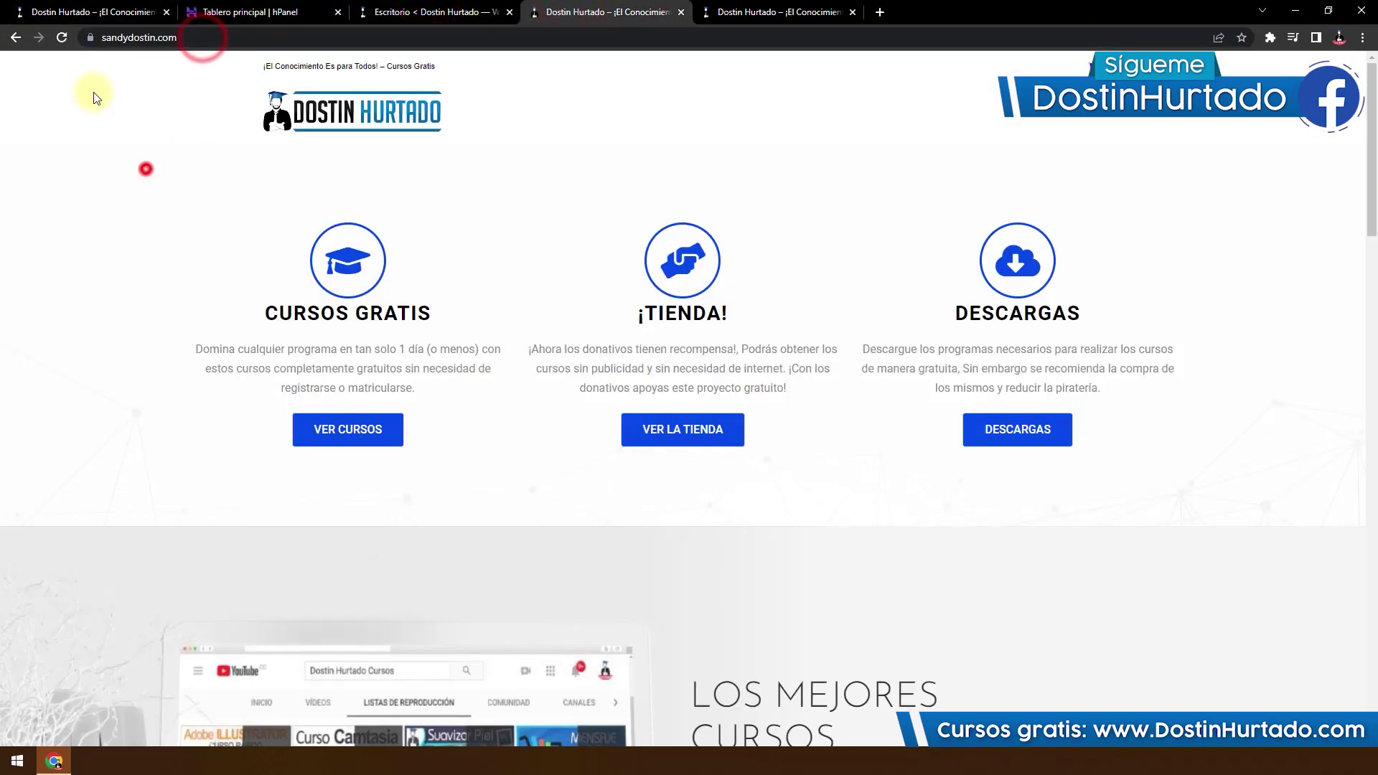
click(61, 37)
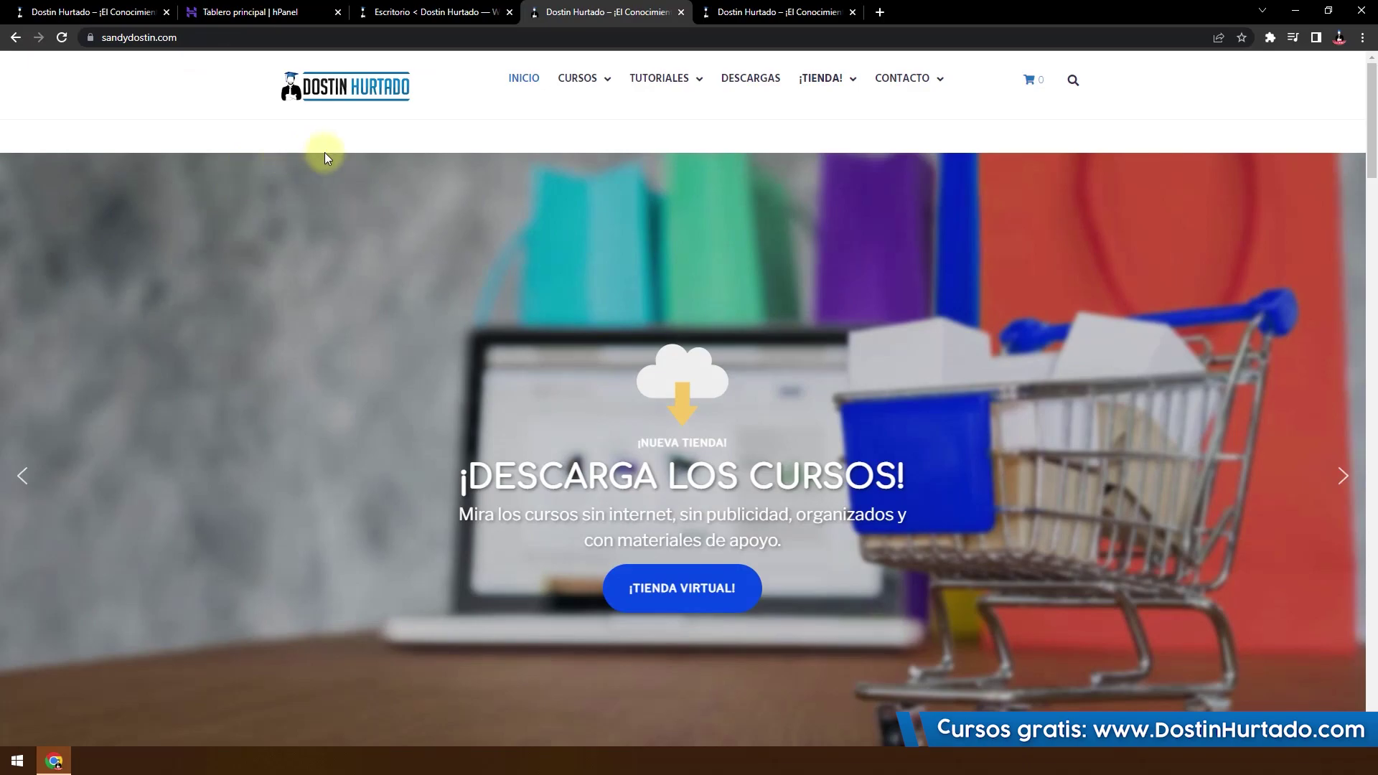
Step: Examine the reverted live homepage down to the tutorials section and compare it with the alfa.sandydostin.com staging homepage
click(560, 250)
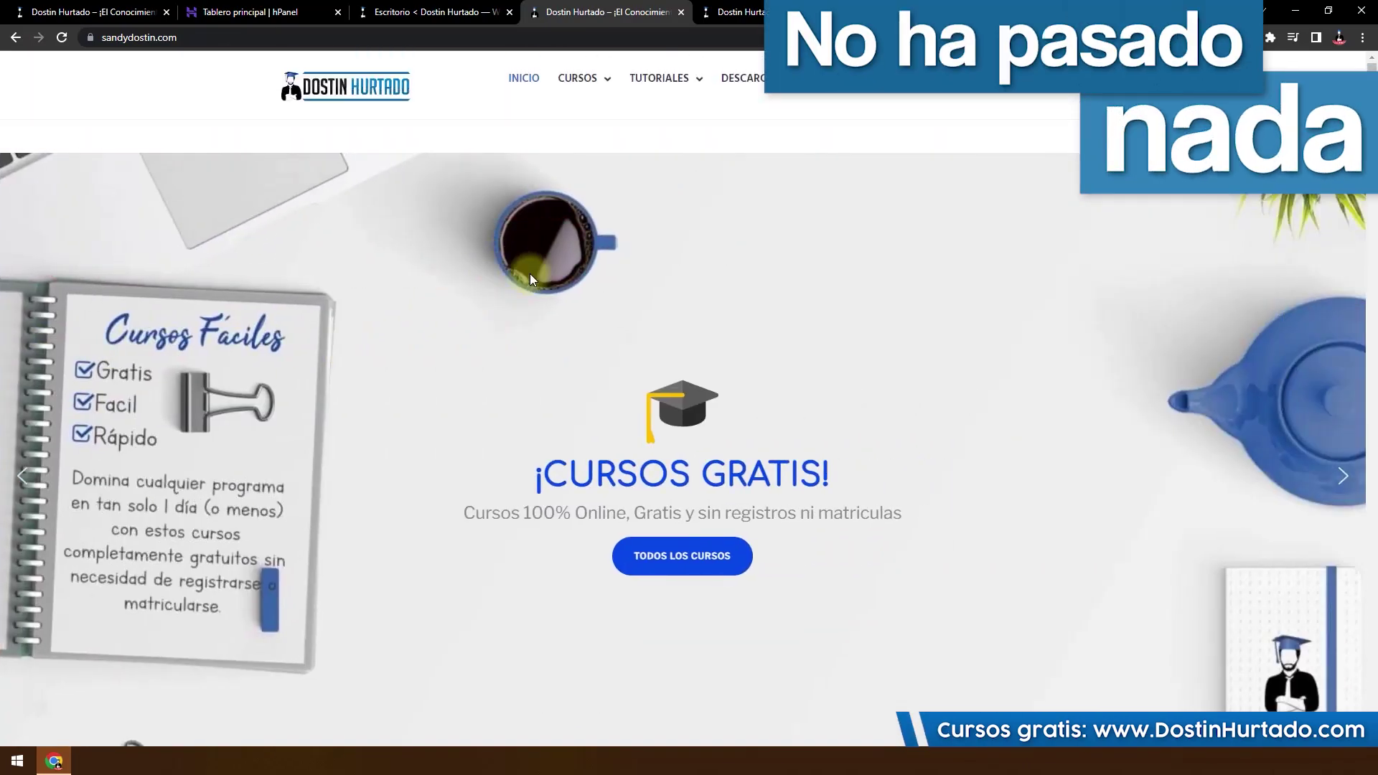
scroll(1033, 373, down, 5)
scroll(959, 502, down, 15)
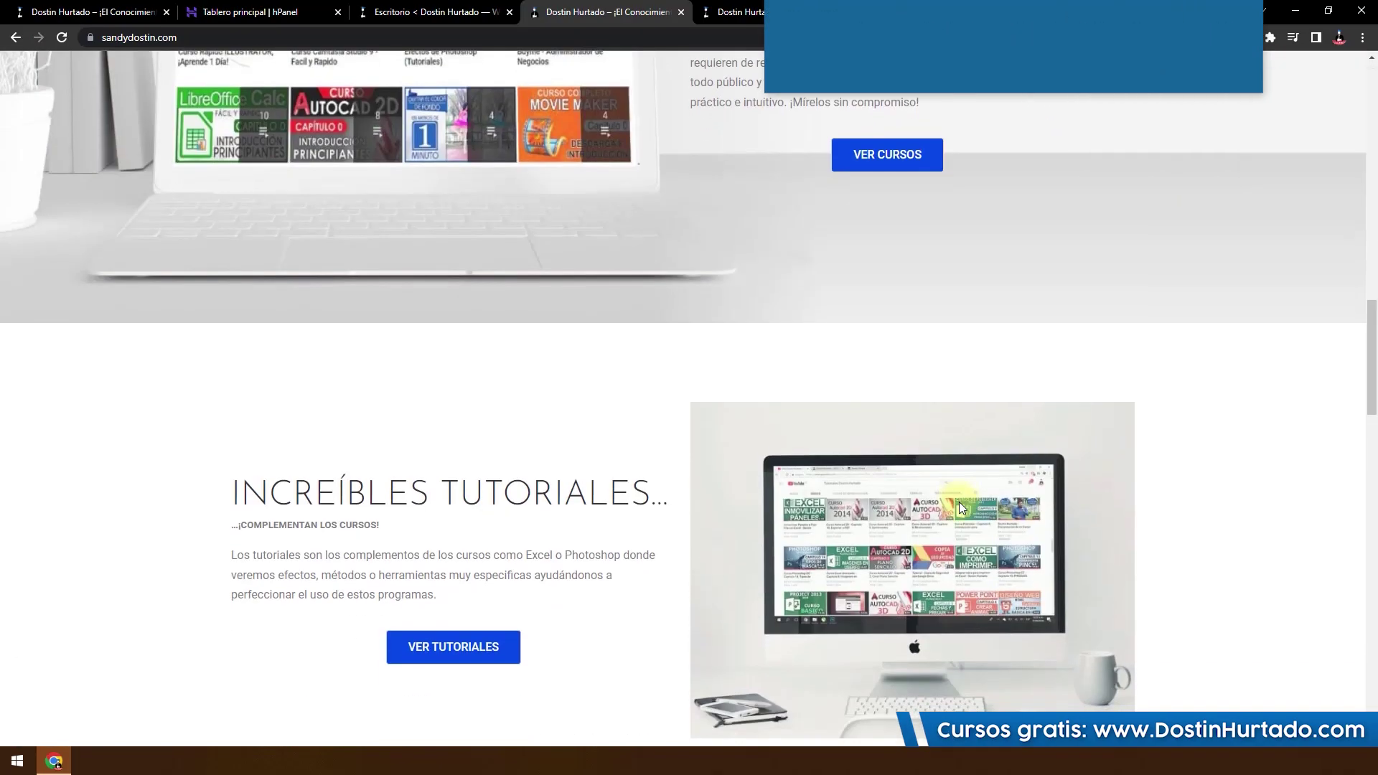
key(Home)
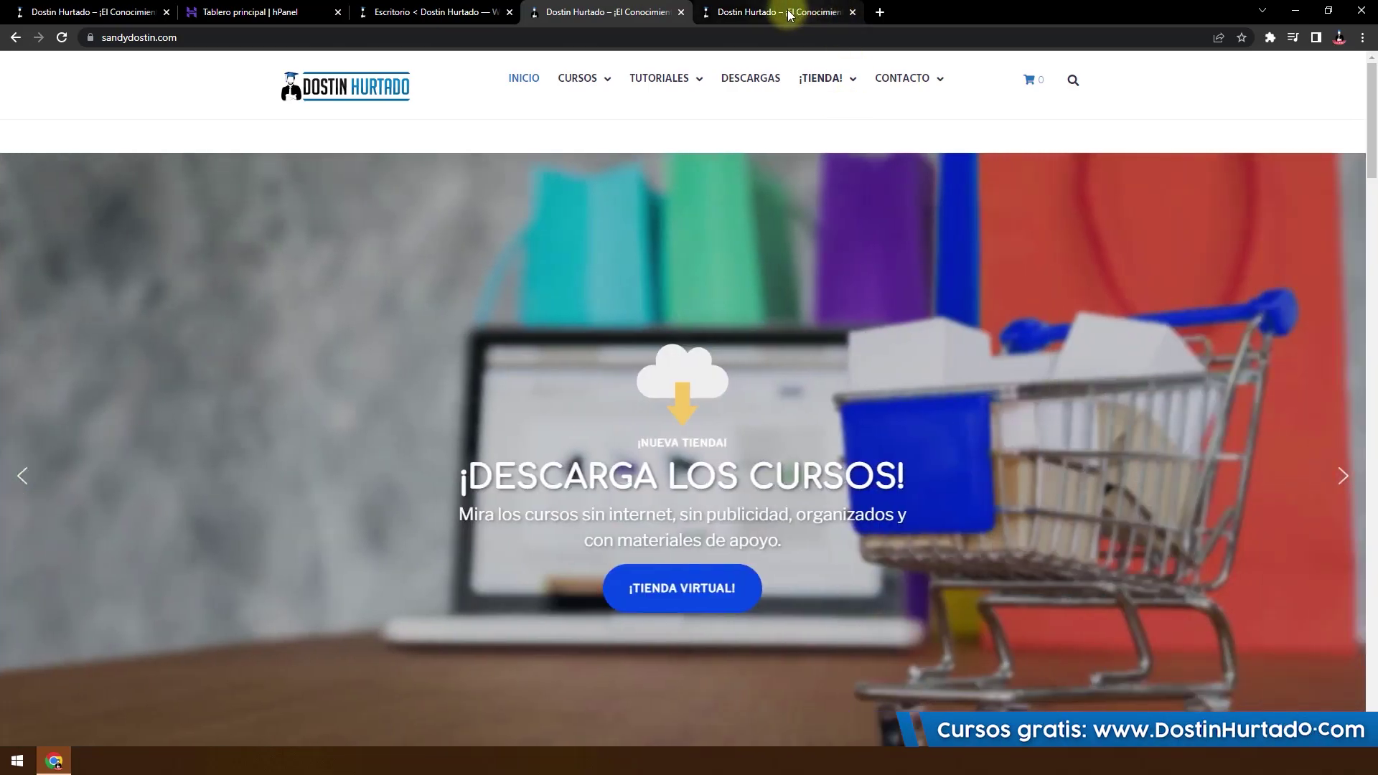
click(788, 12)
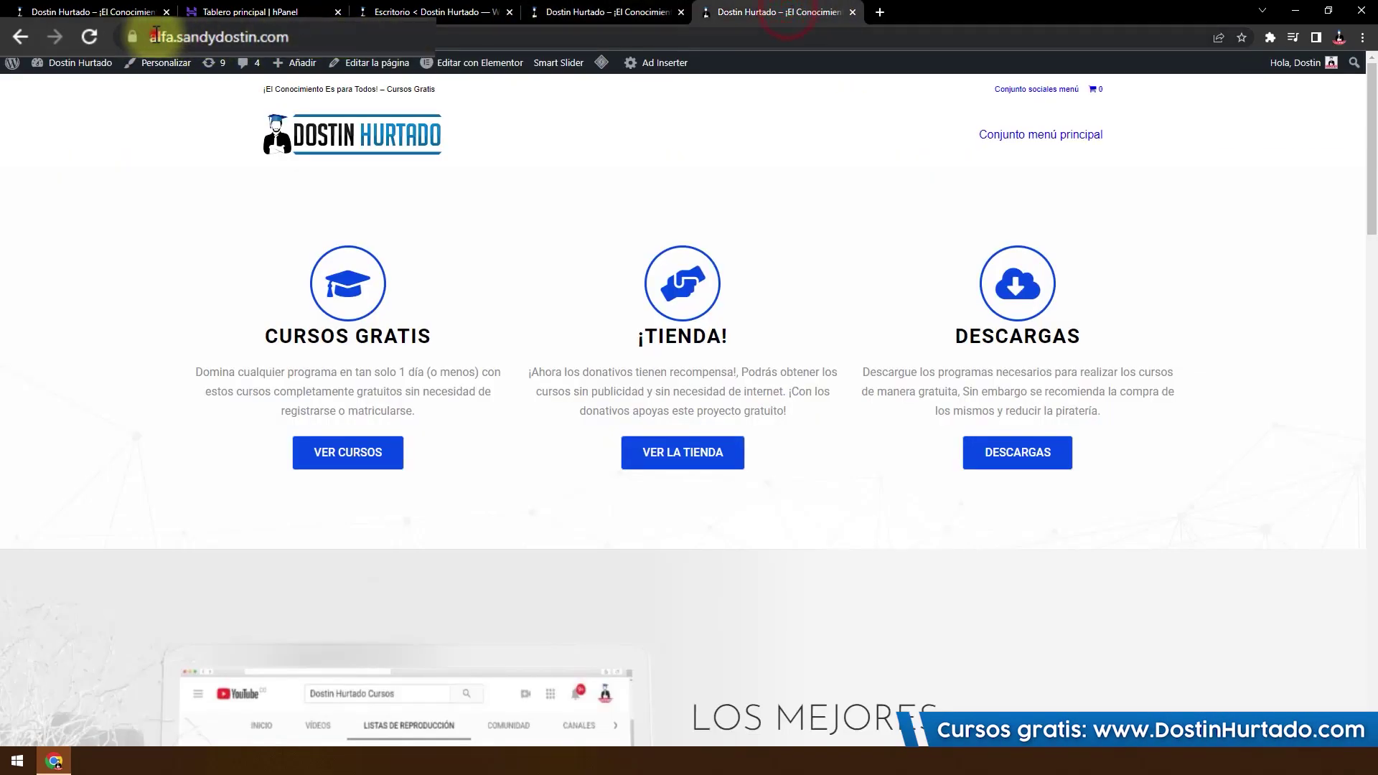
click(376, 36)
click(91, 37)
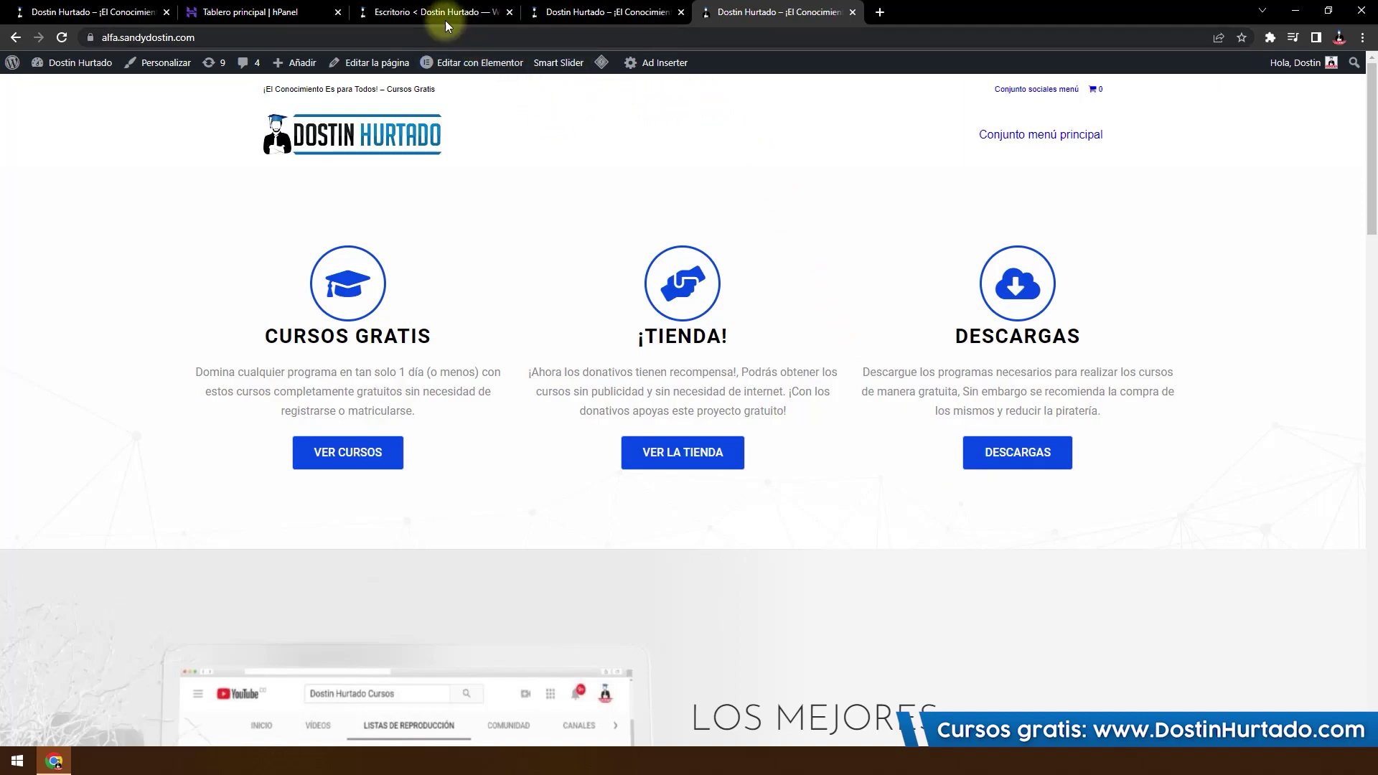
Step: Return to the staging page of sandydostin.com in hPanel and view the actions available for alfa.sandydostin.com
click(272, 12)
click(558, 208)
click(1127, 476)
click(1130, 468)
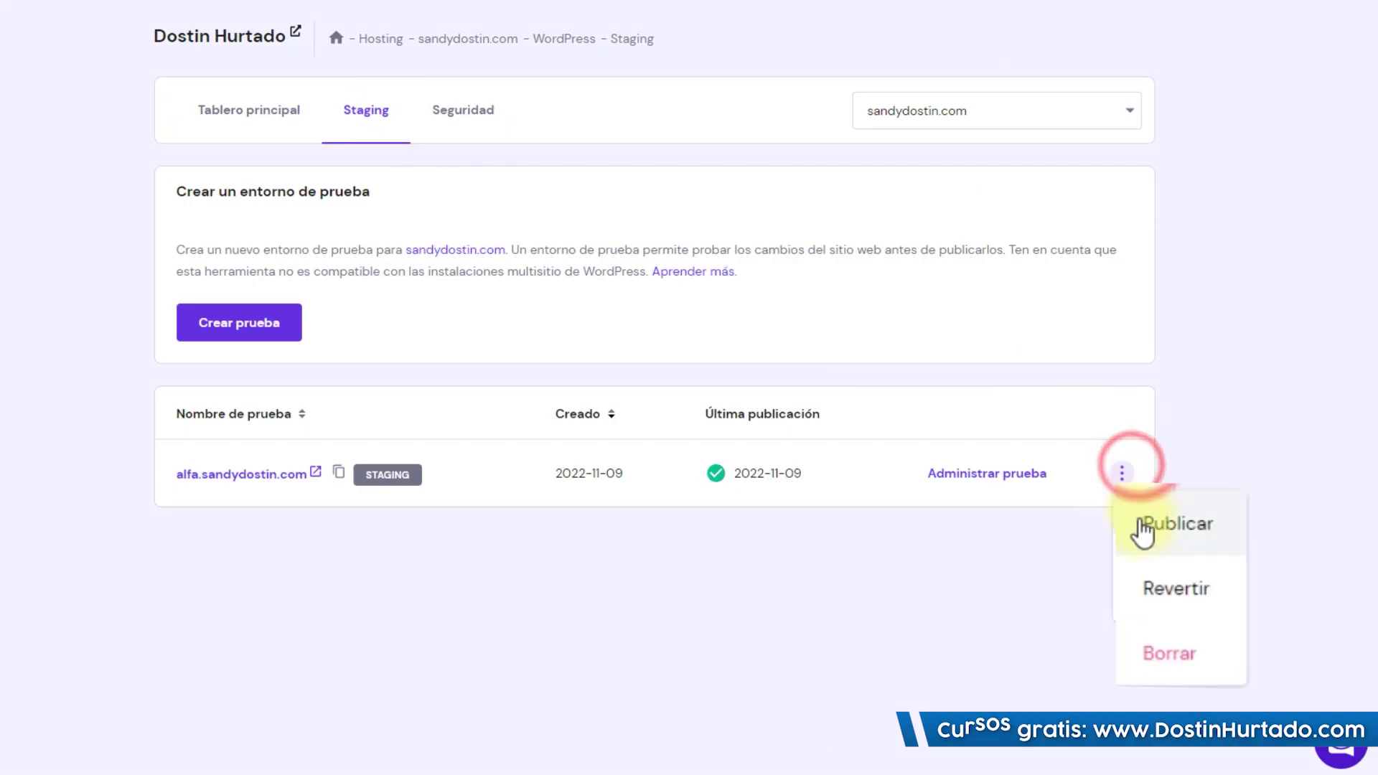
click(948, 567)
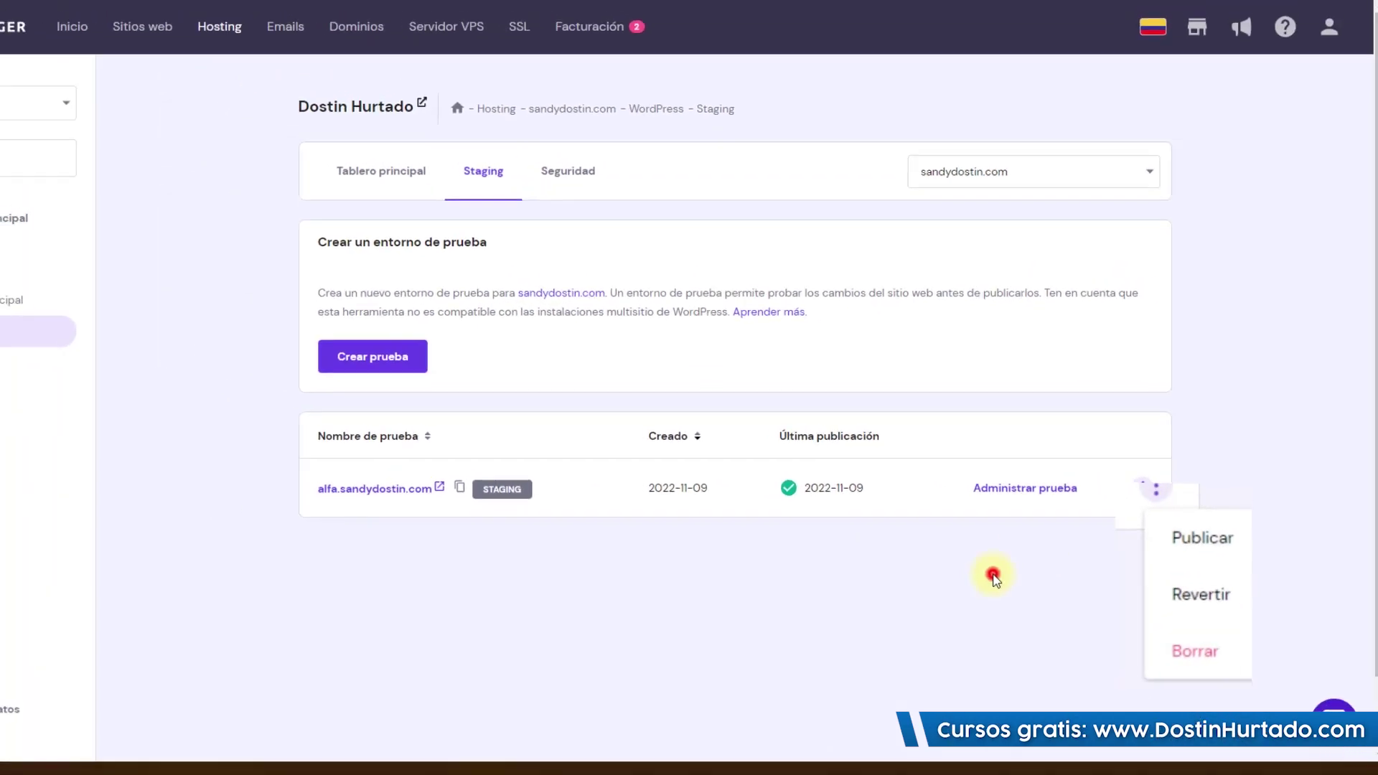
Step: View the staging homepage, then show the delete option for the alfa.sandydostin.com environment in hPanel without choosing it
click(754, 12)
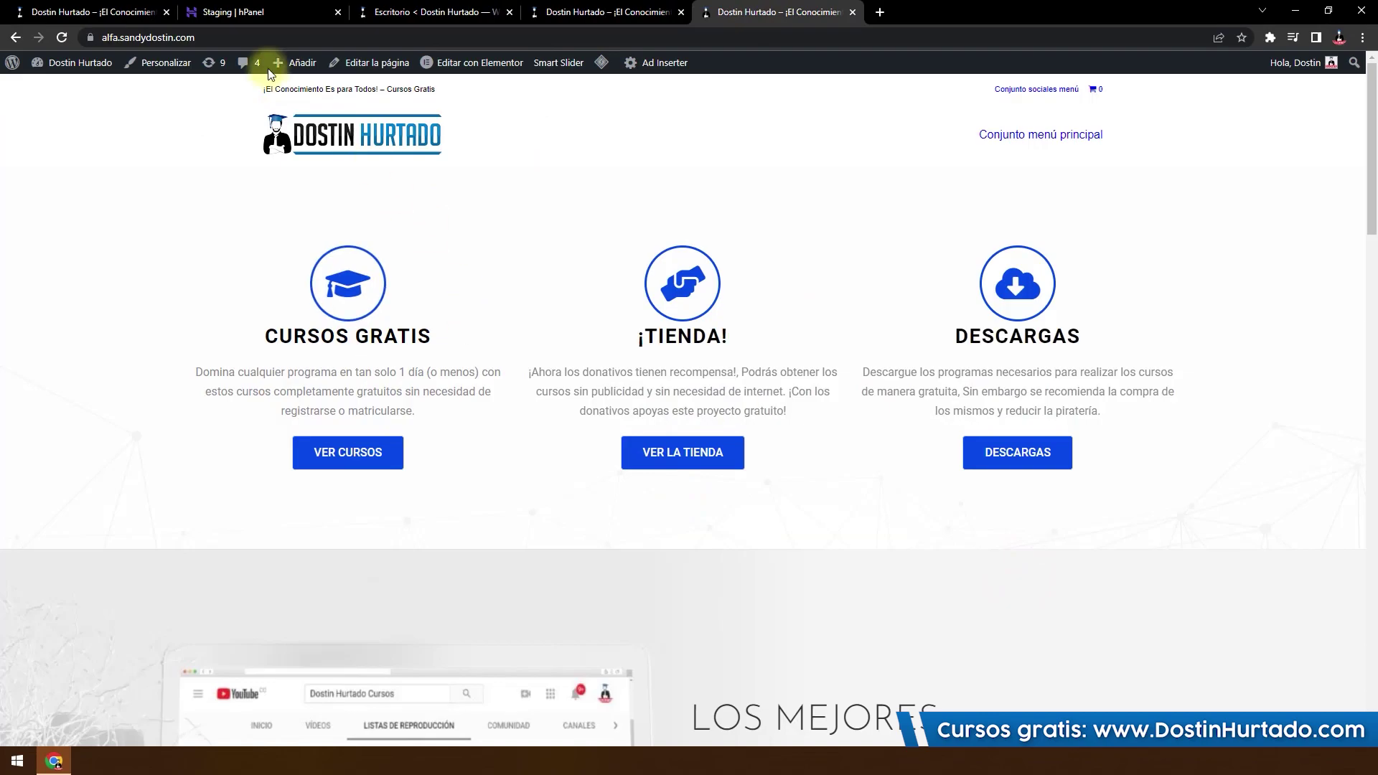
click(248, 15)
click(1154, 492)
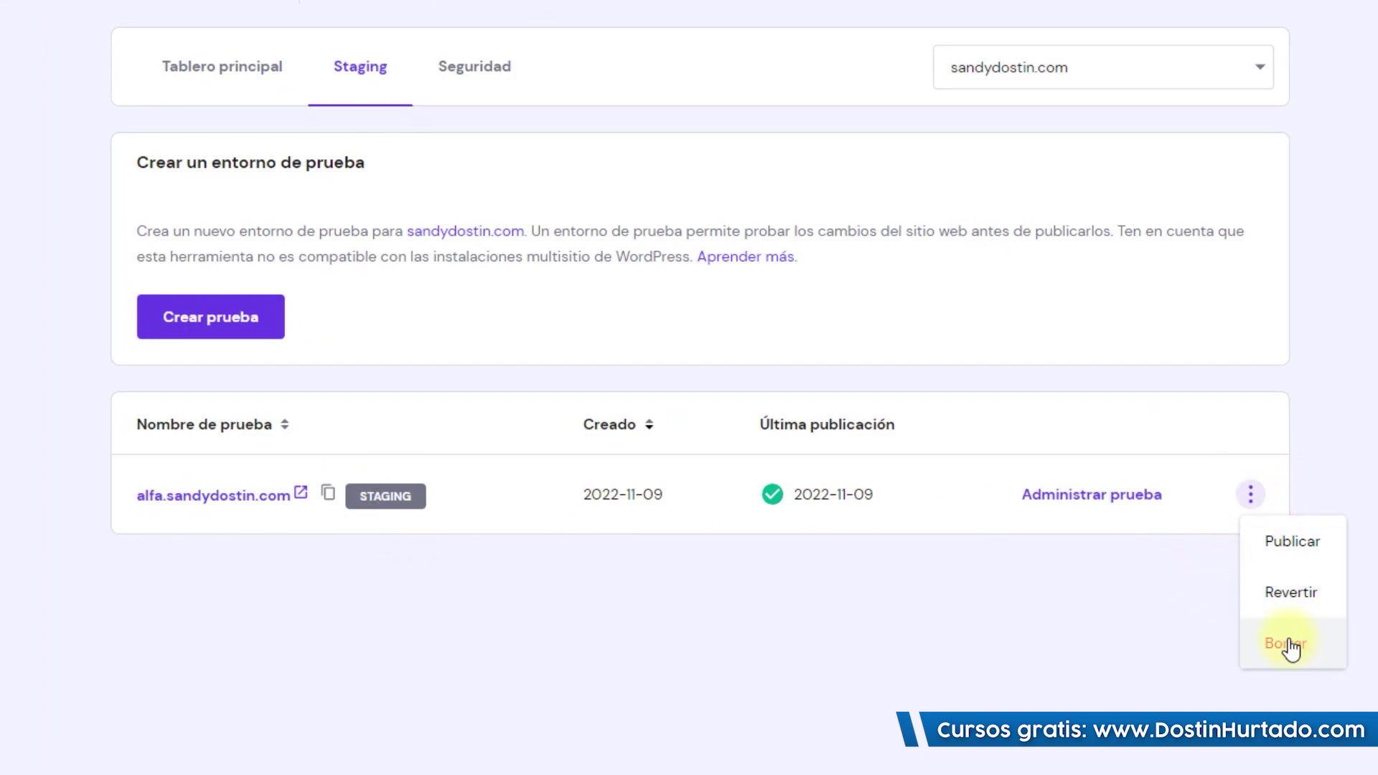
click(1095, 598)
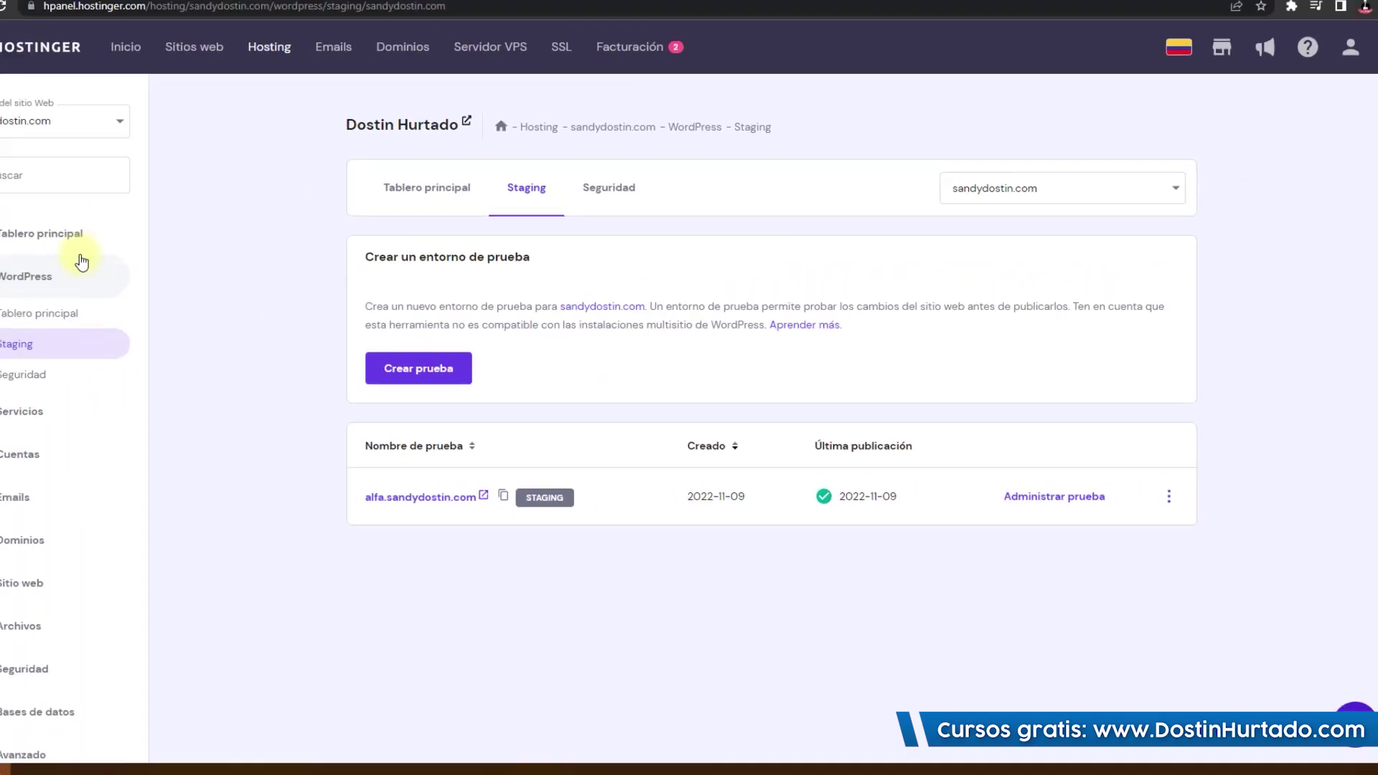
Step: Open the Copias de seguridad page for the files of sandydostin.com and examine the new backup option and the available backup dates
click(115, 258)
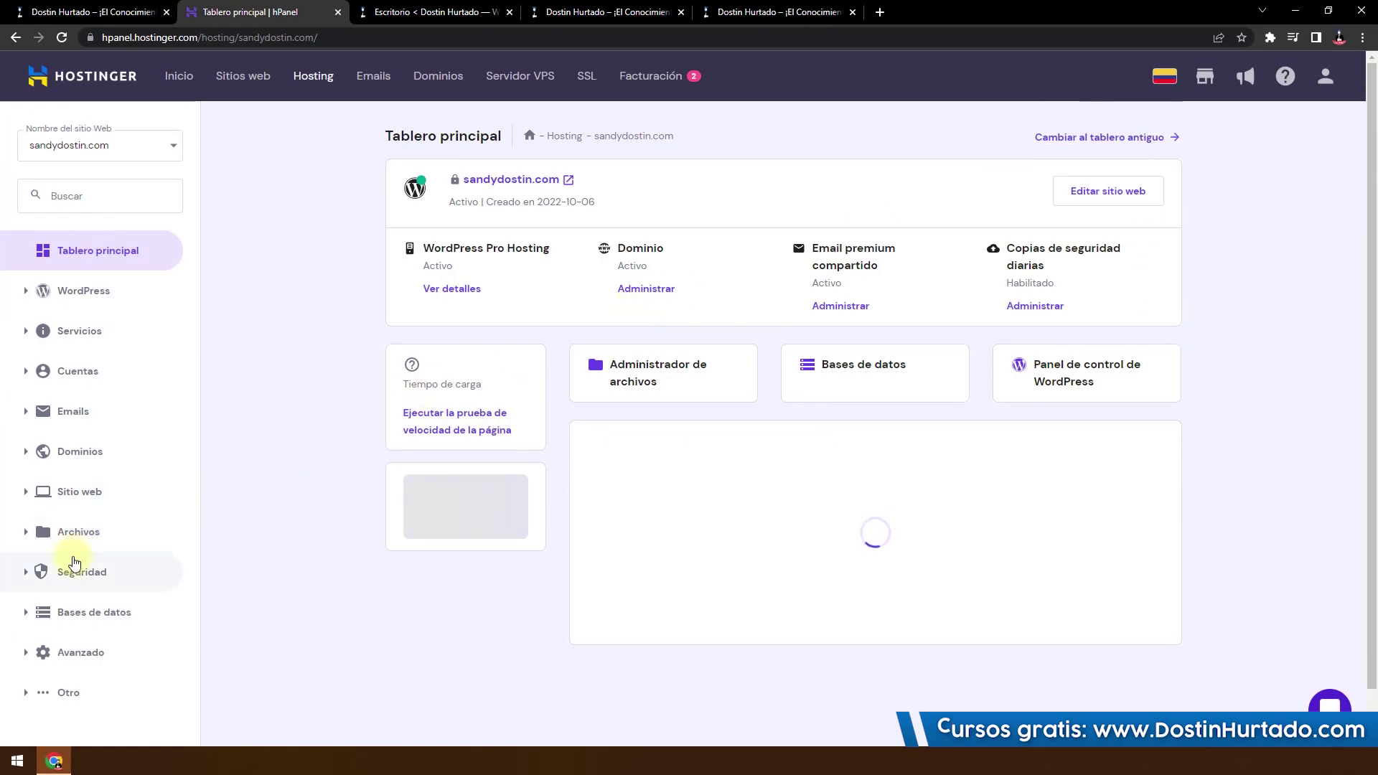
click(19, 532)
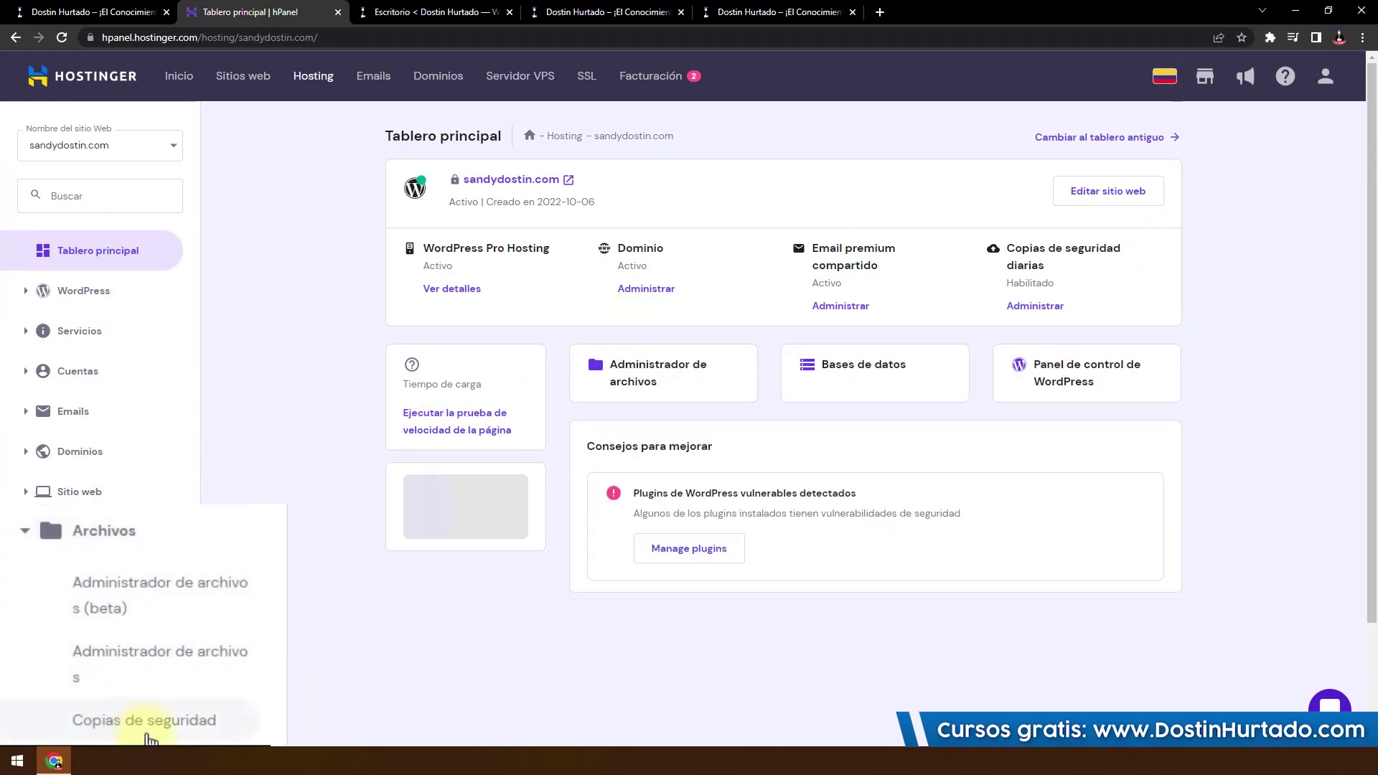
click(108, 660)
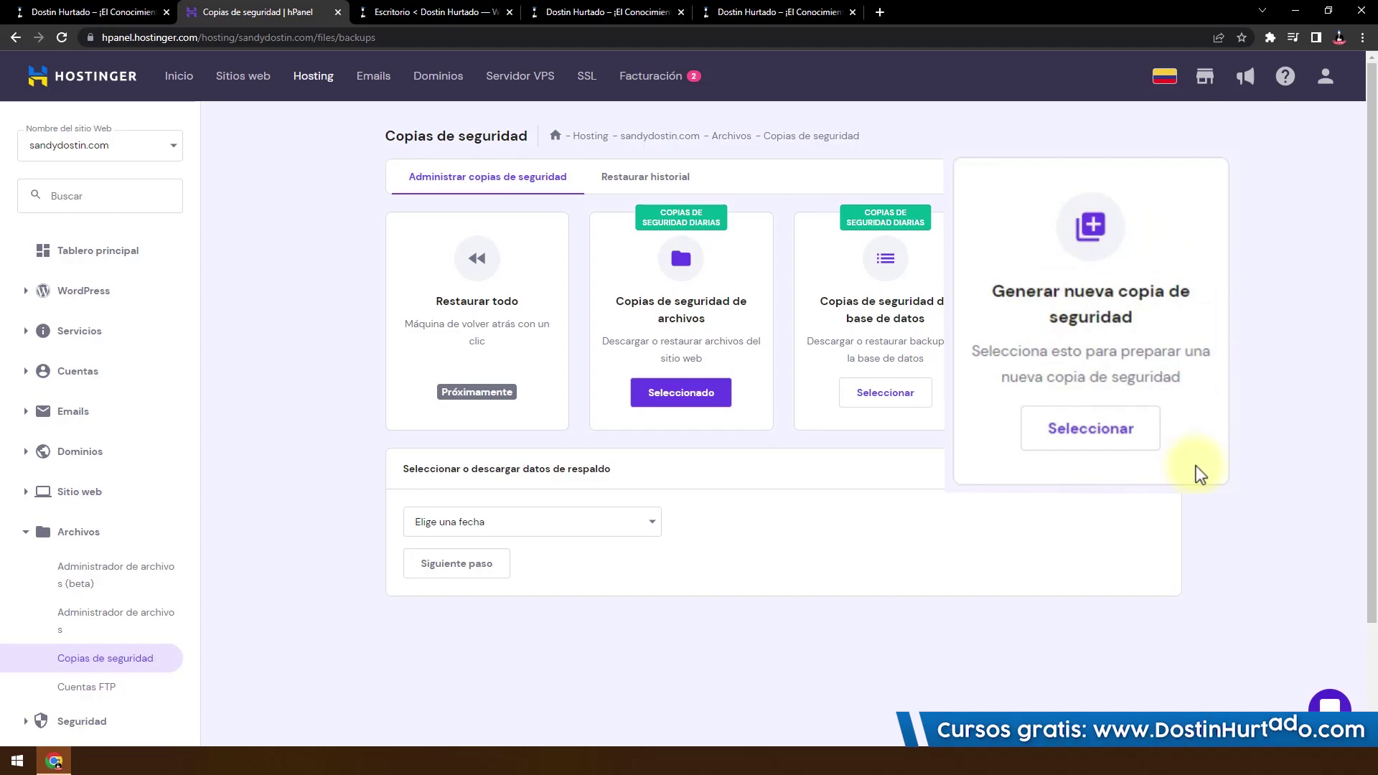
click(1039, 287)
click(1190, 330)
click(611, 518)
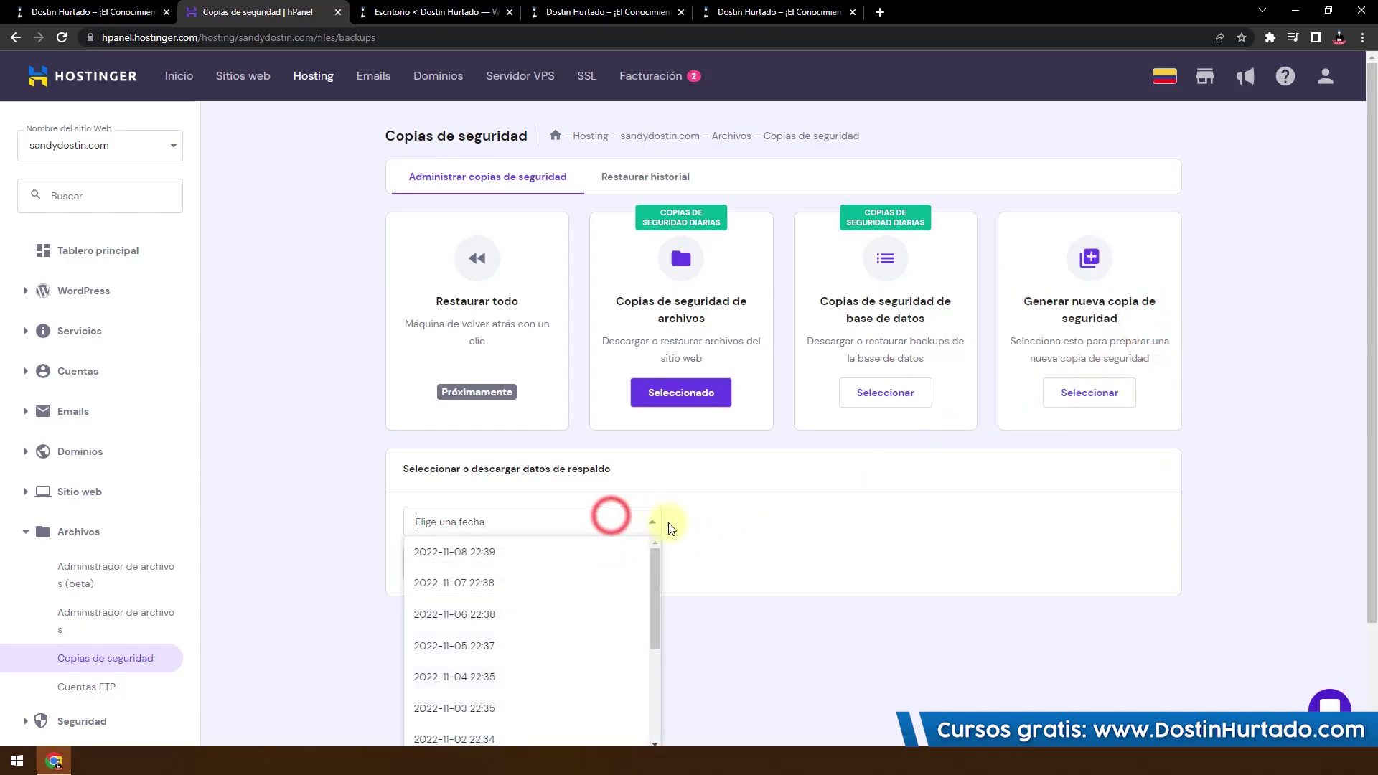
click(799, 529)
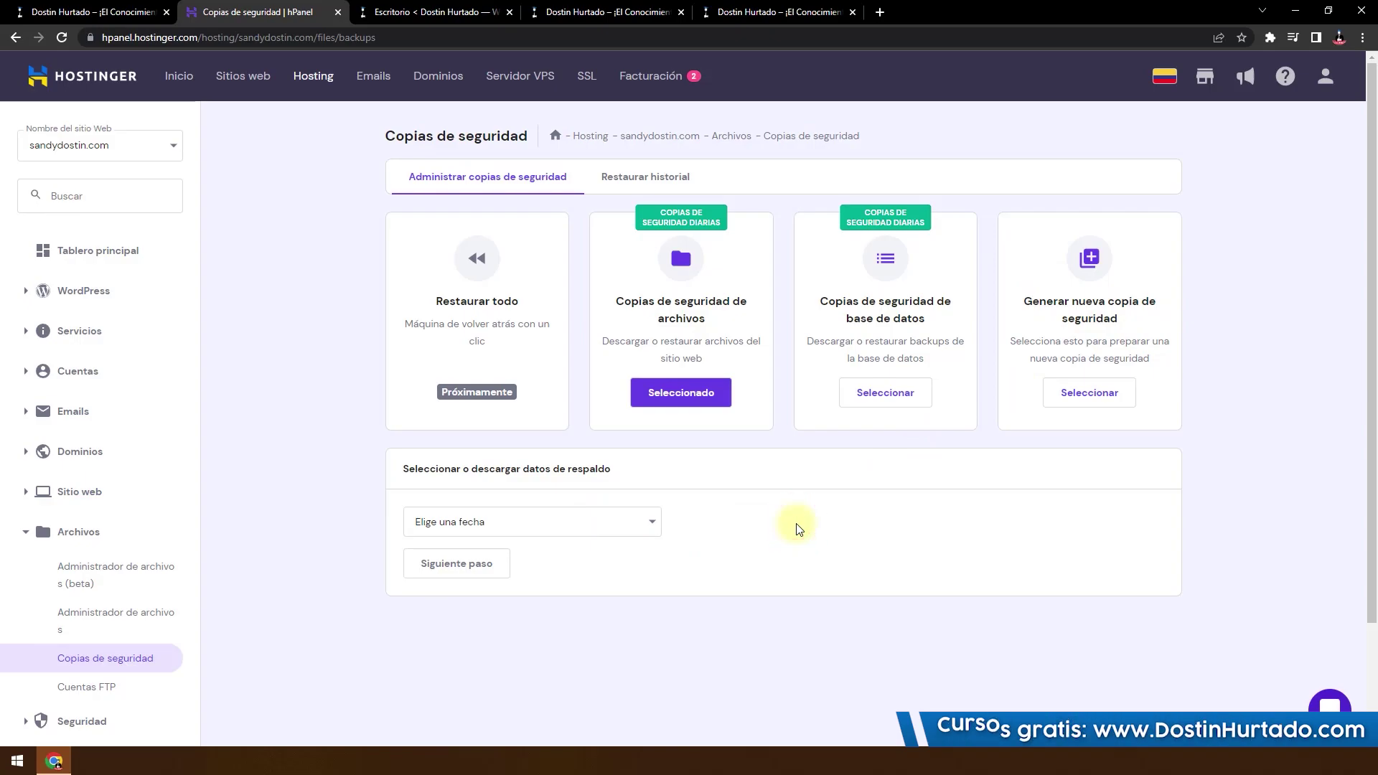